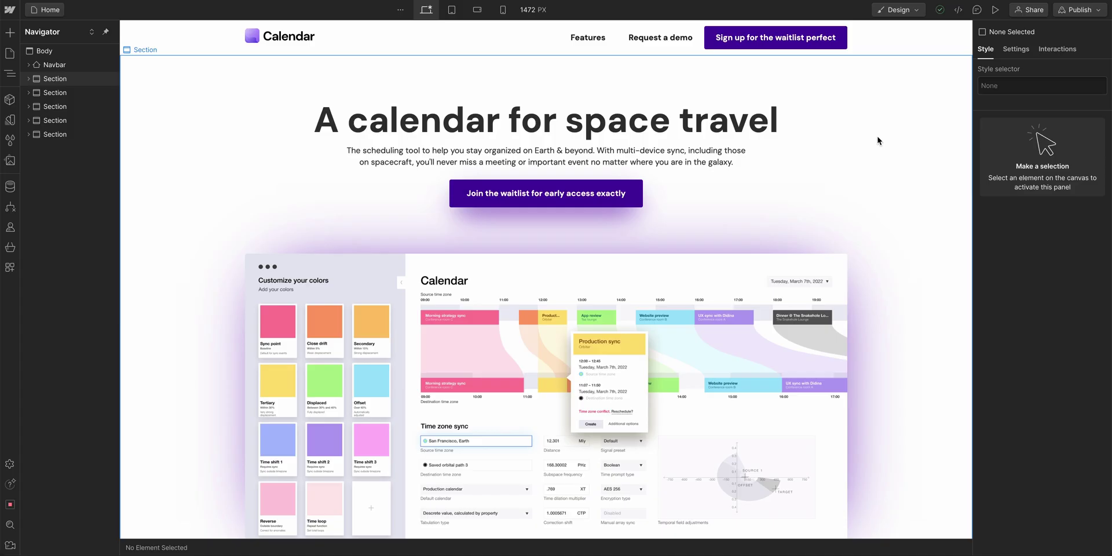
- Give the Nav Link hover state a text colour of rgba(51, 51, 51, 0.75), i.e. 75% opacity
{"action": "left_click", "coordinate": [591, 46]}
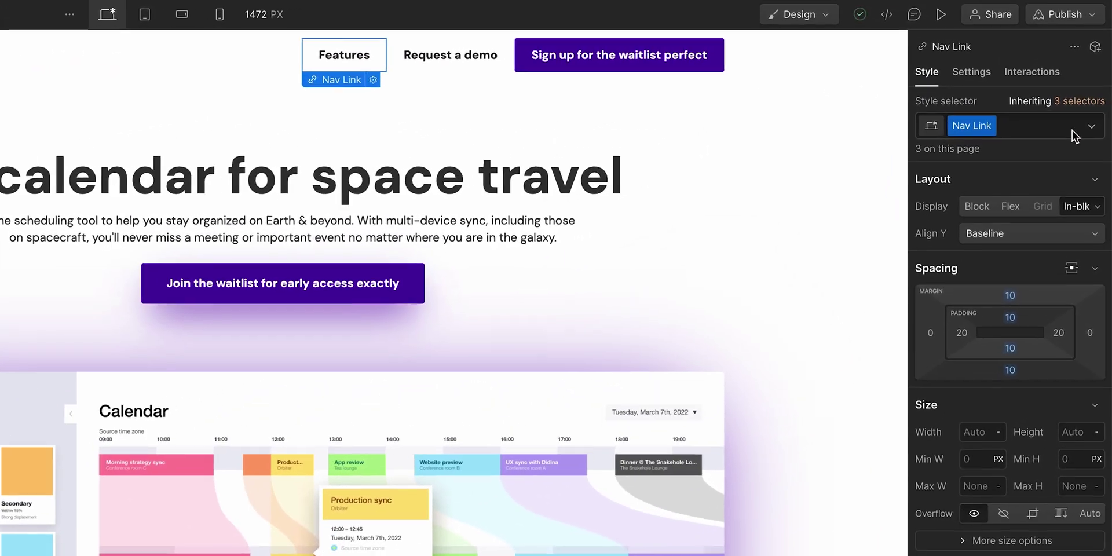
{"action": "left_click", "coordinate": [1098, 86]}
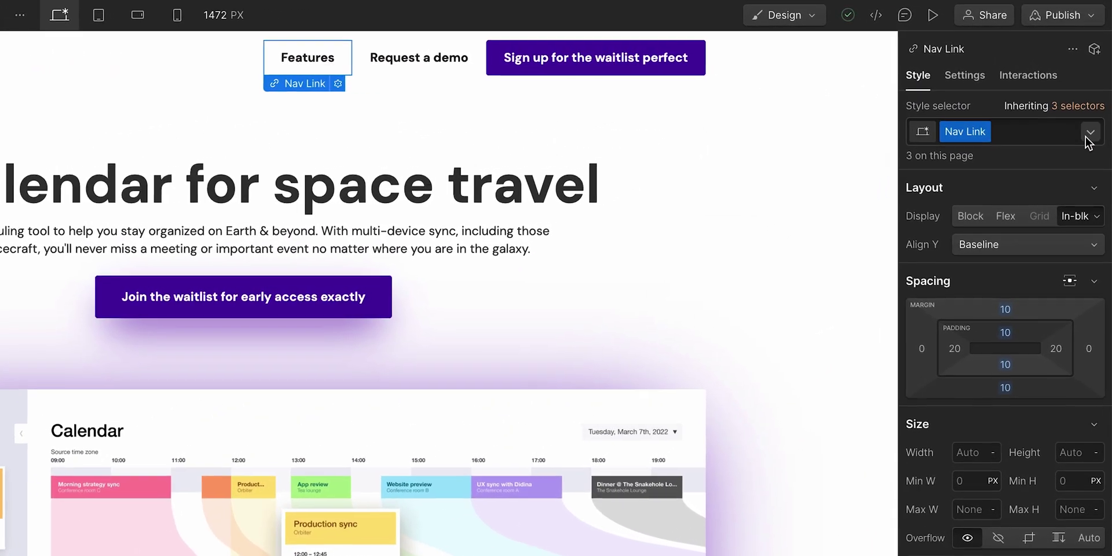
{"action": "left_click", "coordinate": [968, 208]}
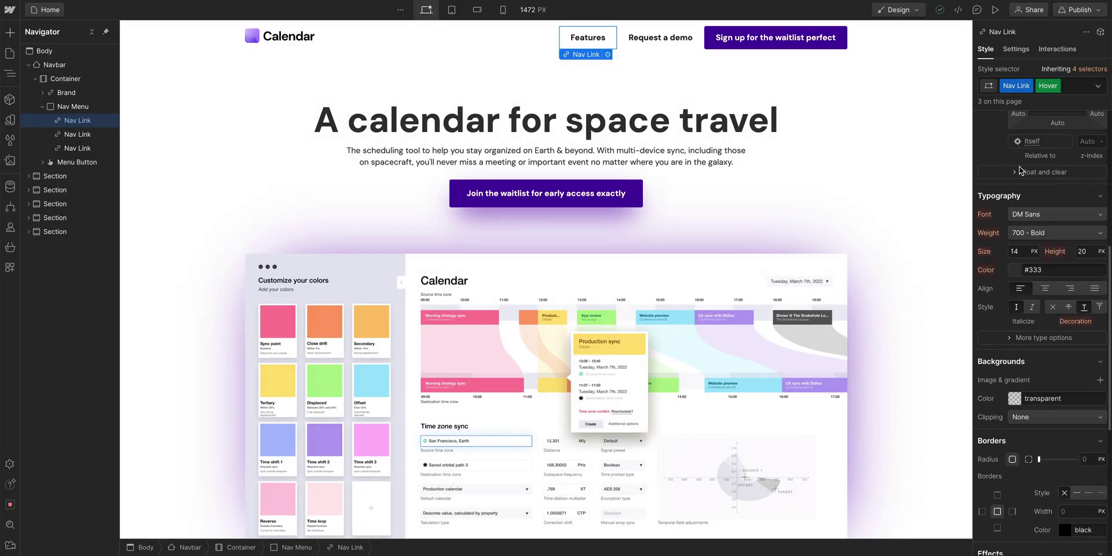
{"action": "left_click", "coordinate": [1017, 254]}
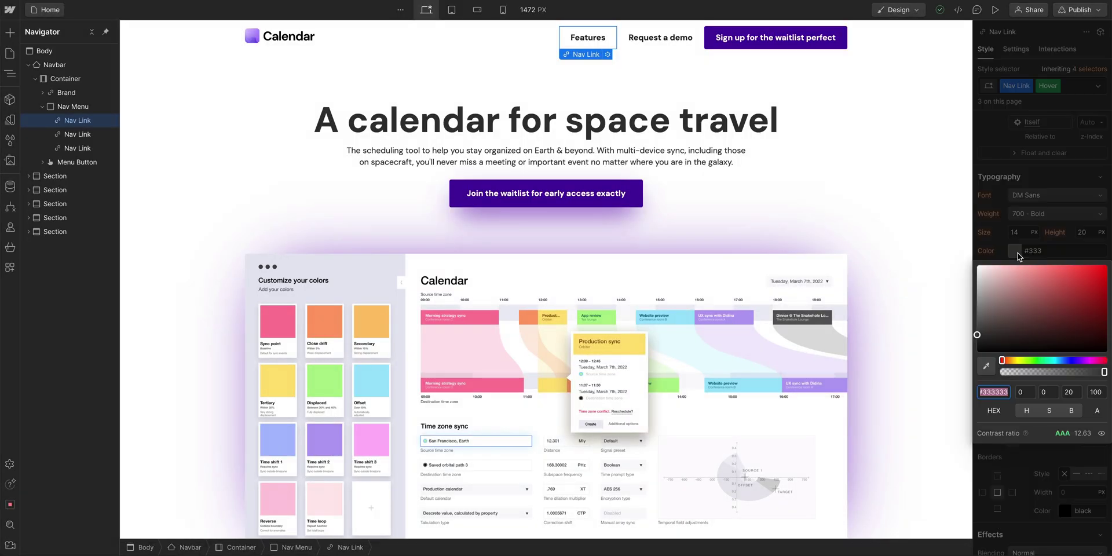
{"action": "left_click_drag", "start_coordinate": [1104, 373], "coordinate": [1092, 372]}
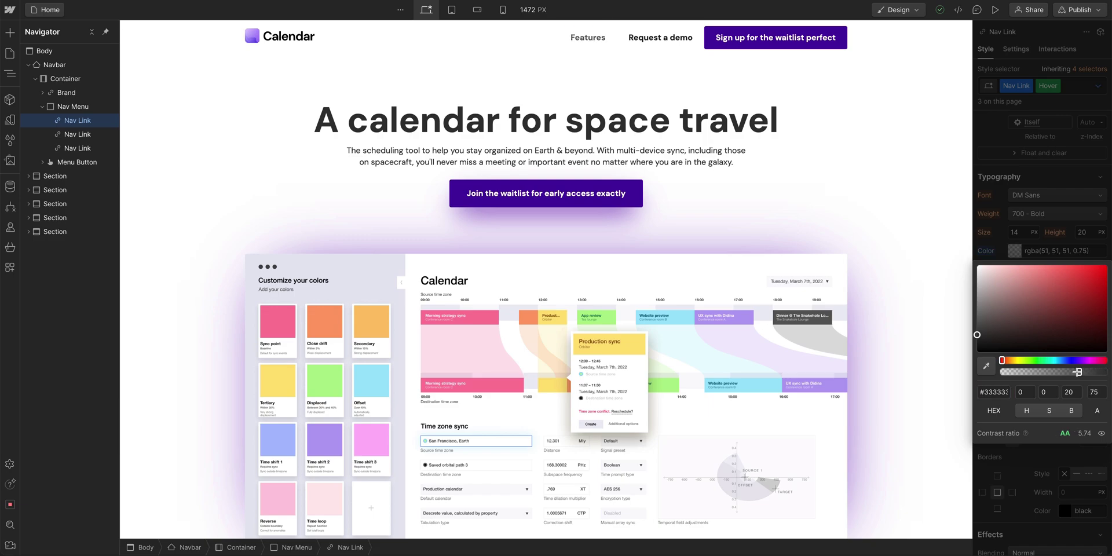
{"action": "left_click", "coordinate": [1003, 241]}
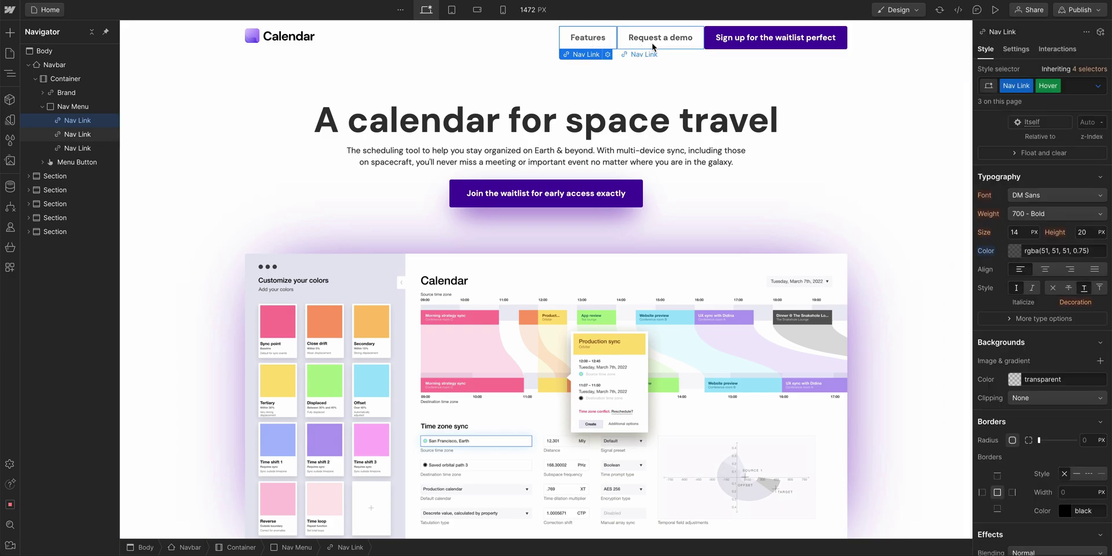
{"action": "key", "text": "Escape"}
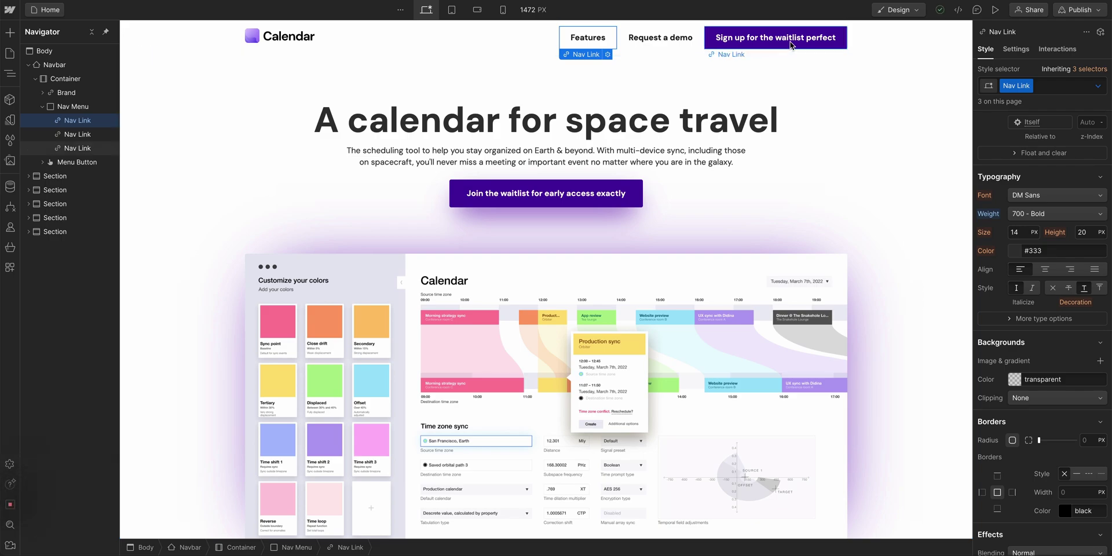
- Set the Nav Link CTA sign-up button's hover background to the Black colour variable
{"action": "left_click", "coordinate": [791, 45]}
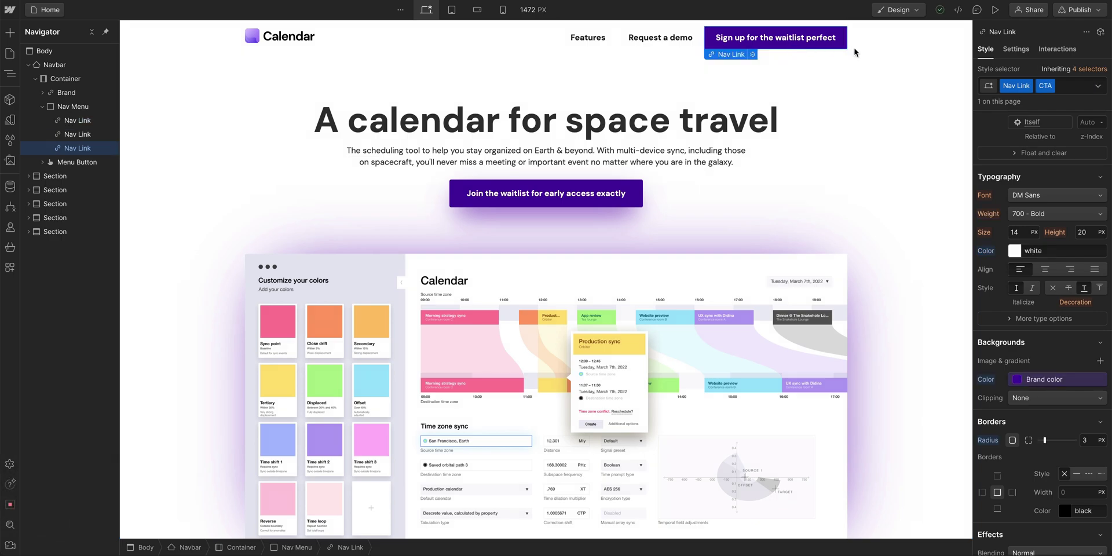
{"action": "left_click", "coordinate": [1097, 87]}
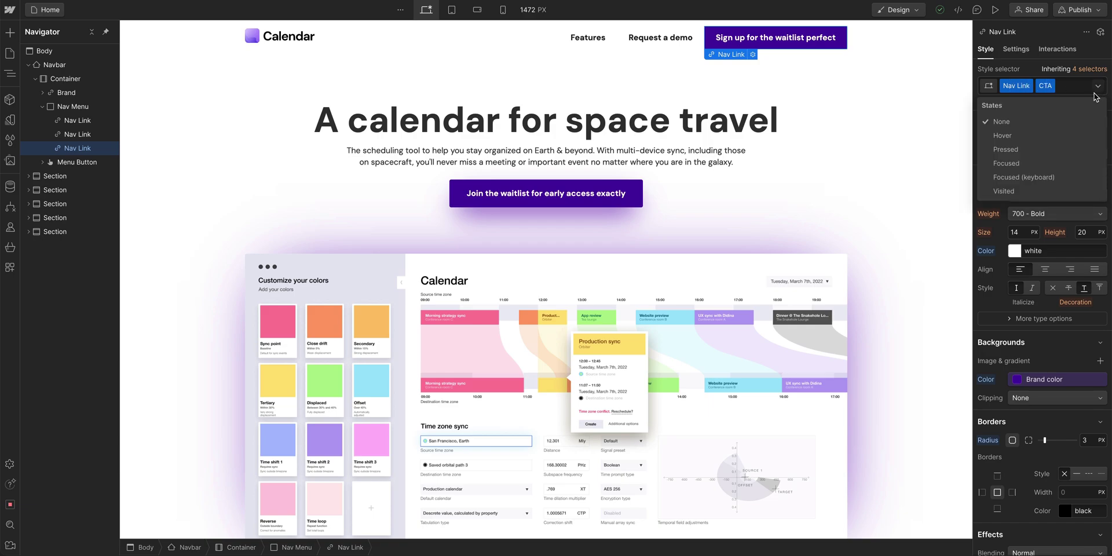
{"action": "left_click", "coordinate": [1029, 135]}
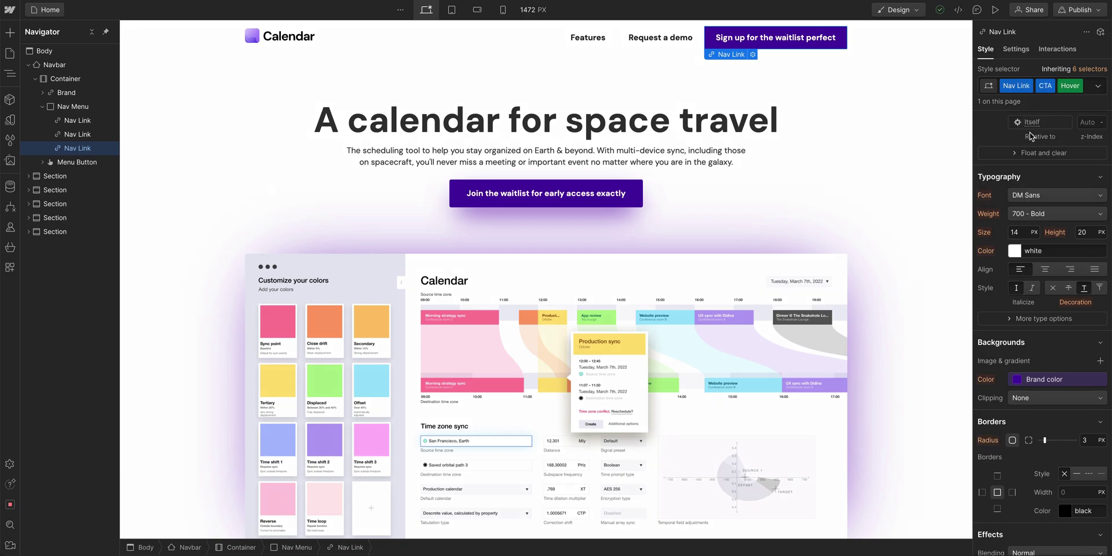
{"action": "left_click", "coordinate": [1046, 379]}
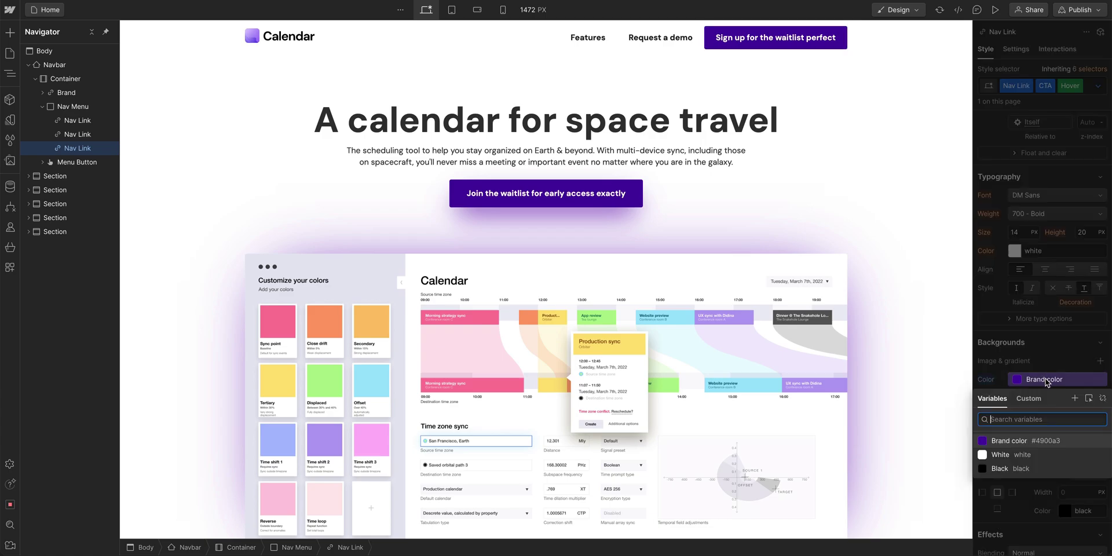
{"action": "left_click", "coordinate": [1035, 469]}
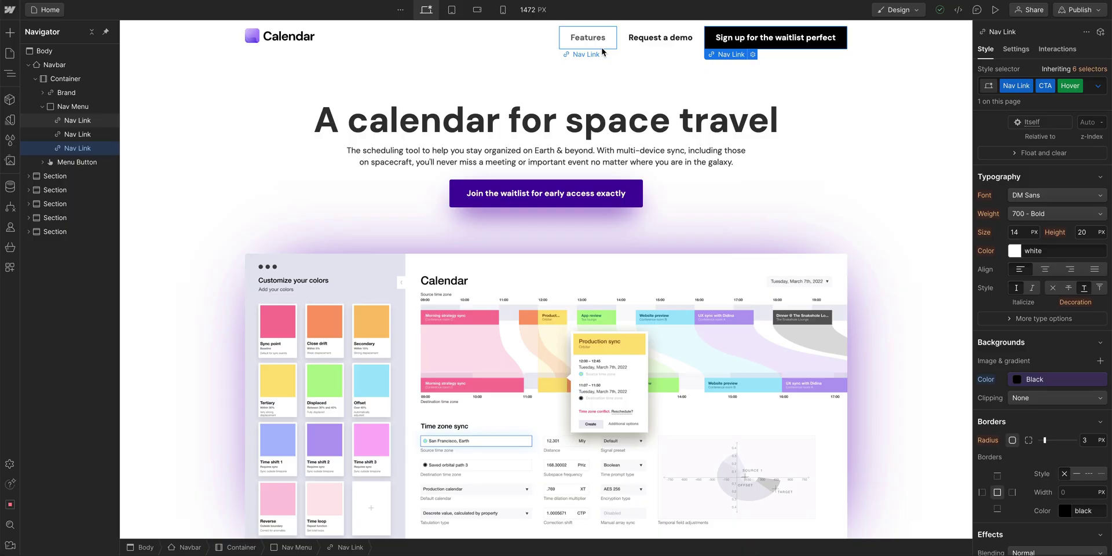
- Assign the ID 'features' to the Features for every need section in its Settings
{"action": "left_click", "coordinate": [602, 48]}
{"action": "scroll", "coordinate": [603, 100], "scroll_direction": "down", "scroll_amount": 8}
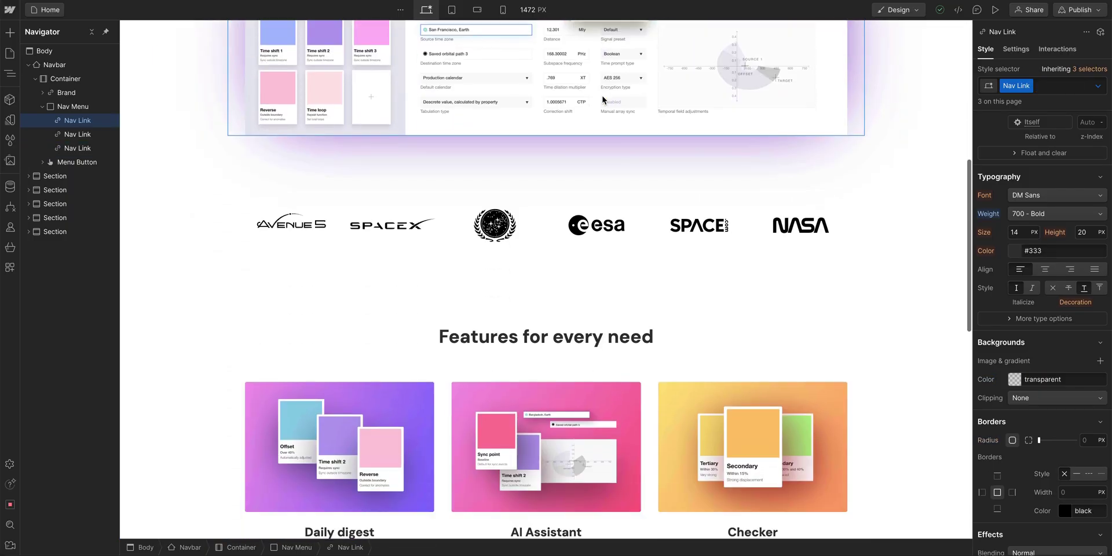
{"action": "scroll", "coordinate": [603, 99], "scroll_direction": "down", "scroll_amount": 5}
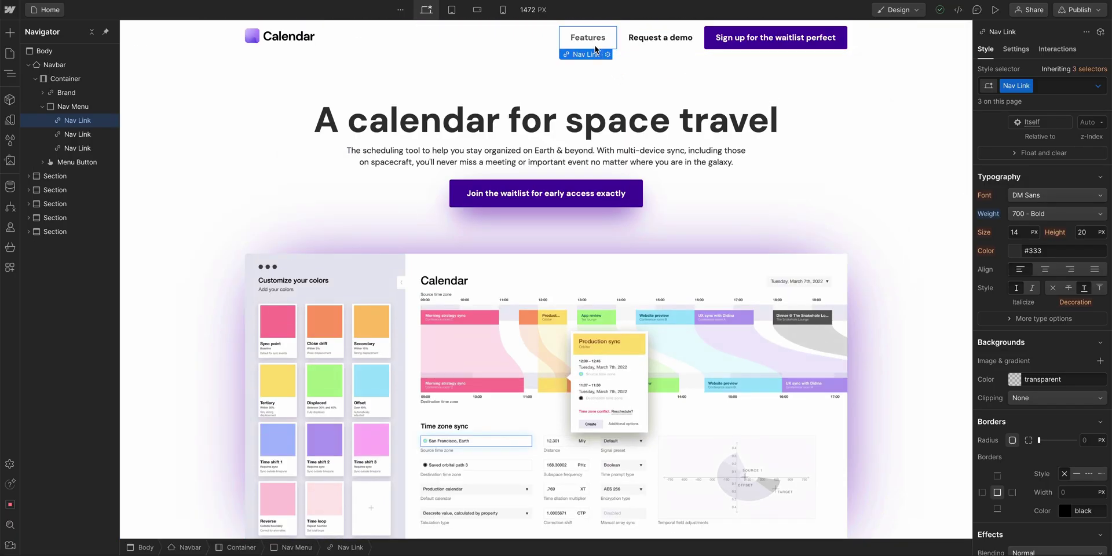
{"action": "scroll", "coordinate": [596, 69], "scroll_direction": "down", "scroll_amount": 8}
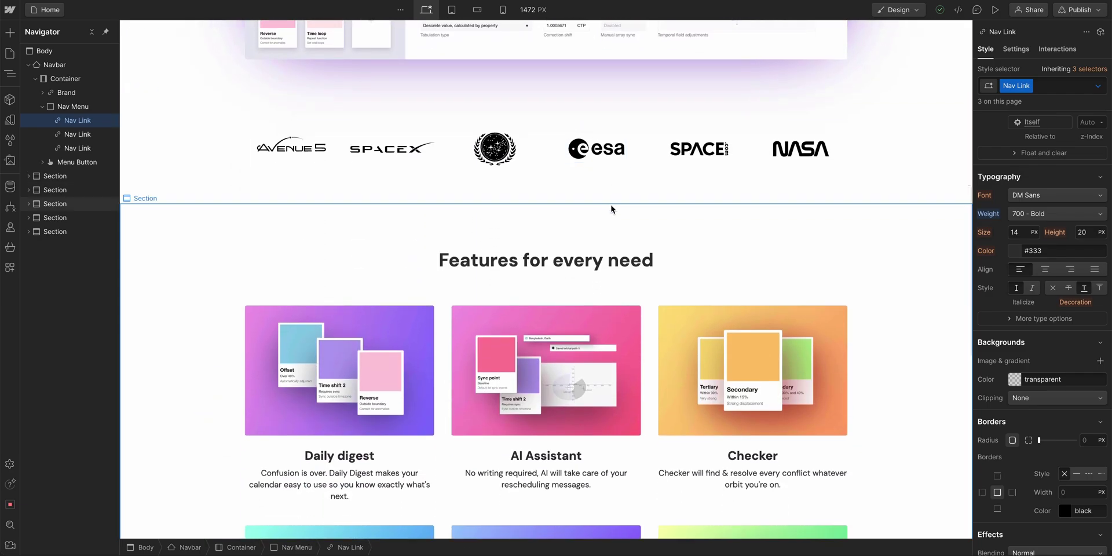
{"action": "left_click", "coordinate": [611, 212]}
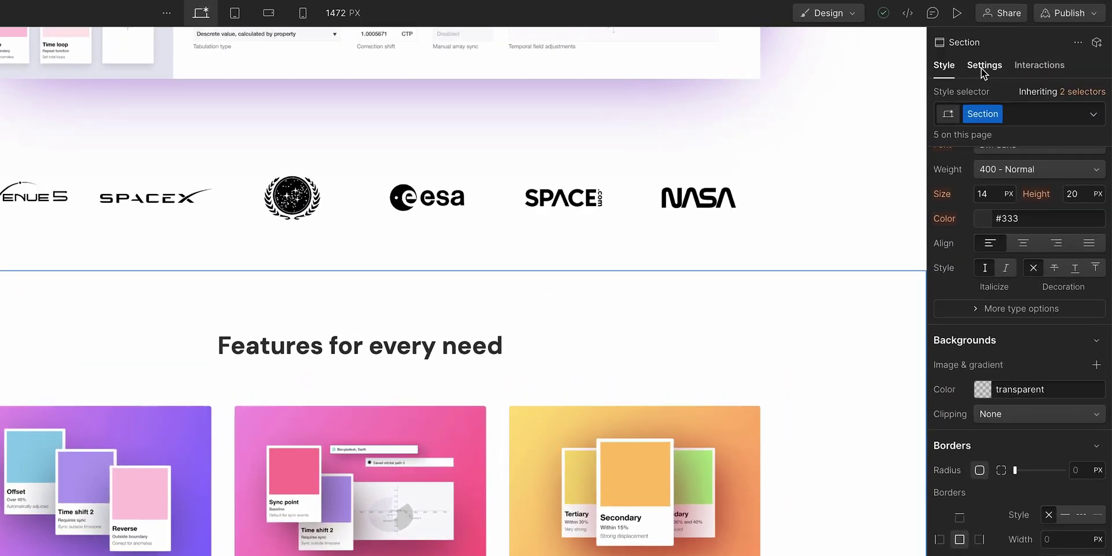
{"action": "left_click", "coordinate": [981, 68]}
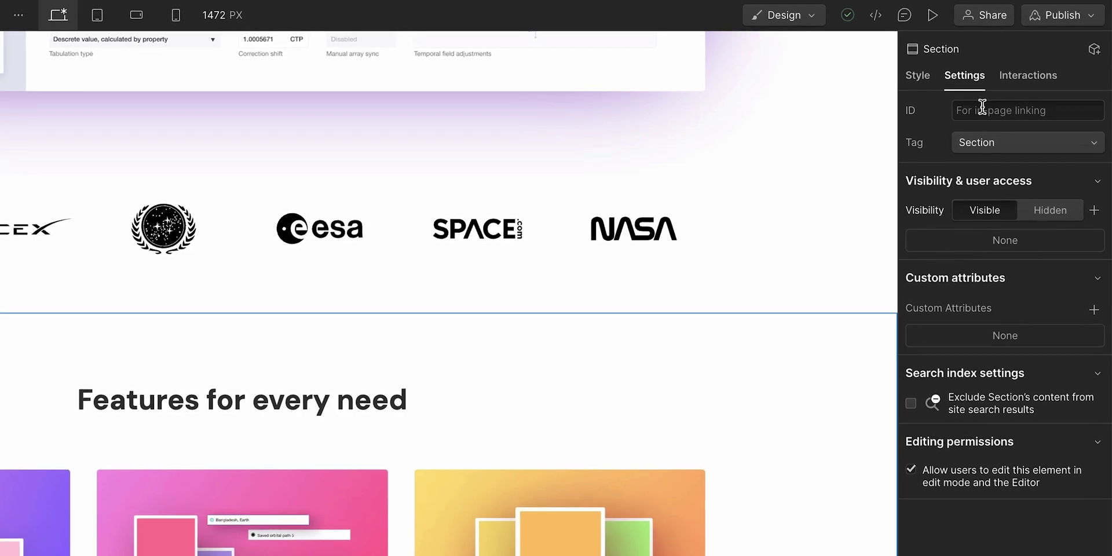
{"action": "left_click", "coordinate": [981, 109]}
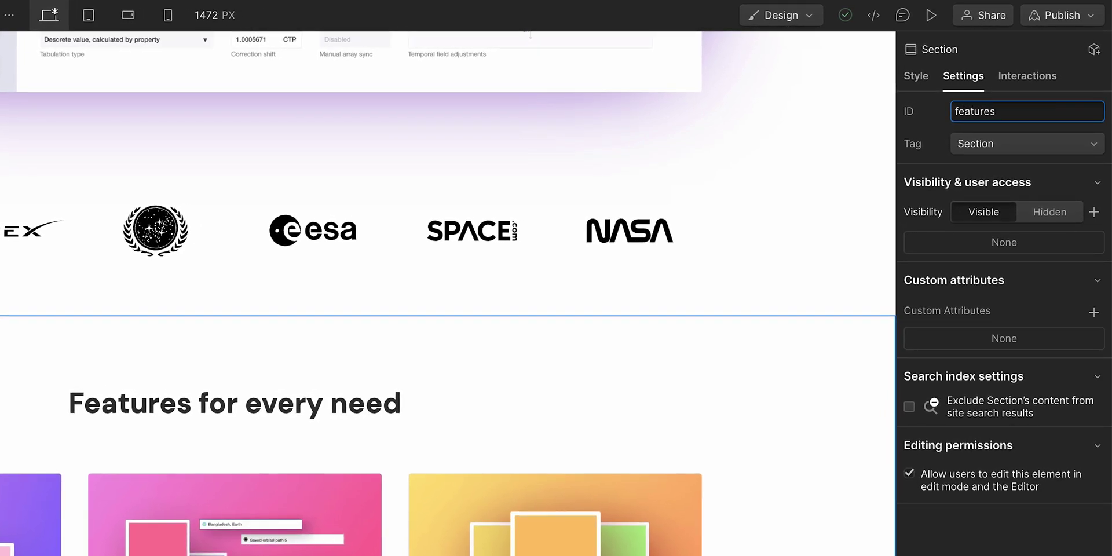
{"action": "scroll", "coordinate": [652, 204], "scroll_direction": "up", "scroll_amount": 10}
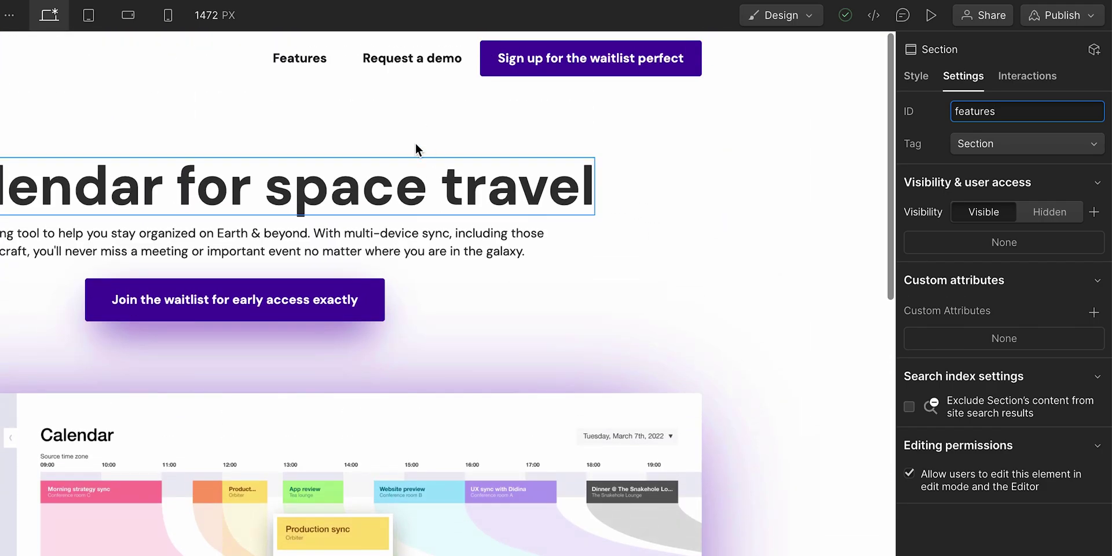
- Set the Features nav link to a Page section link targeting the 'features' section
{"action": "left_click", "coordinate": [319, 69]}
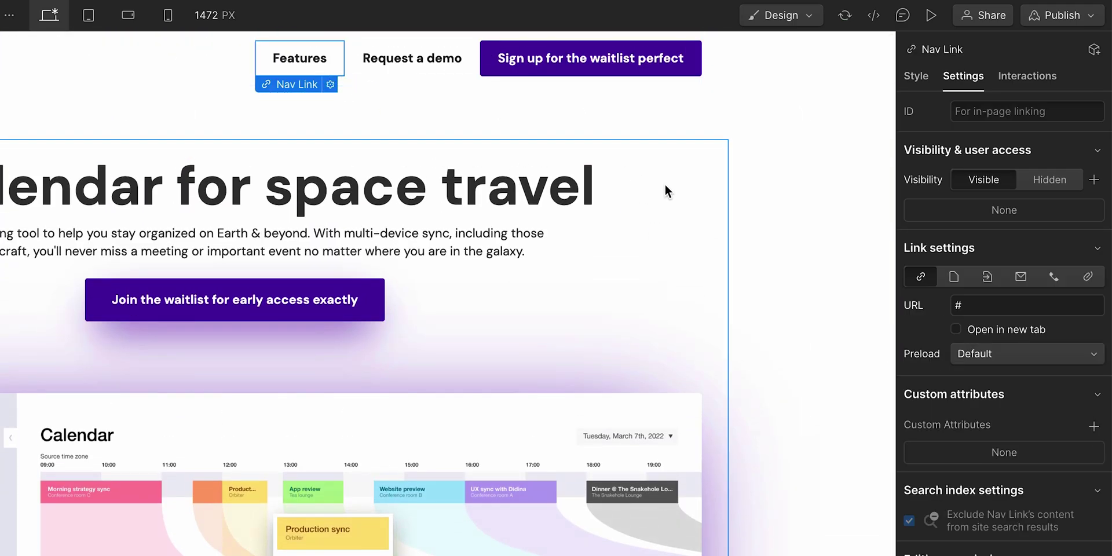
{"action": "left_click", "coordinate": [988, 278]}
{"action": "left_click", "coordinate": [921, 276]}
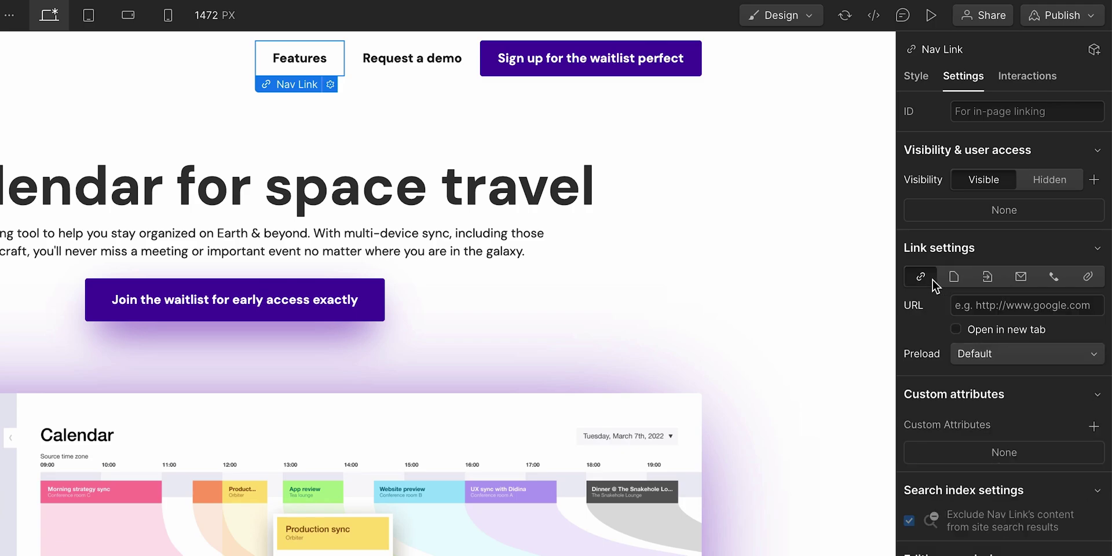
{"action": "left_click", "coordinate": [954, 280]}
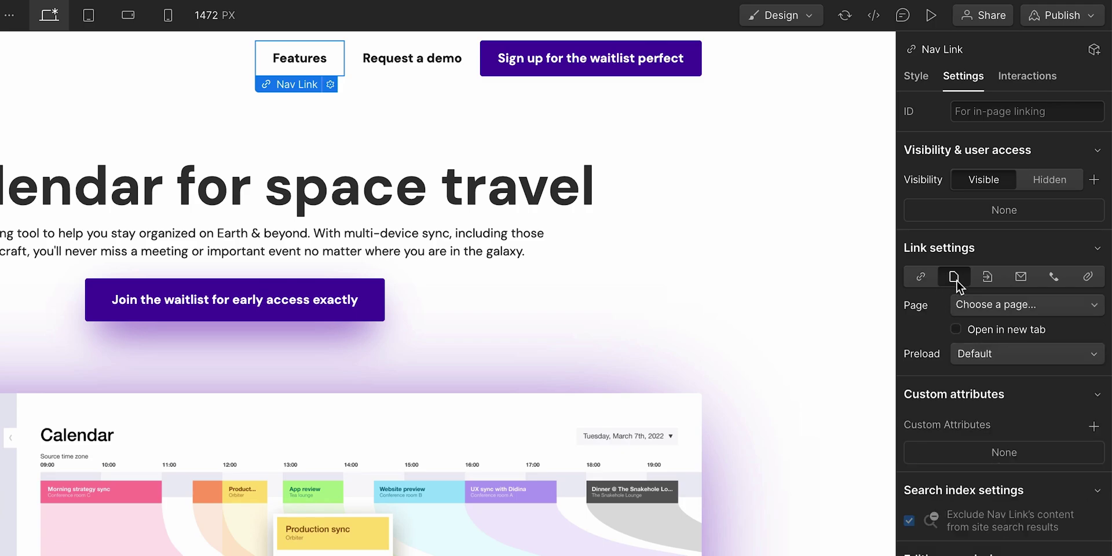
{"action": "left_click", "coordinate": [990, 279]}
{"action": "left_click", "coordinate": [1018, 306]}
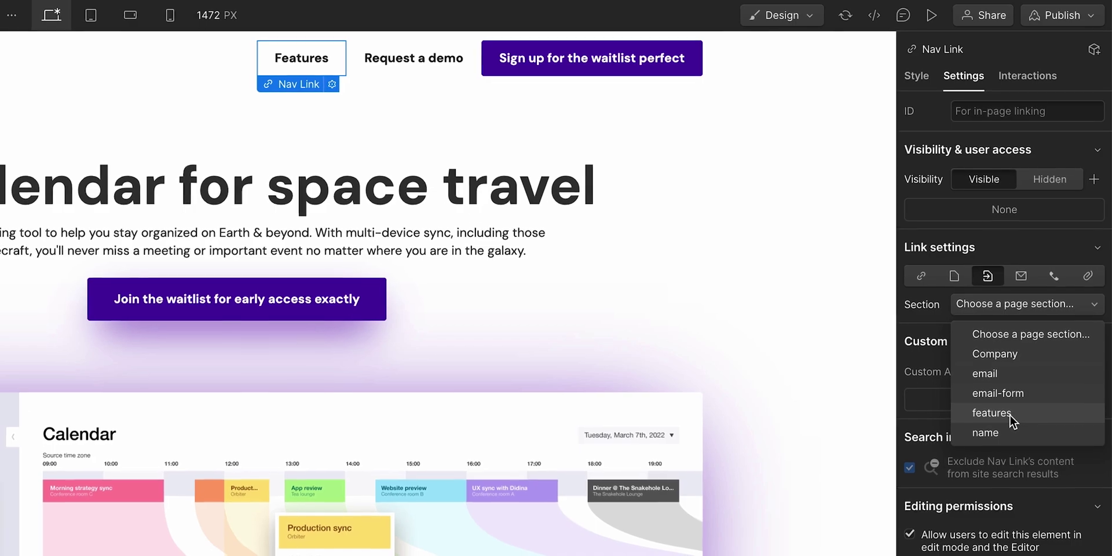
{"action": "left_click", "coordinate": [992, 413]}
- Preview the page, test that Features jumps to its section, and exit preview
{"action": "left_click", "coordinate": [940, 16]}
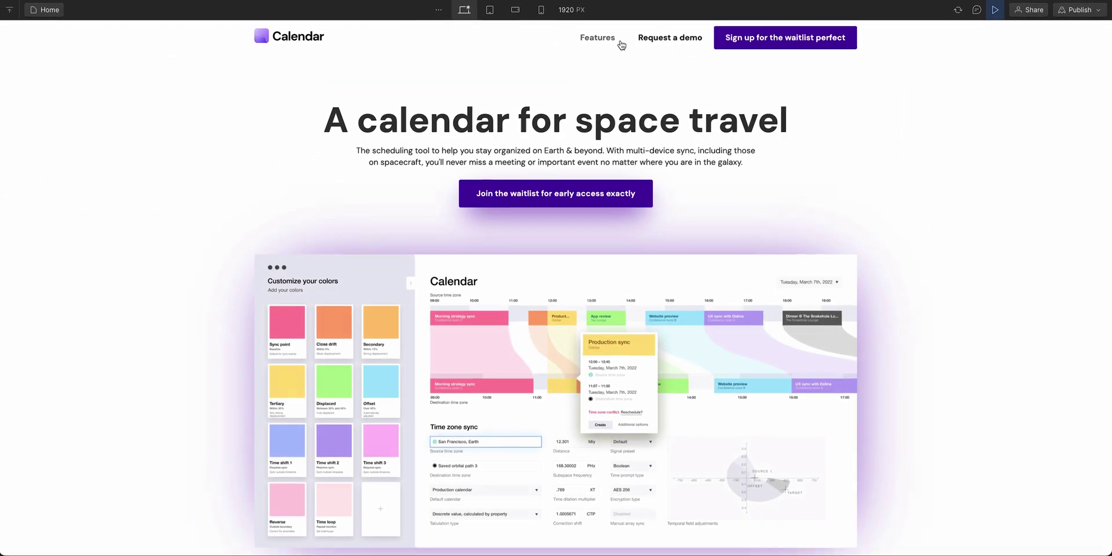
{"action": "left_click", "coordinate": [613, 42]}
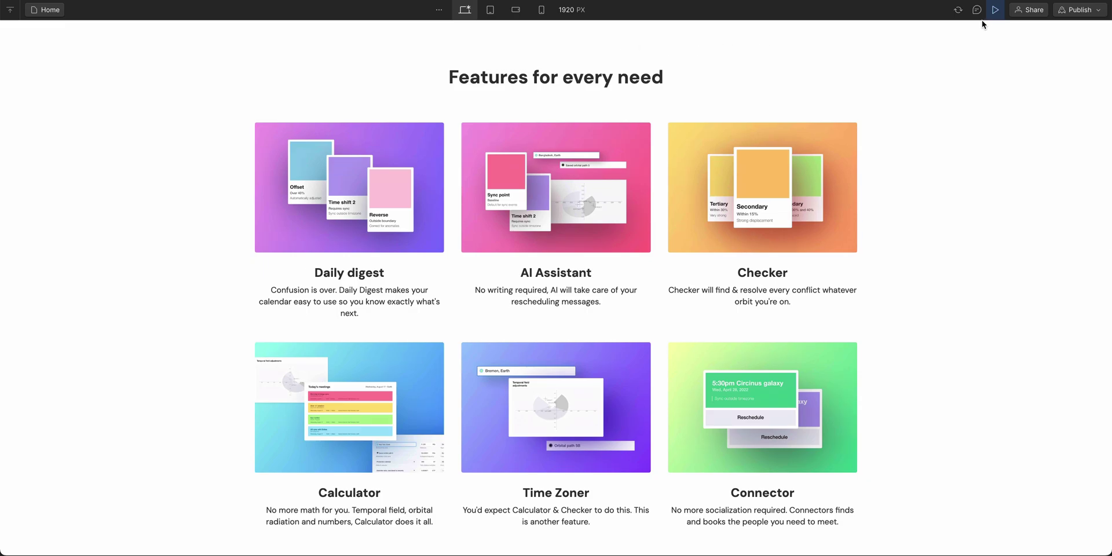
{"action": "left_click", "coordinate": [995, 9]}
- Give the Request a demo section the ID 'CTA'
{"action": "scroll", "coordinate": [799, 119], "scroll_direction": "up", "scroll_amount": 15}
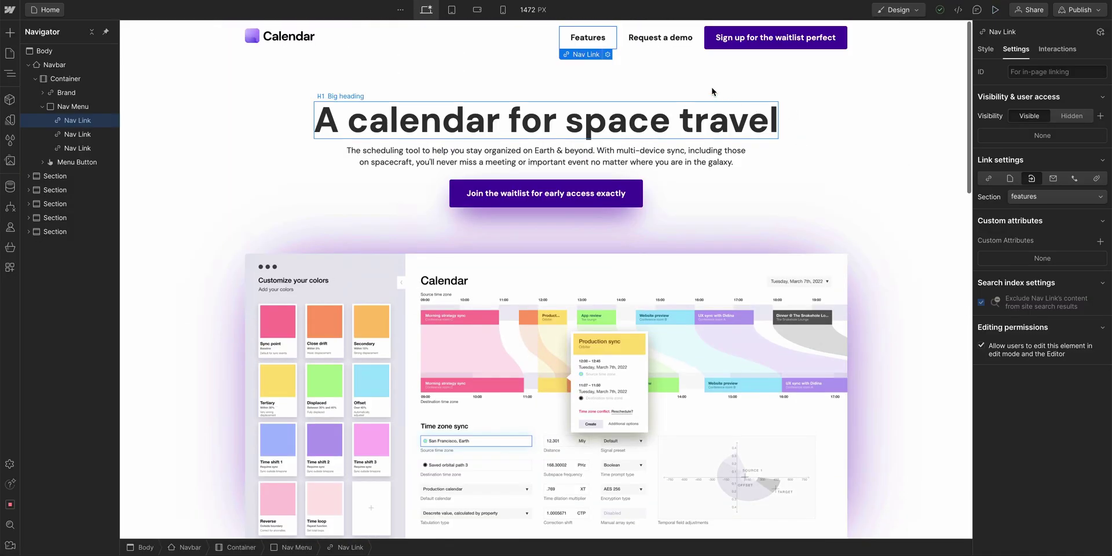
{"action": "left_click", "coordinate": [657, 48]}
{"action": "scroll", "coordinate": [638, 174], "scroll_direction": "down", "scroll_amount": 20}
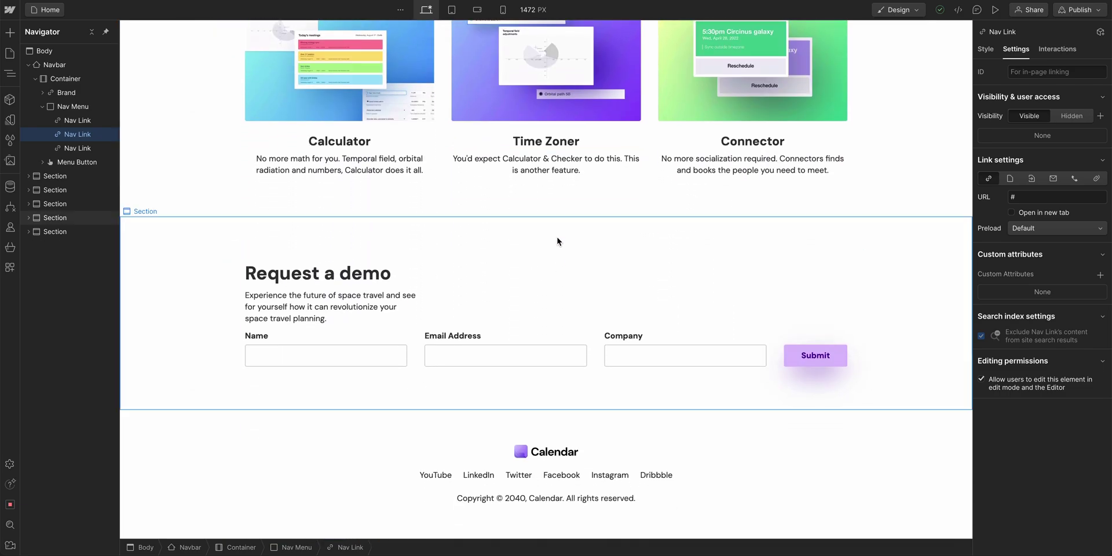
{"action": "left_click", "coordinate": [558, 241]}
{"action": "left_click", "coordinate": [1025, 74]}
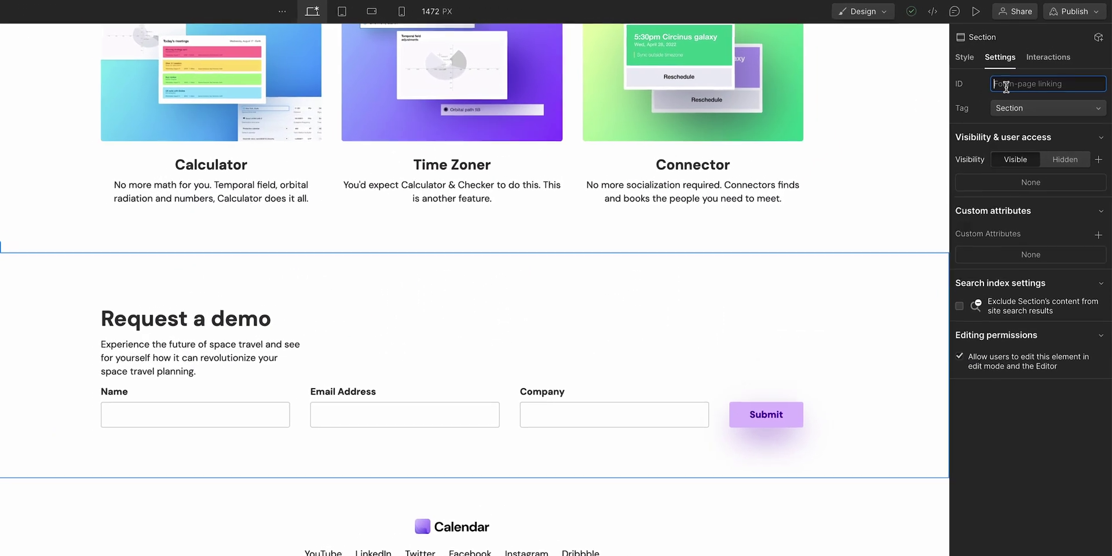
{"action": "type", "text": "CTA"}
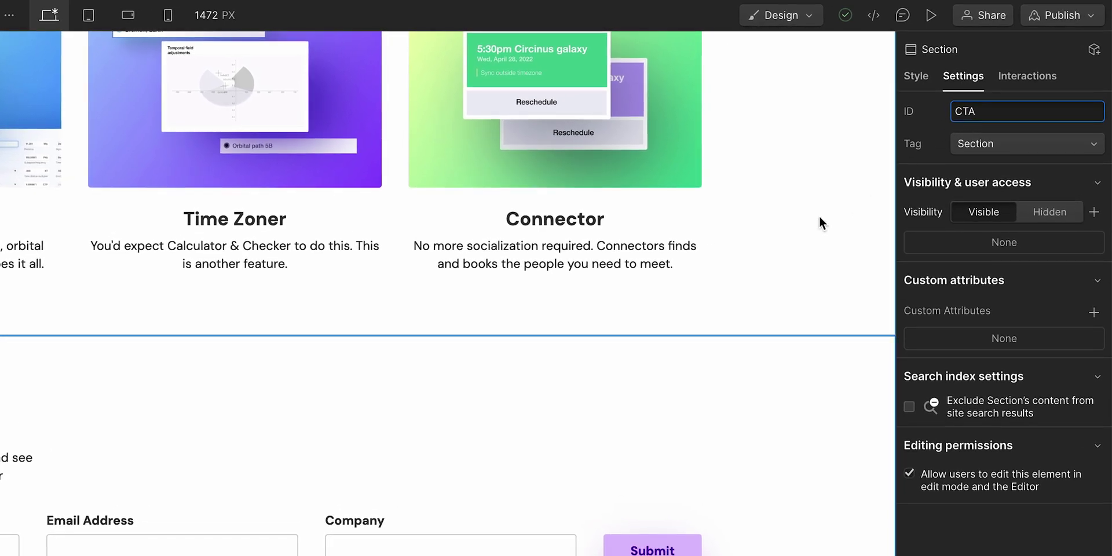
{"action": "scroll", "coordinate": [720, 268], "scroll_direction": "up", "scroll_amount": 15}
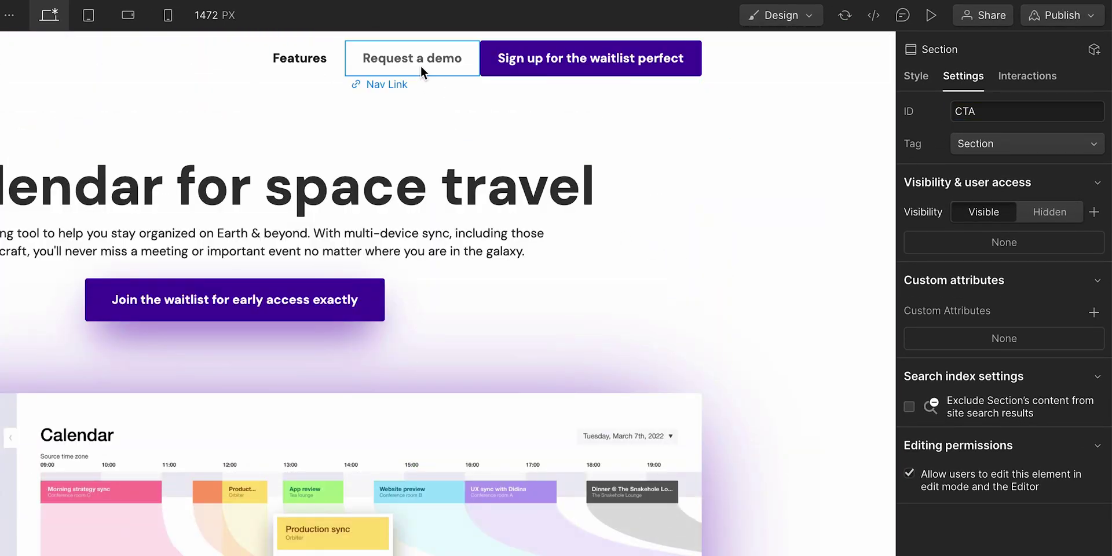
- Link the Request a demo nav link to the CTA page section and check the section
{"action": "left_click", "coordinate": [421, 66]}
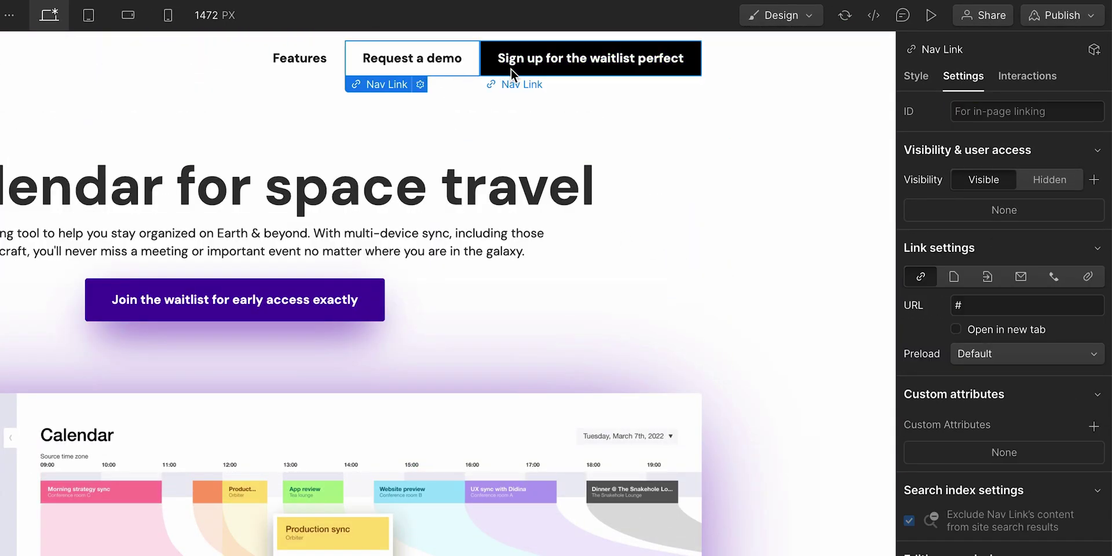
{"action": "left_click", "coordinate": [986, 277]}
{"action": "left_click", "coordinate": [1006, 307]}
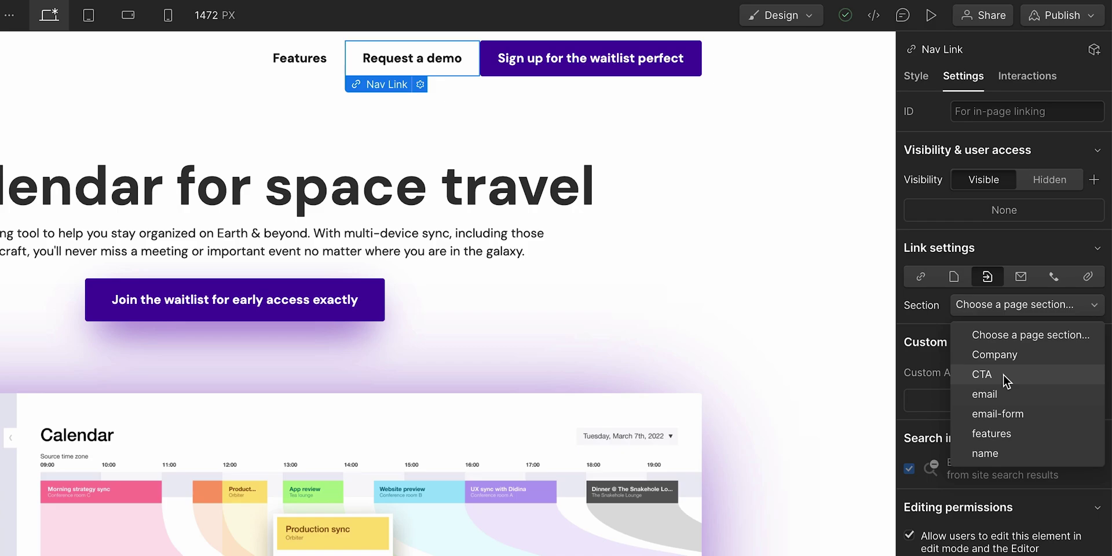
{"action": "left_click", "coordinate": [1004, 374]}
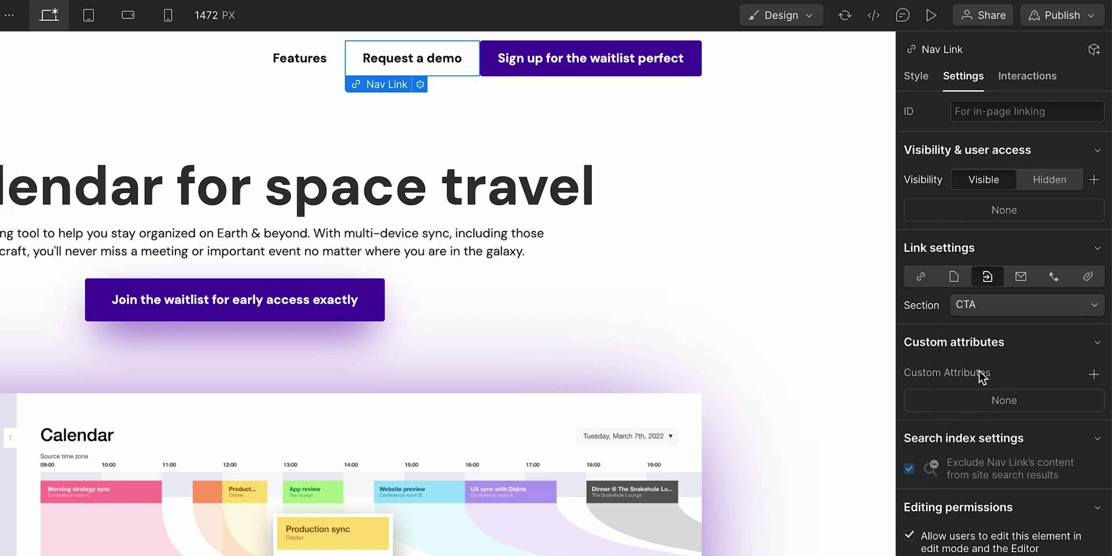
{"action": "scroll", "coordinate": [574, 298], "scroll_direction": "down", "scroll_amount": 10}
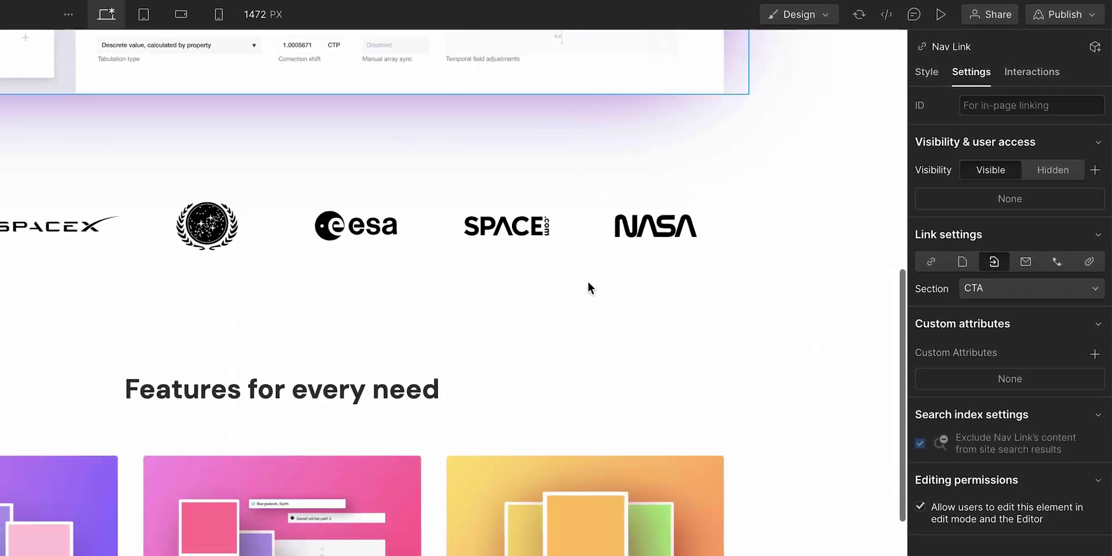
{"action": "scroll", "coordinate": [588, 288], "scroll_direction": "down", "scroll_amount": 10}
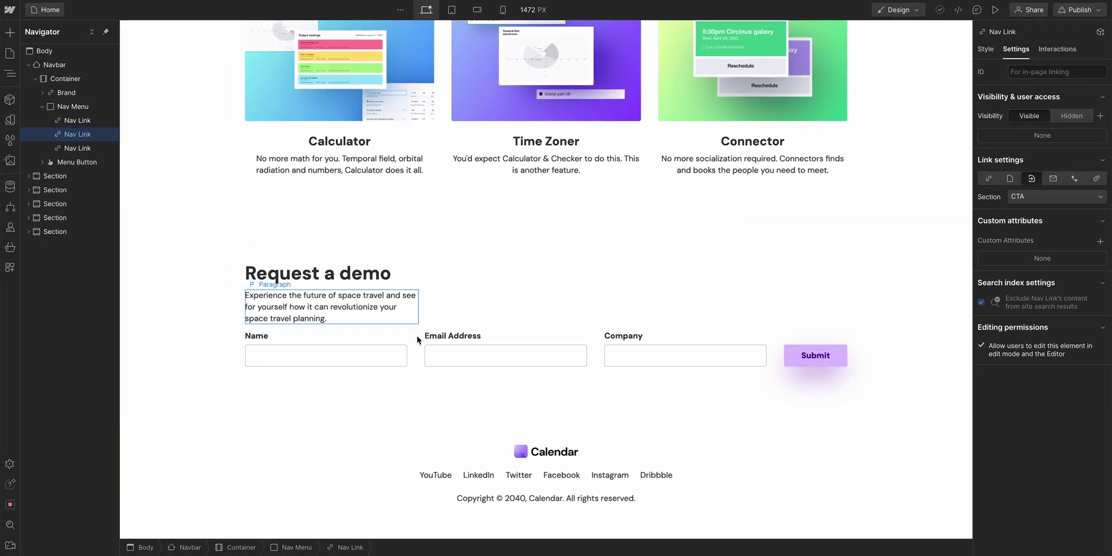
{"action": "left_click", "coordinate": [417, 347]}
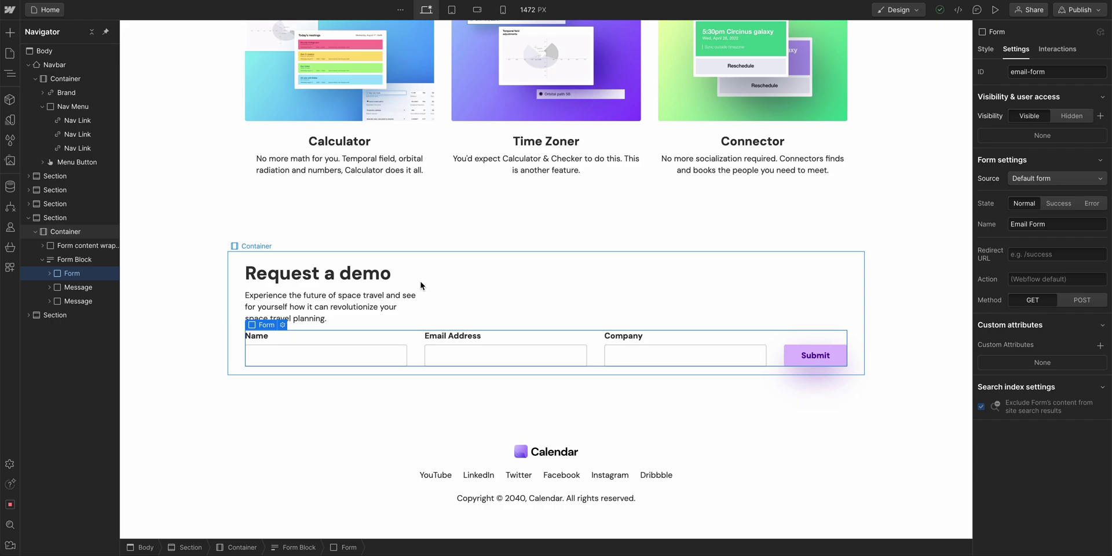
{"action": "left_click", "coordinate": [430, 239]}
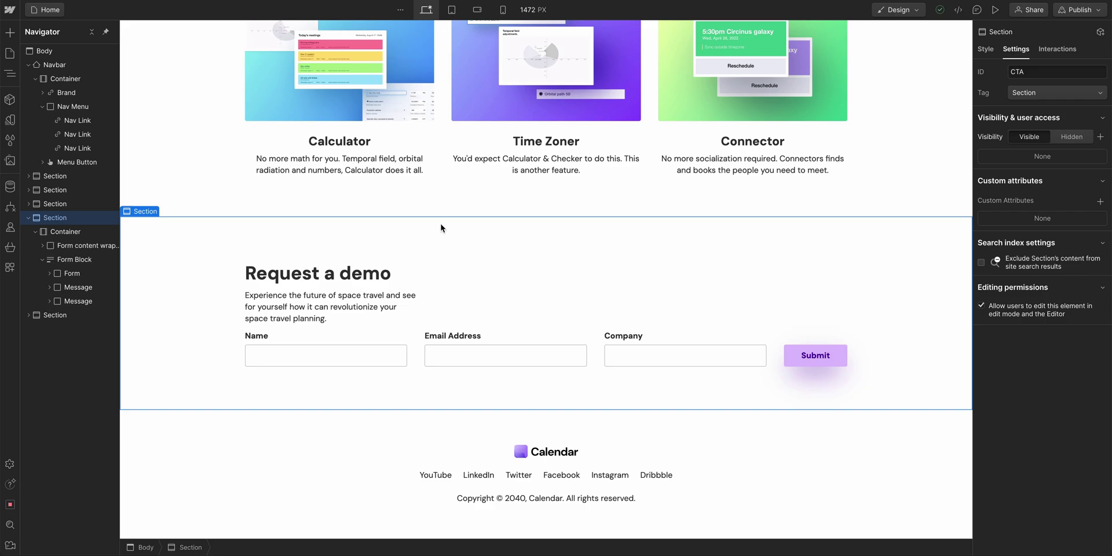
- Make the Sign up for the waitlist nav link an email link with the contact's address and subject 'Re:'
{"action": "scroll", "coordinate": [441, 228], "scroll_direction": "up", "scroll_amount": 20}
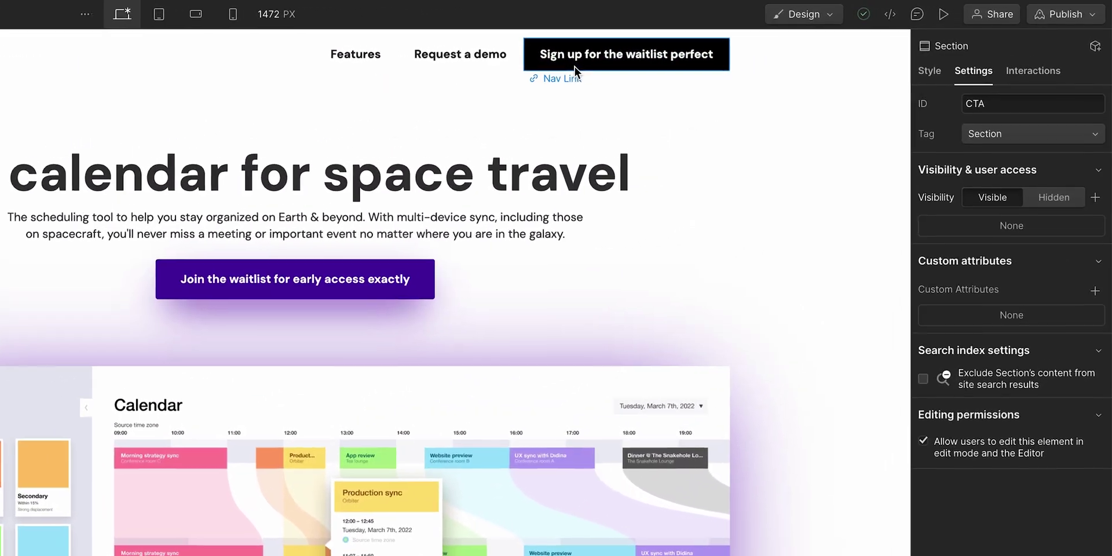
{"action": "left_click", "coordinate": [737, 45]}
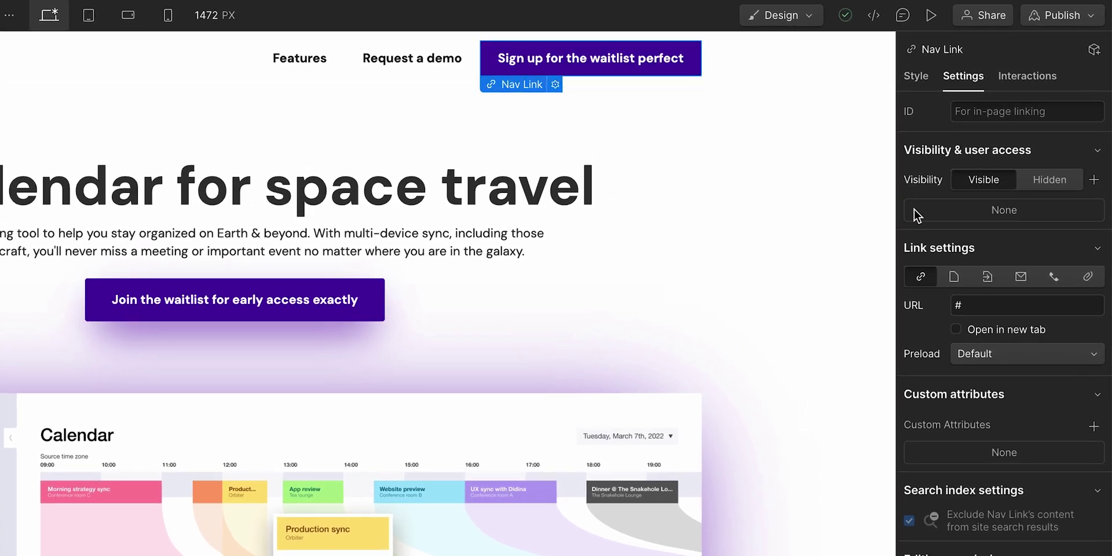
{"action": "left_click", "coordinate": [1018, 284]}
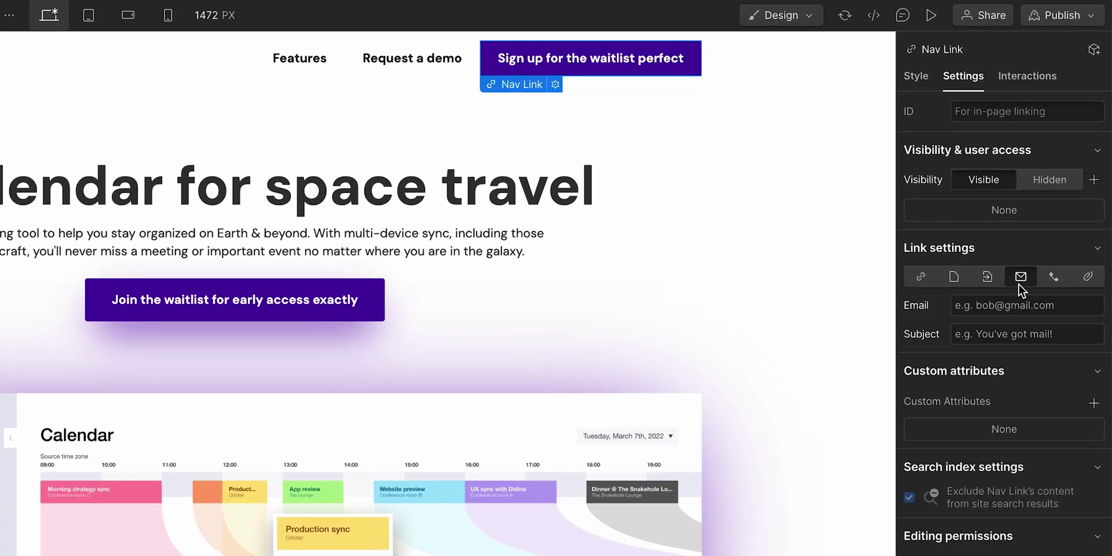
{"action": "left_click", "coordinate": [1017, 305]}
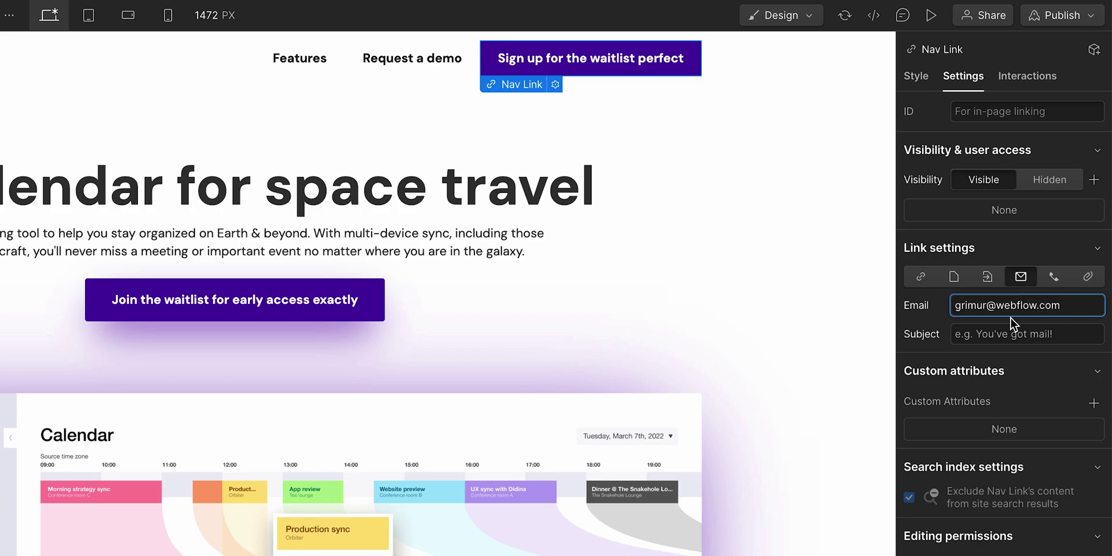
{"action": "left_click", "coordinate": [1009, 333]}
{"action": "type", "text": "Re:"}
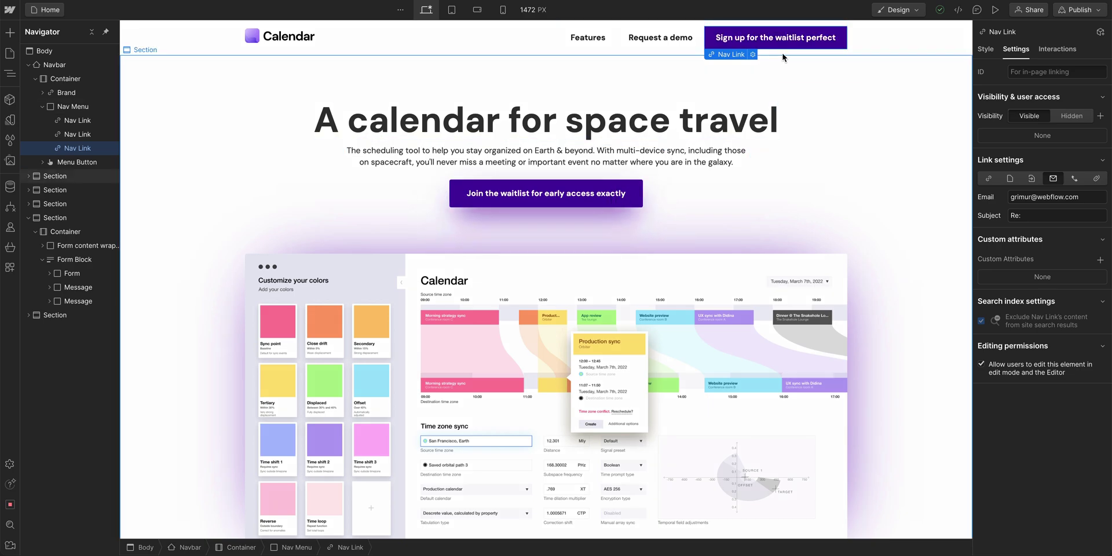
- Delete 'perfect' from the waitlist nav link and 'exactly' from the hero button label
{"action": "double_click", "coordinate": [816, 38]}
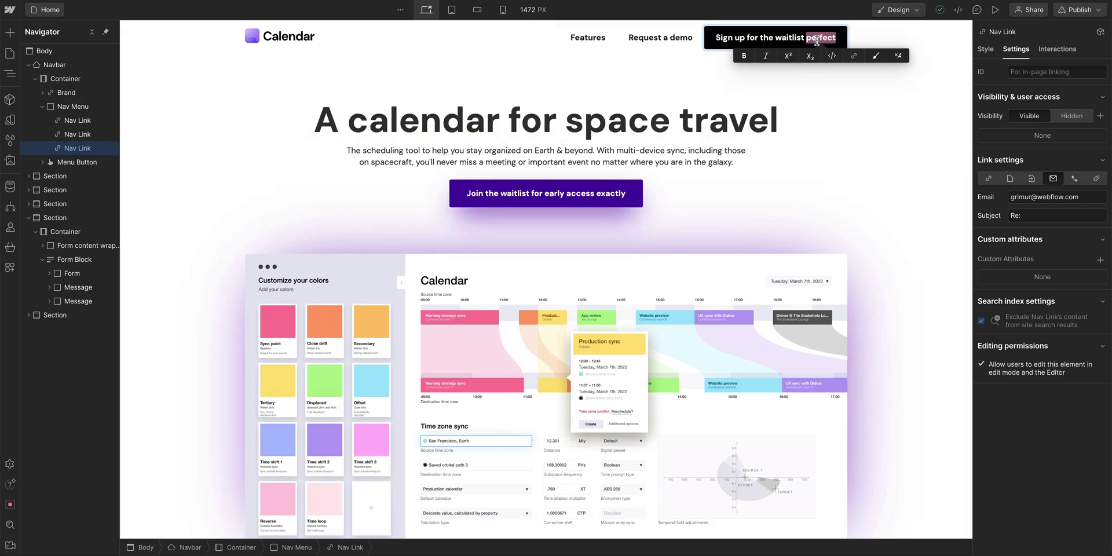
{"action": "key", "text": "BackSpace"}
{"action": "key", "text": "BackSpace"}
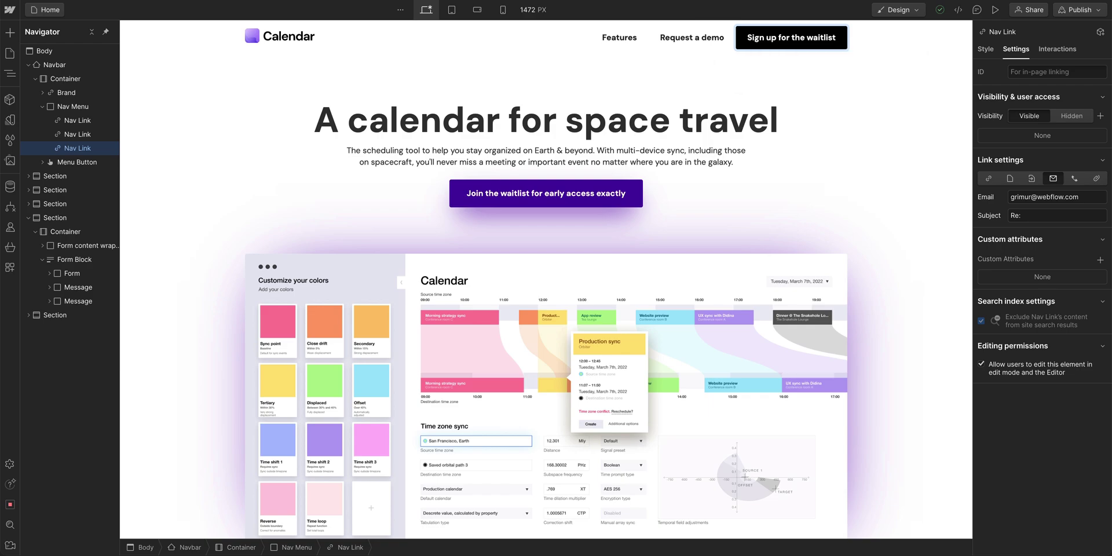
{"action": "key", "text": "Escape"}
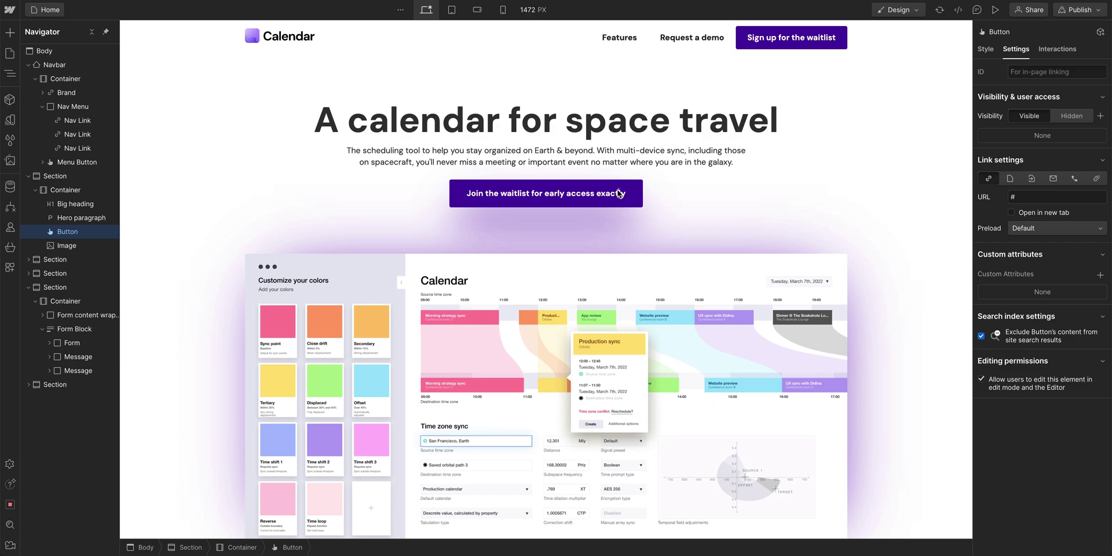
{"action": "double_click", "coordinate": [619, 193]}
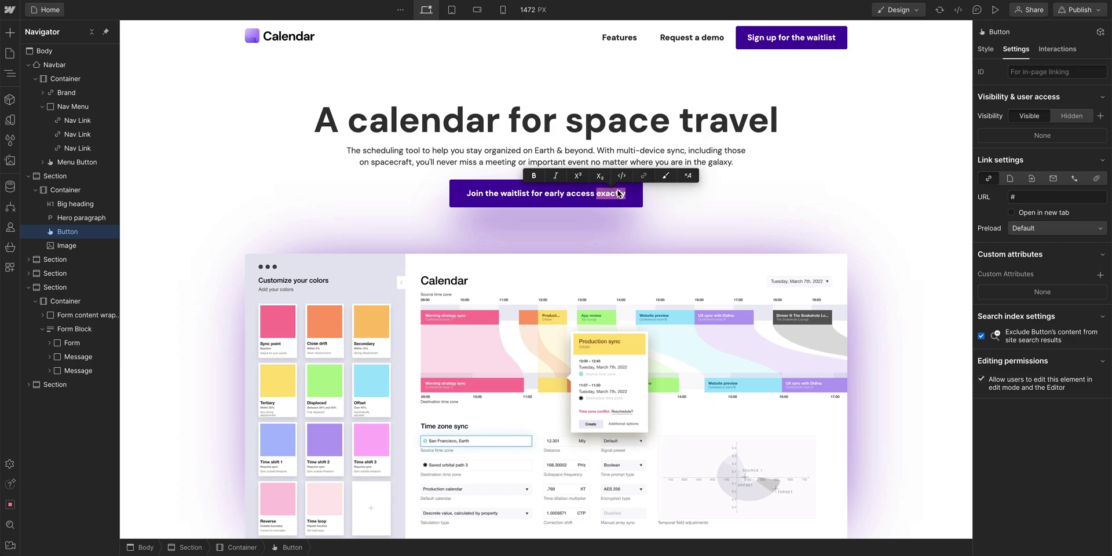
{"action": "key", "text": "BackSpace"}
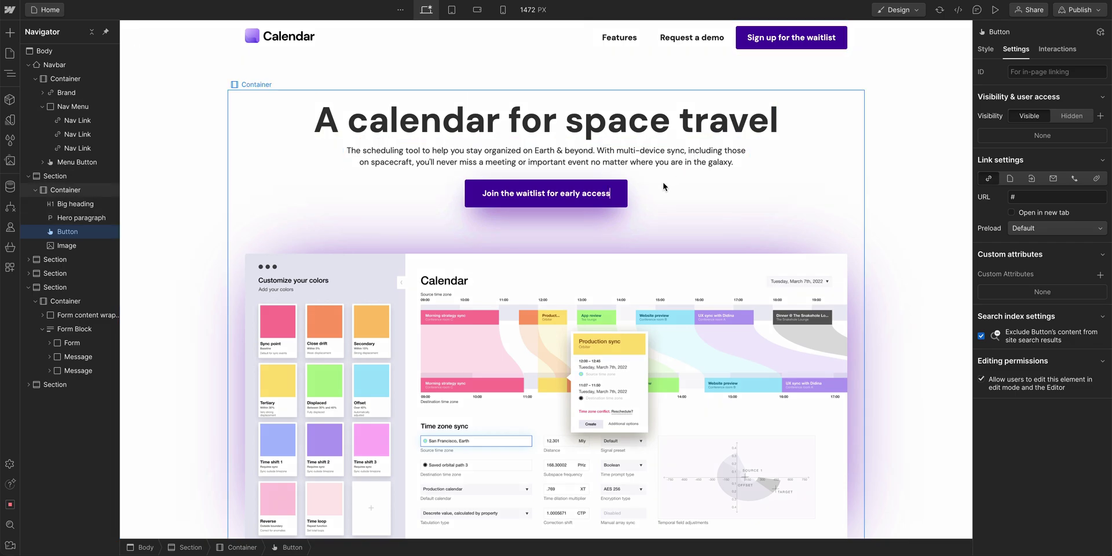
{"action": "key", "text": "Escape"}
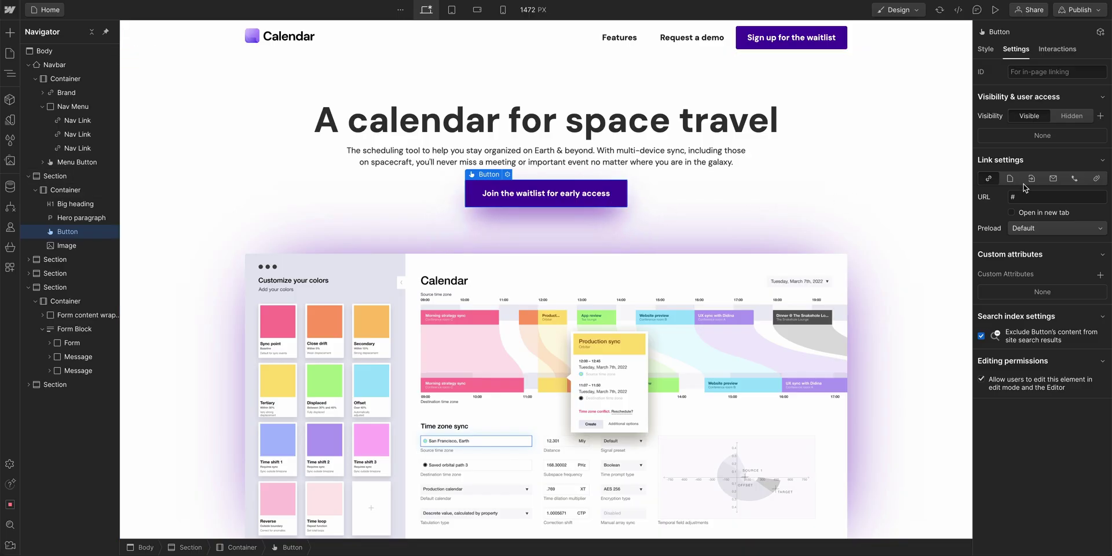
- Link the hero button to the CTA page section and open the page in preview
{"action": "left_click", "coordinate": [1032, 178]}
{"action": "left_click", "coordinate": [1041, 197]}
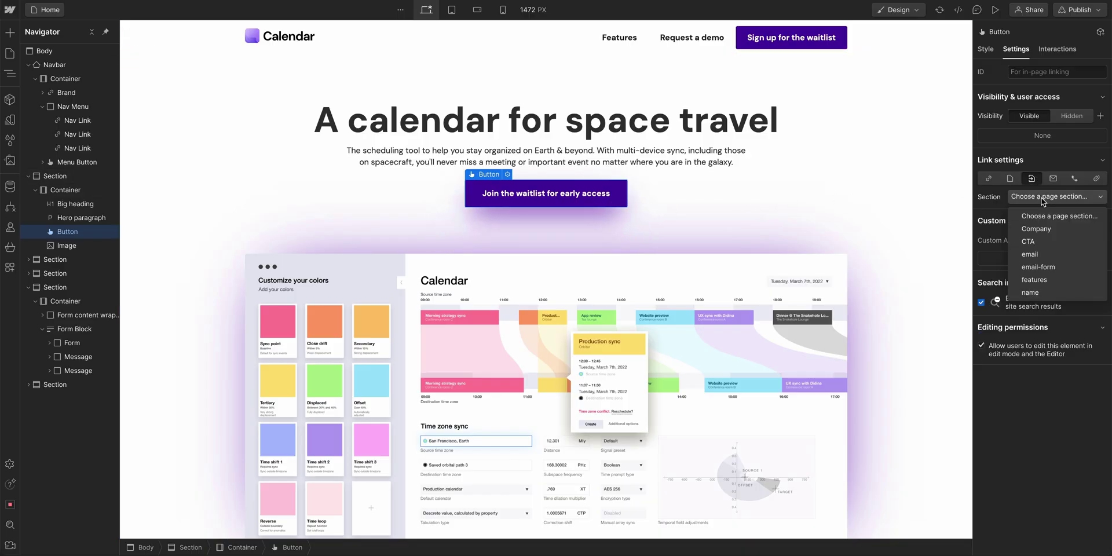
{"action": "left_click", "coordinate": [1040, 241]}
{"action": "left_click", "coordinate": [996, 10]}
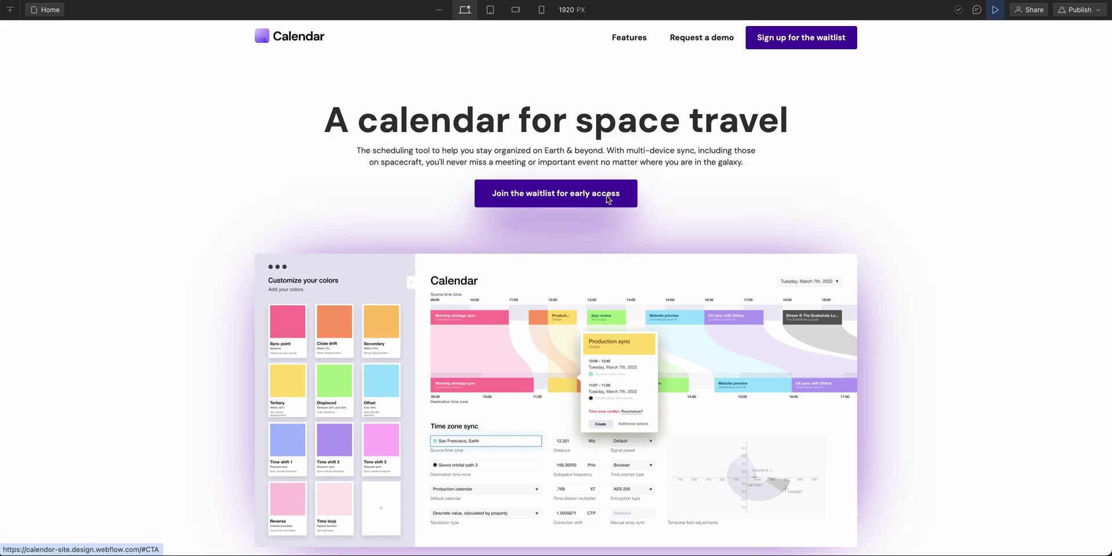
- Exit preview and make the hero button an email link to the contact's address with subject 'Re:'
{"action": "left_click", "coordinate": [995, 9]}
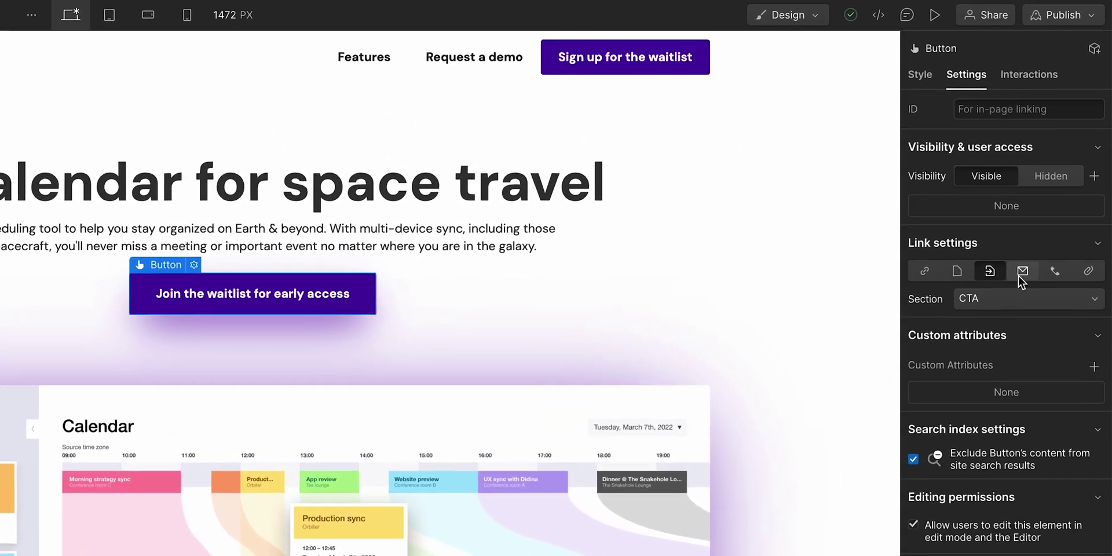
{"action": "left_click", "coordinate": [1029, 253]}
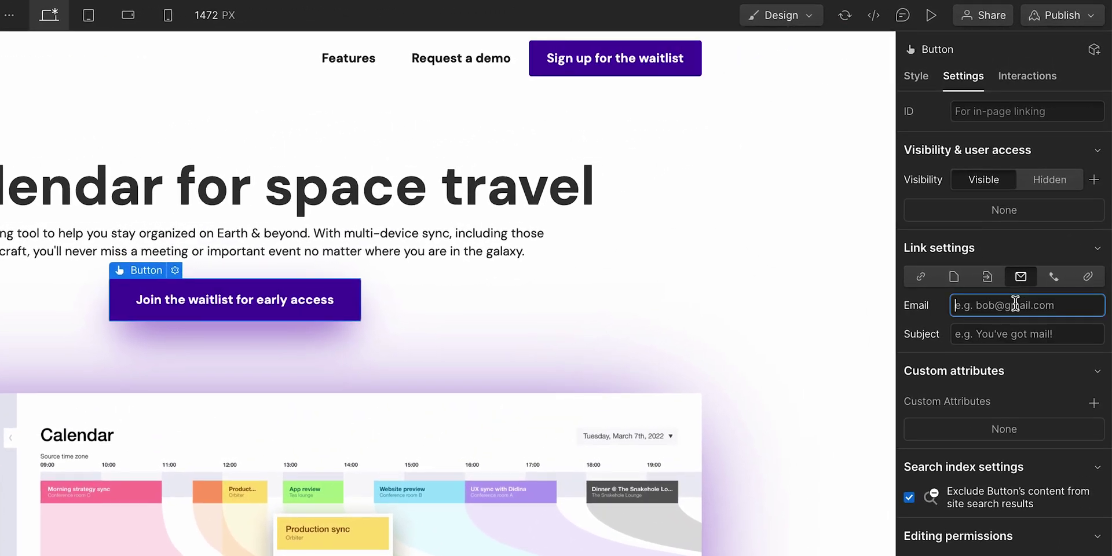
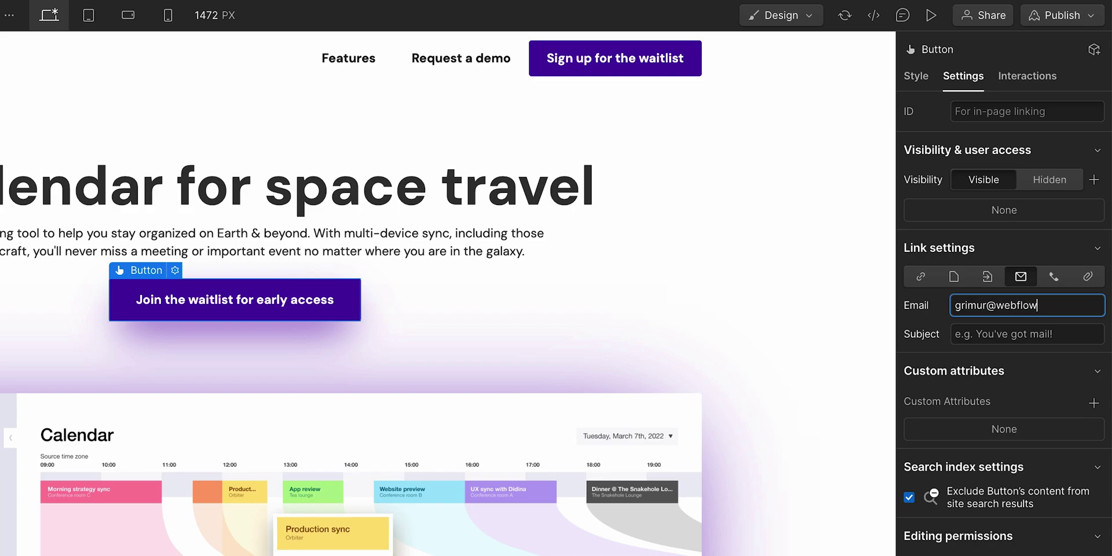
{"action": "left_click", "coordinate": [956, 334]}
{"action": "type", "text": "R"}
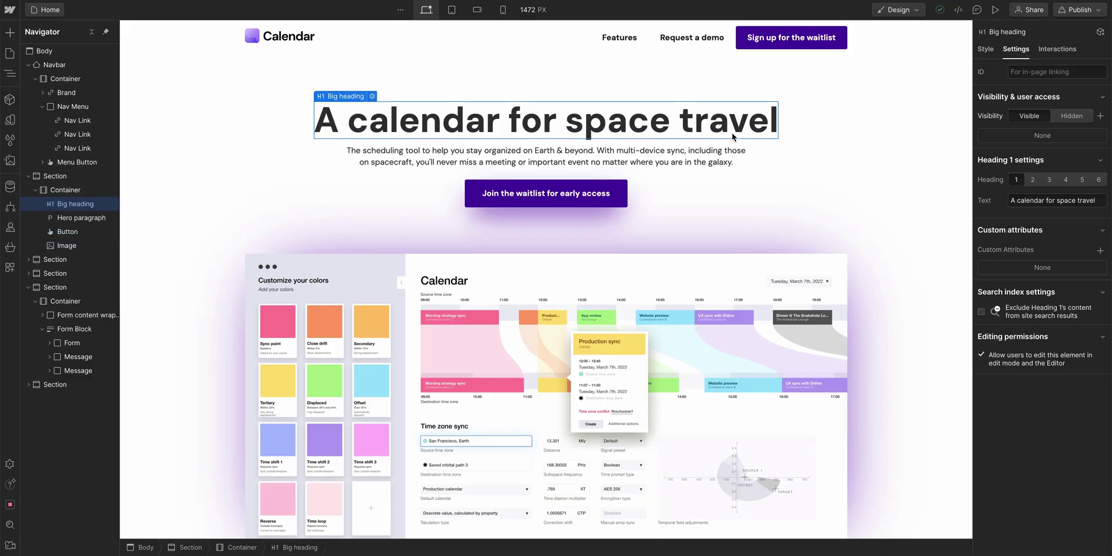
- Set the hero heading's font size to 81 and remove a stray 'j' typed into its text
{"action": "left_click", "coordinate": [985, 49]}
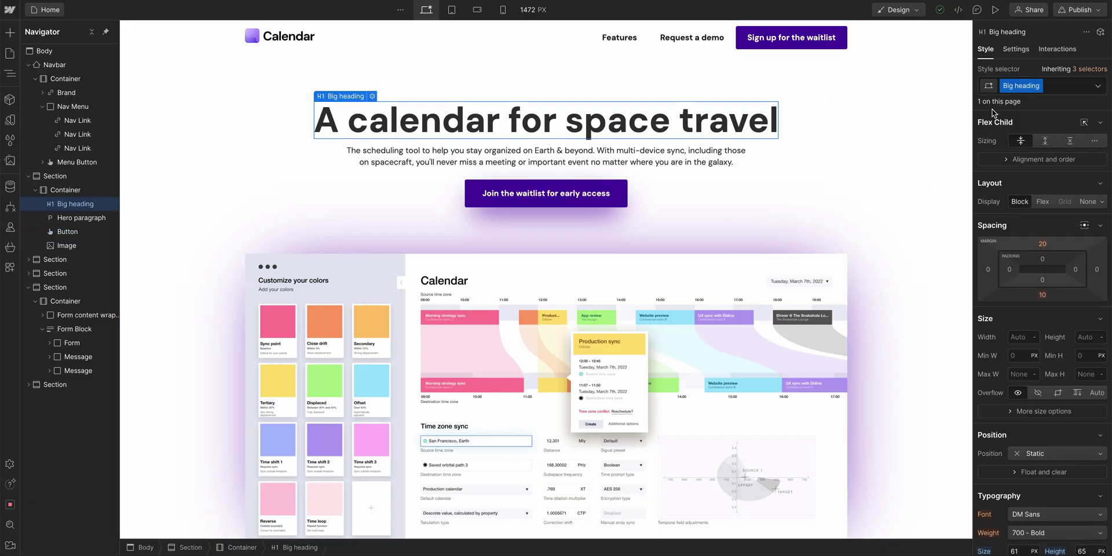
{"action": "scroll", "coordinate": [1006, 216], "scroll_direction": "down", "scroll_amount": 5}
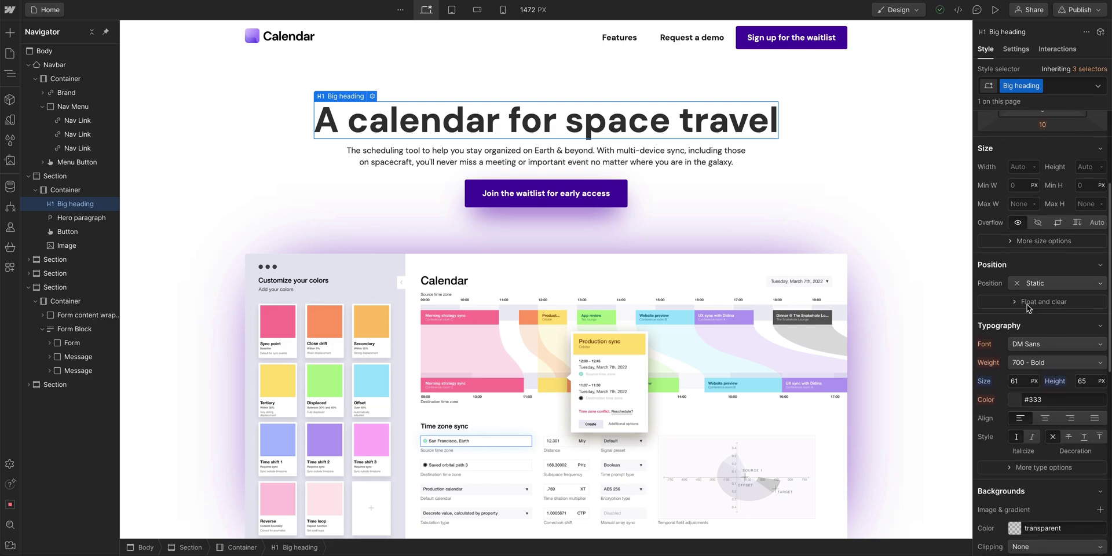
{"action": "left_click", "coordinate": [1019, 381]}
{"action": "key", "text": "Return"}
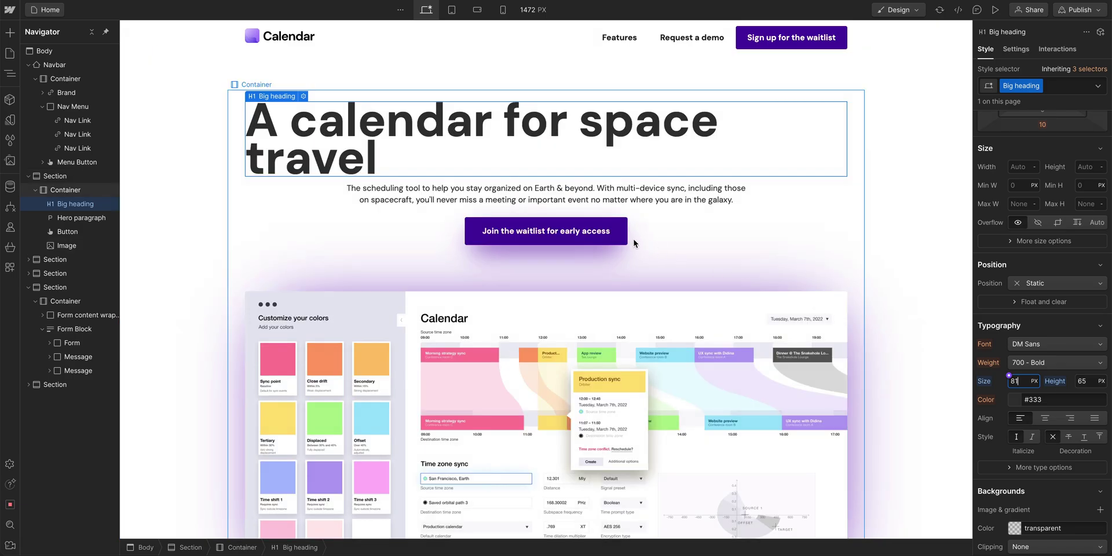
{"action": "double_click", "coordinate": [351, 129]}
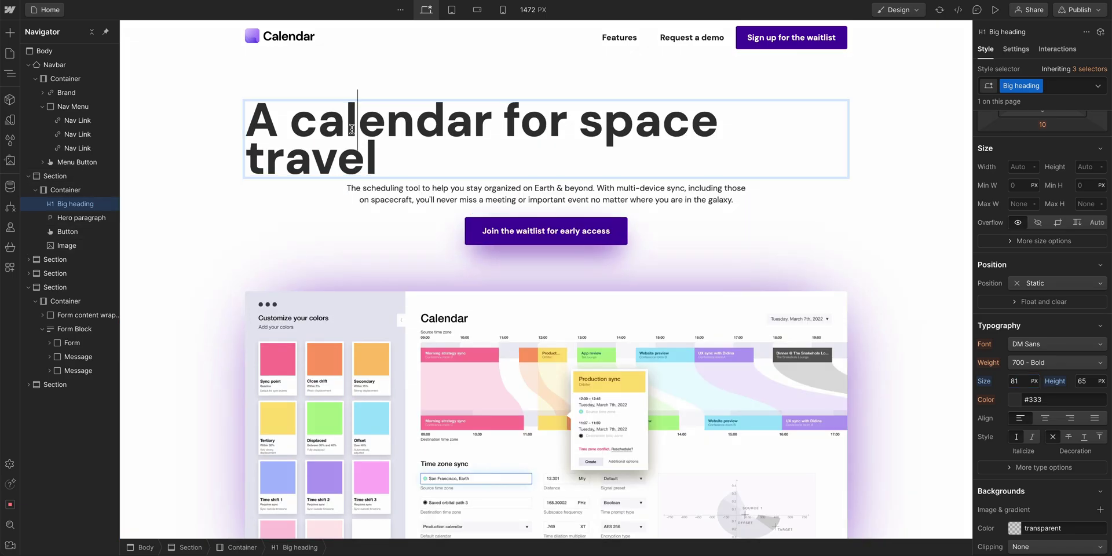
{"action": "type", "text": "j"}
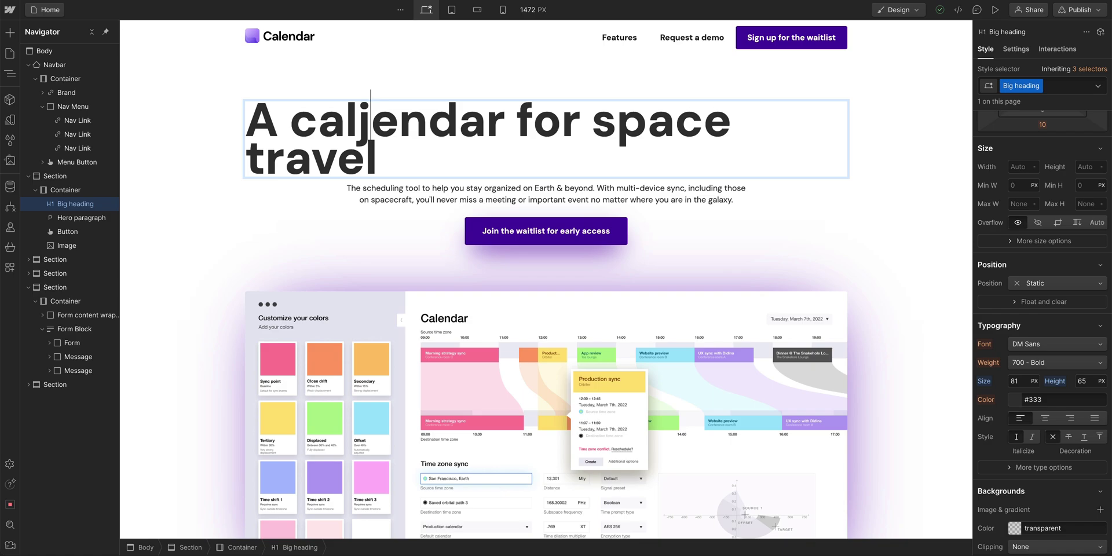
{"action": "key", "text": "BackSpace"}
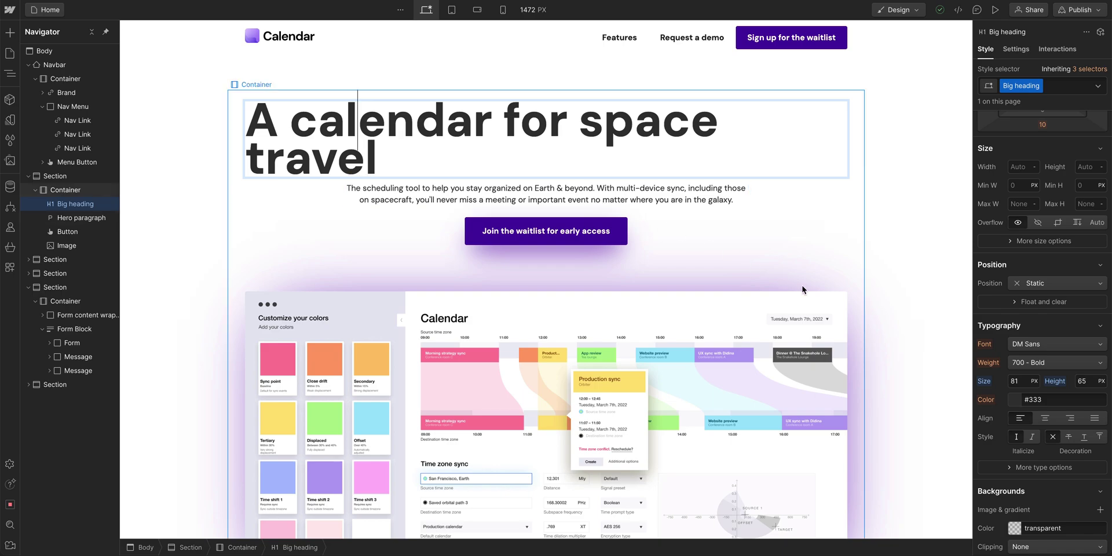
- Resize the hero heading to 70 px, centre-align it, then select the page Body
{"action": "left_click", "coordinate": [1087, 380]}
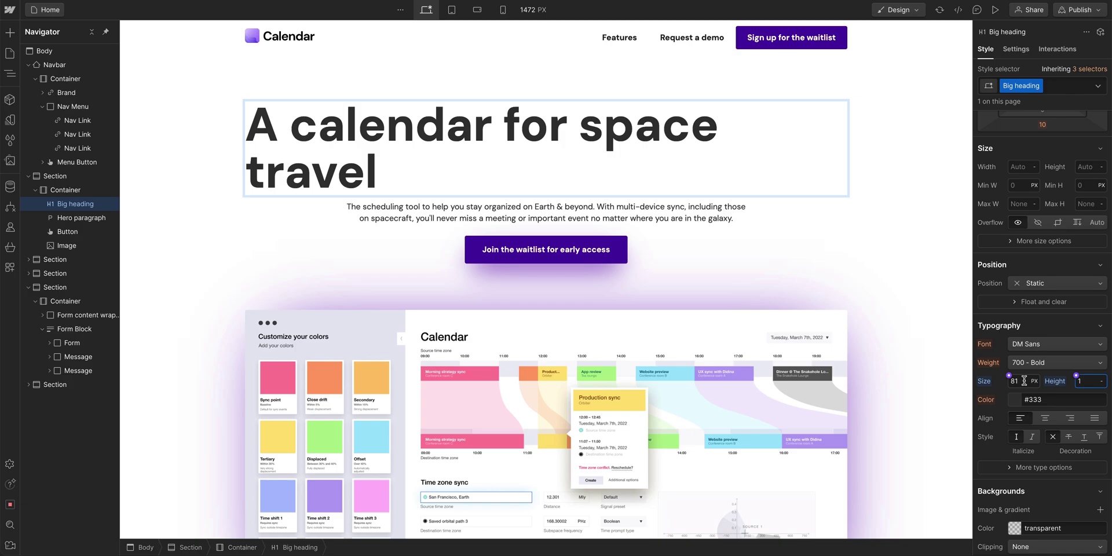
{"action": "left_click", "coordinate": [1025, 381]}
{"action": "type", "text": "50"}
{"action": "key", "text": "Return"}
{"action": "left_click_drag", "start_coordinate": [1010, 376], "coordinate": [1041, 383]}
{"action": "type", "text": "70"}
{"action": "key", "text": "Return"}
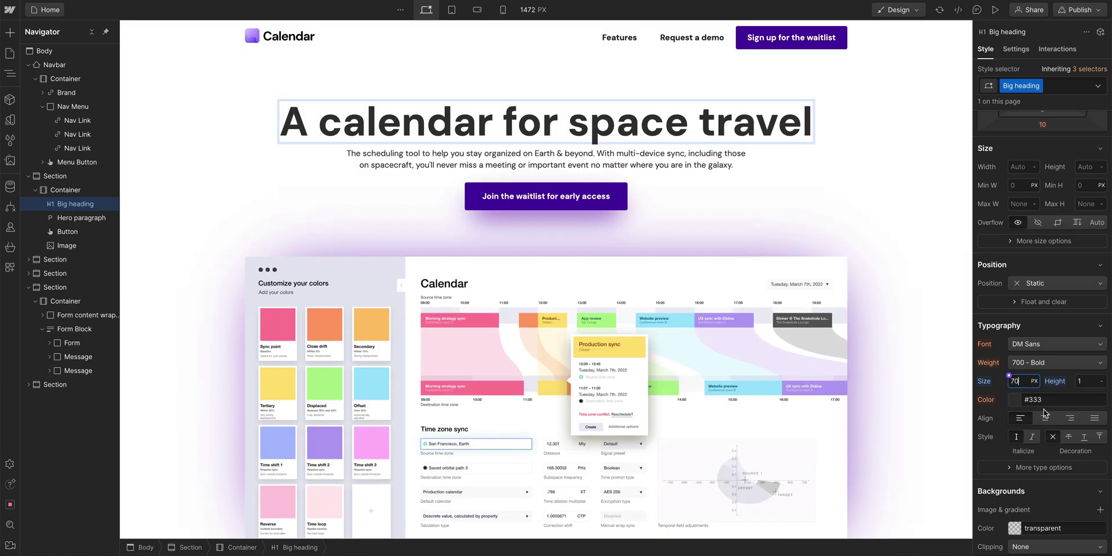
{"action": "left_click", "coordinate": [1046, 418]}
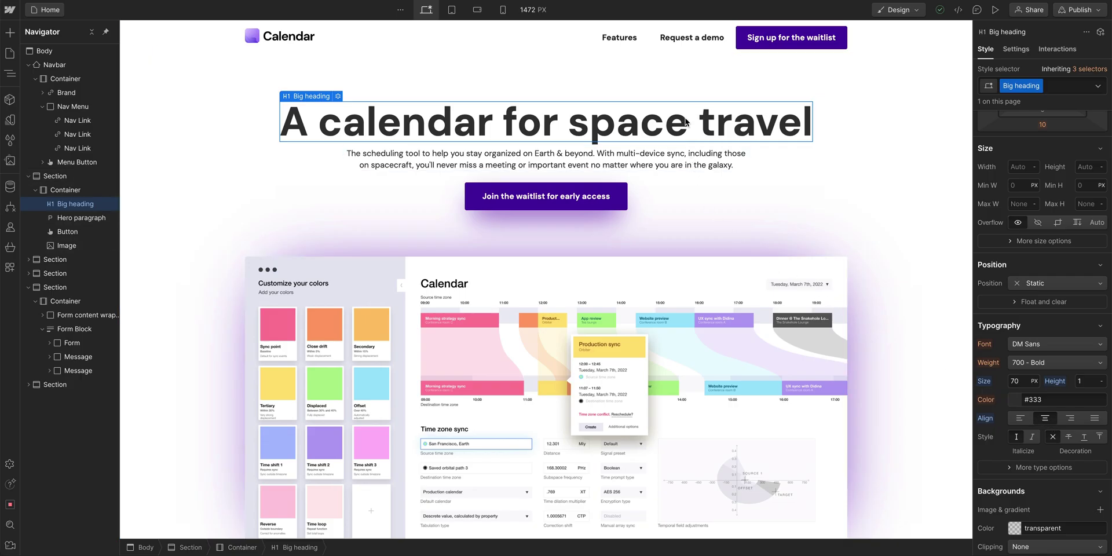
{"action": "left_click", "coordinate": [647, 168]}
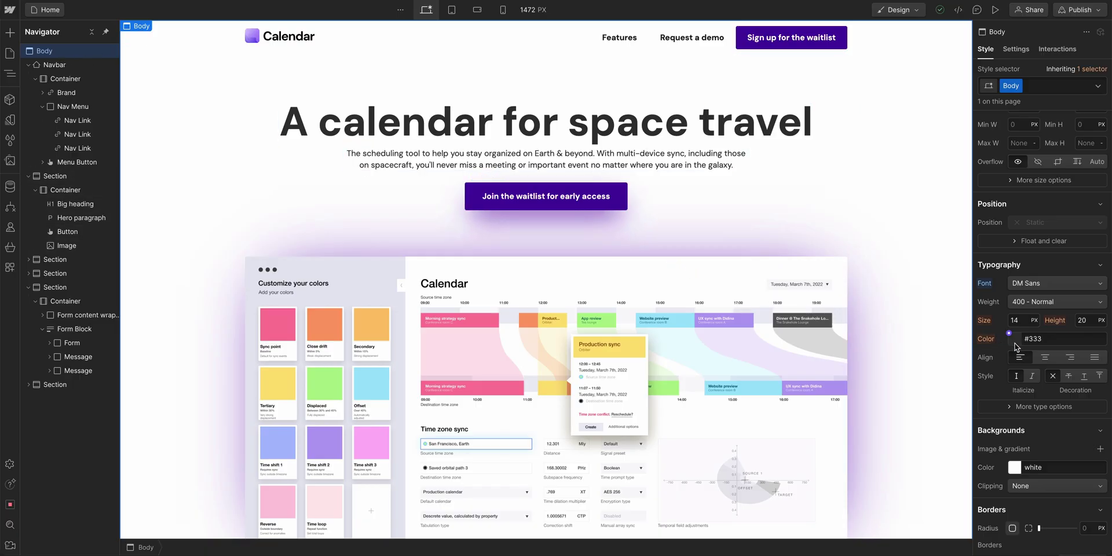
- Recolour the Body text, trying red and a dark grey before settling on black #000000
{"action": "left_click", "coordinate": [1015, 342]}
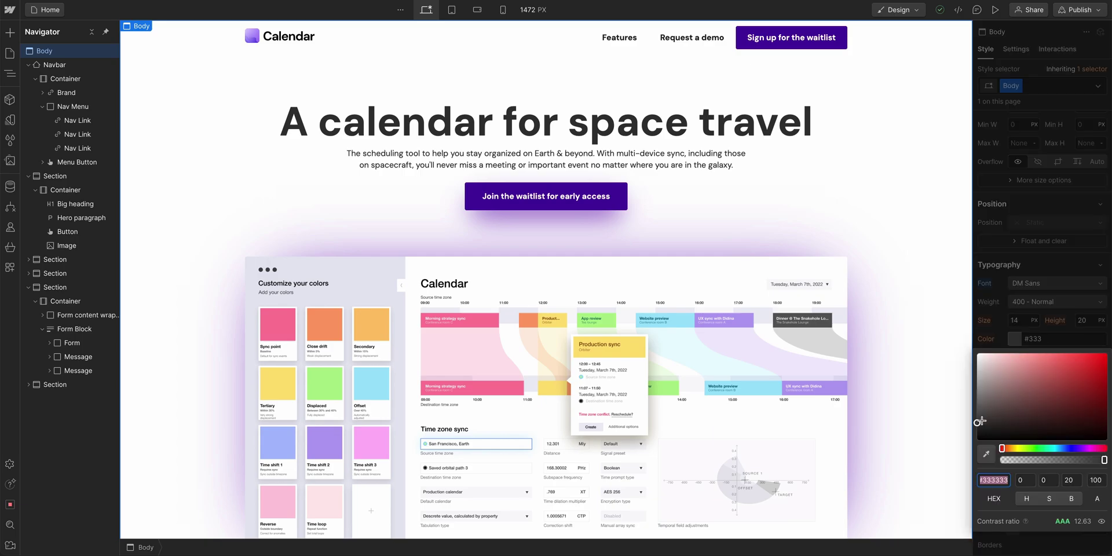
{"action": "type", "text": "red"}
{"action": "key", "text": "Return"}
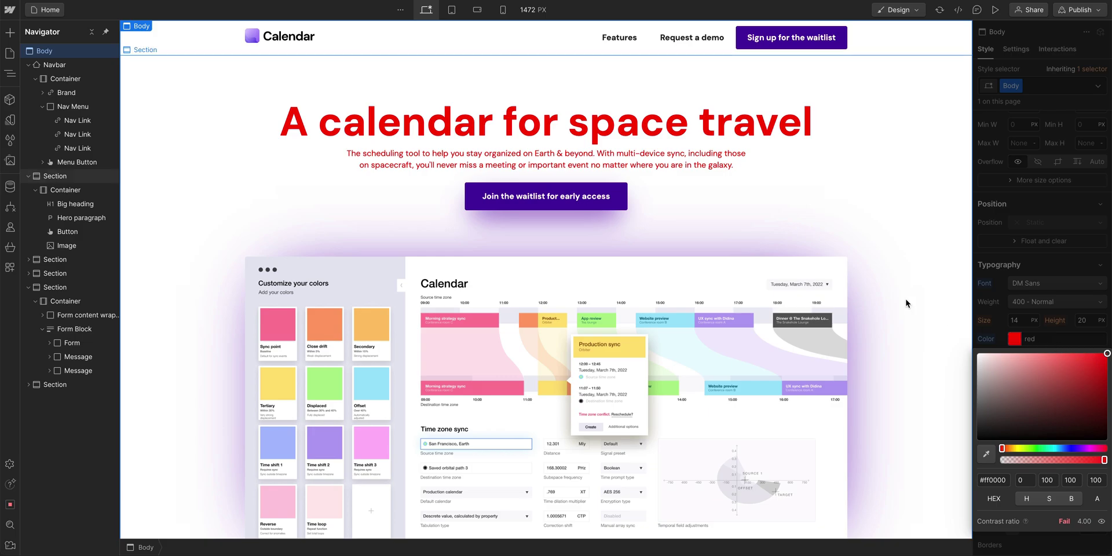
{"action": "scroll", "coordinate": [906, 297], "scroll_direction": "down", "scroll_amount": 10}
{"action": "scroll", "coordinate": [907, 303], "scroll_direction": "down", "scroll_amount": 2}
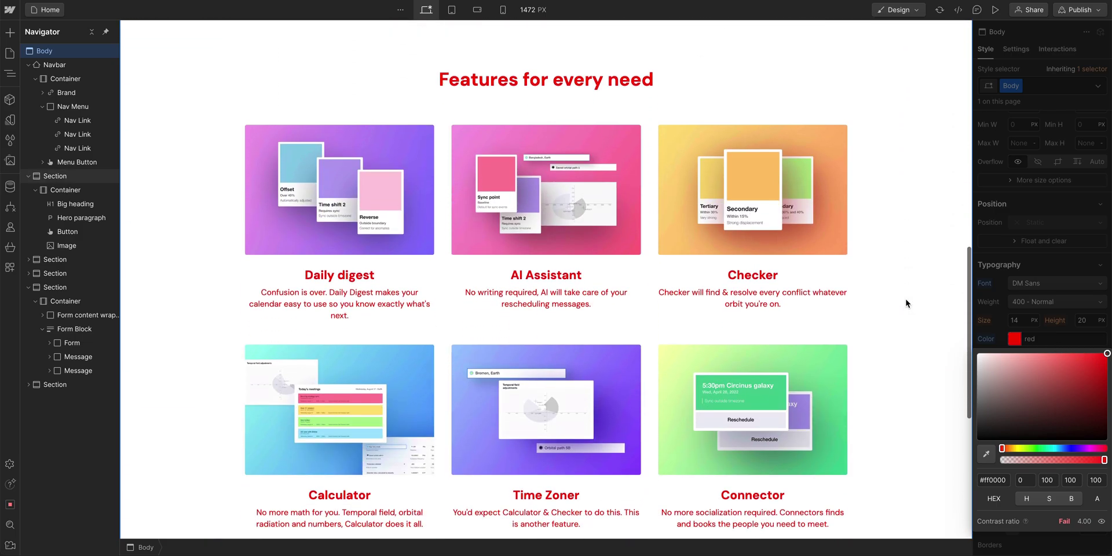
{"action": "left_click_drag", "start_coordinate": [1020, 378], "coordinate": [1107, 351]}
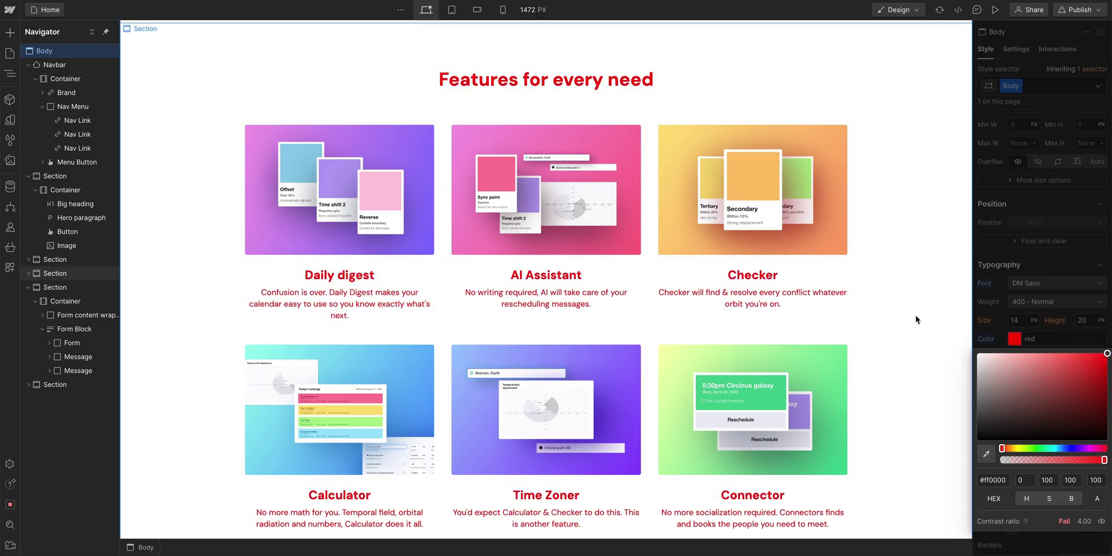
{"action": "scroll", "coordinate": [916, 318], "scroll_direction": "down", "scroll_amount": 6}
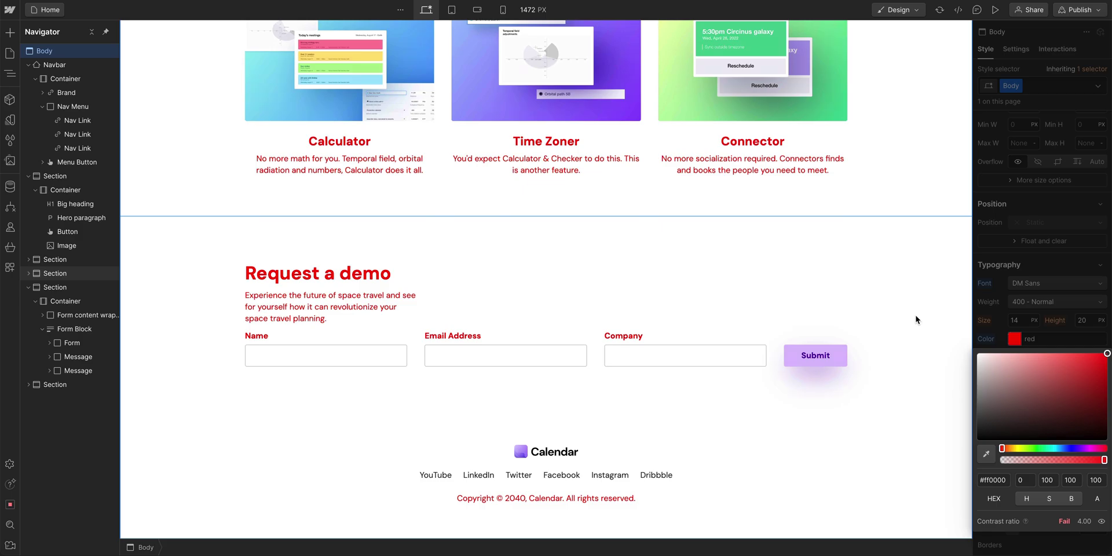
{"action": "scroll", "coordinate": [829, 365], "scroll_direction": "up", "scroll_amount": 20}
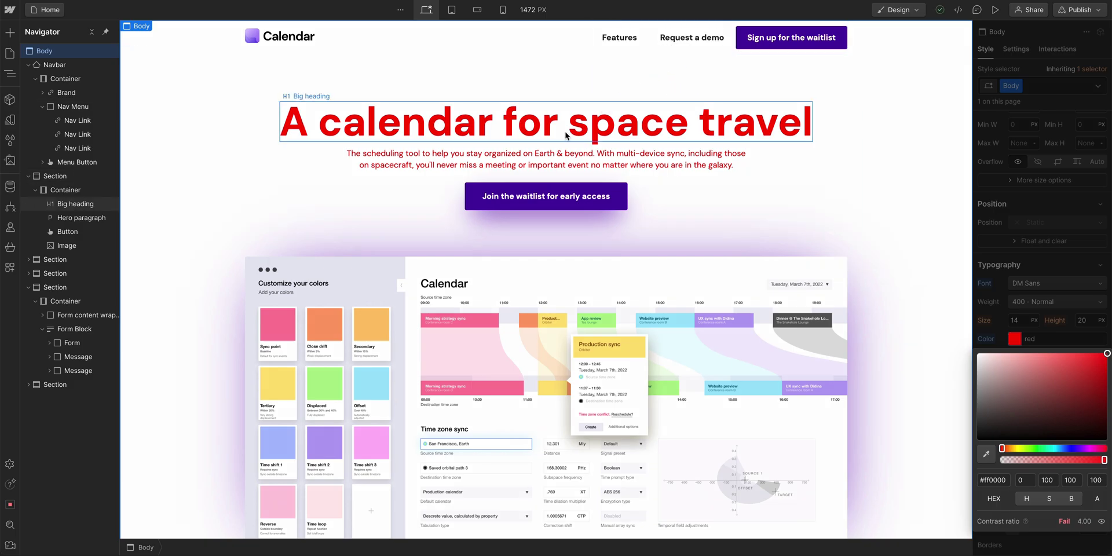
{"action": "scroll", "coordinate": [557, 153], "scroll_direction": "down", "scroll_amount": 12}
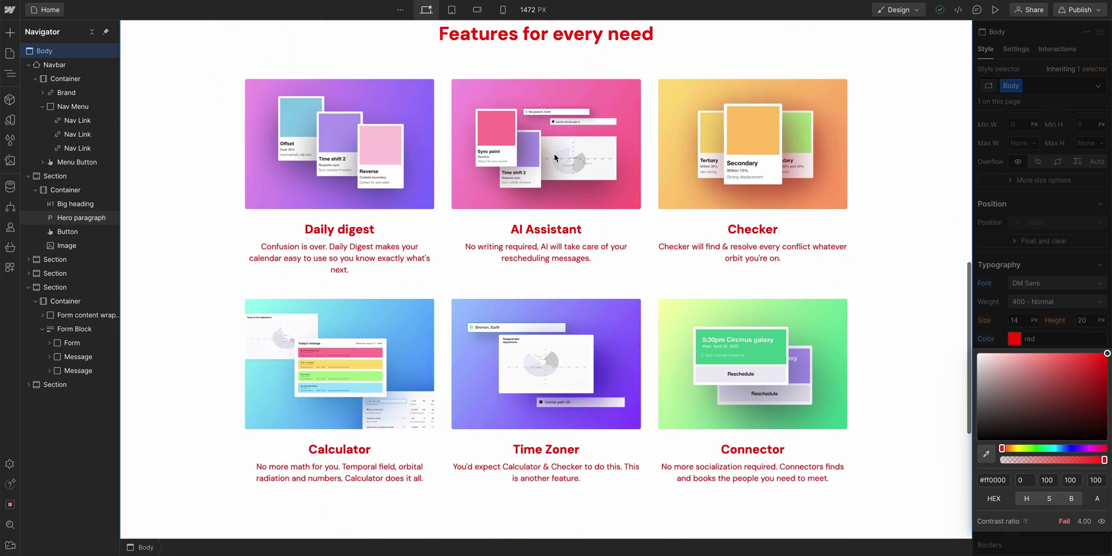
{"action": "left_click_drag", "start_coordinate": [1043, 399], "coordinate": [975, 447]}
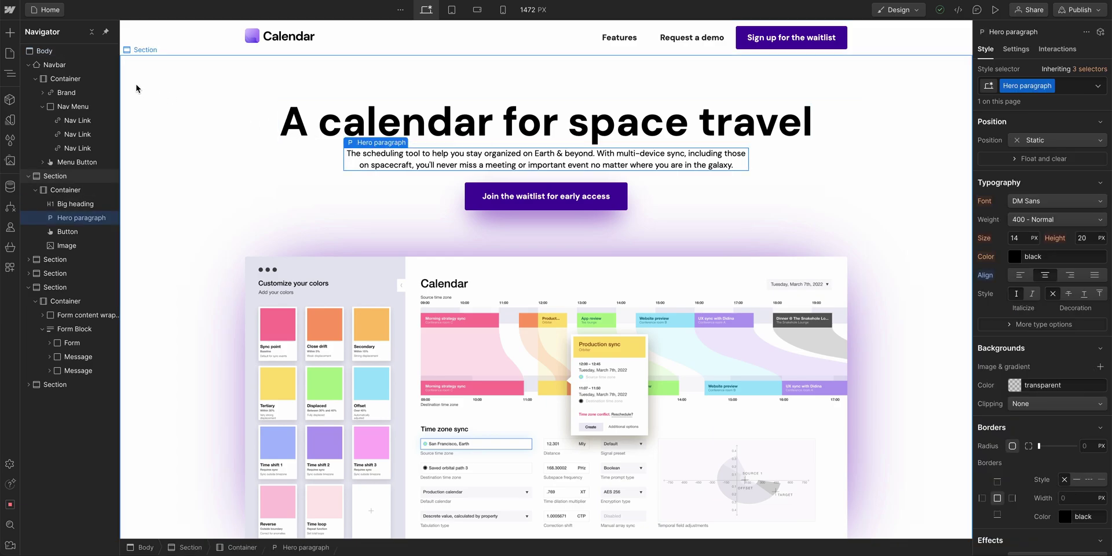
- Inspect the hero paragraph's inherited font size and line height, trying a 26 px size
{"action": "left_click", "coordinate": [74, 54]}
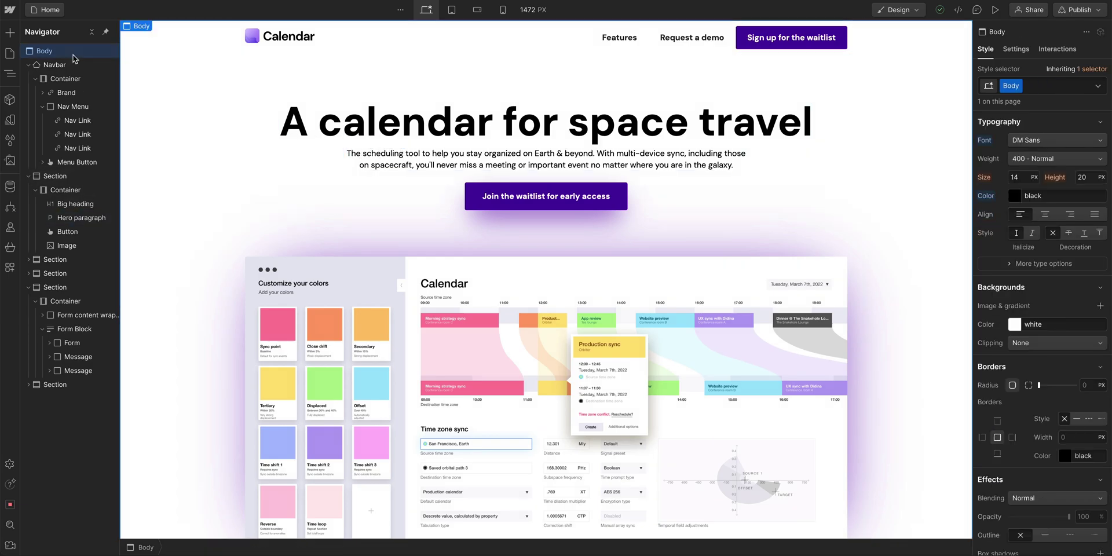
{"action": "left_click", "coordinate": [450, 164]}
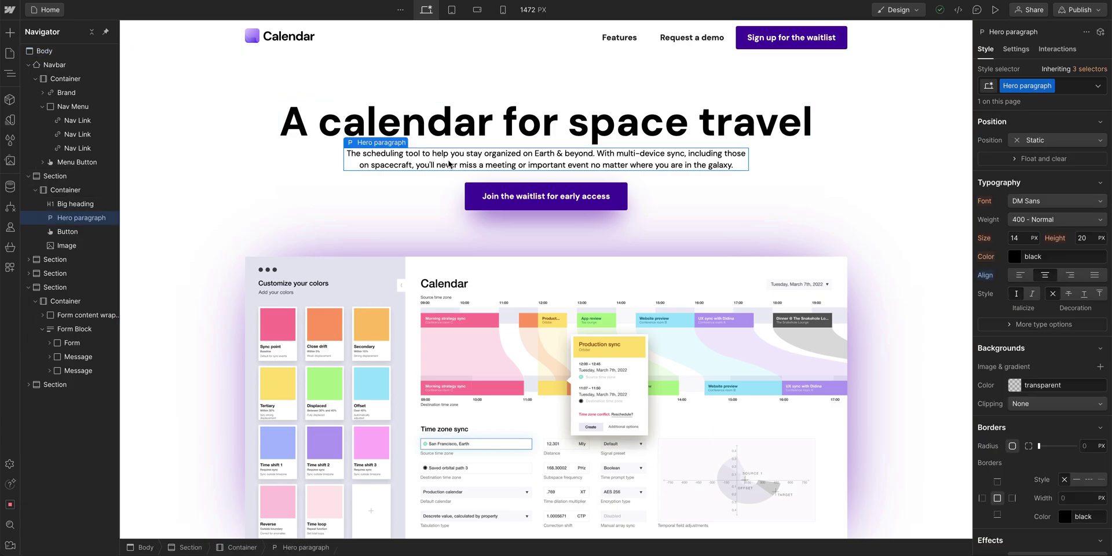
{"action": "left_click", "coordinate": [983, 239]}
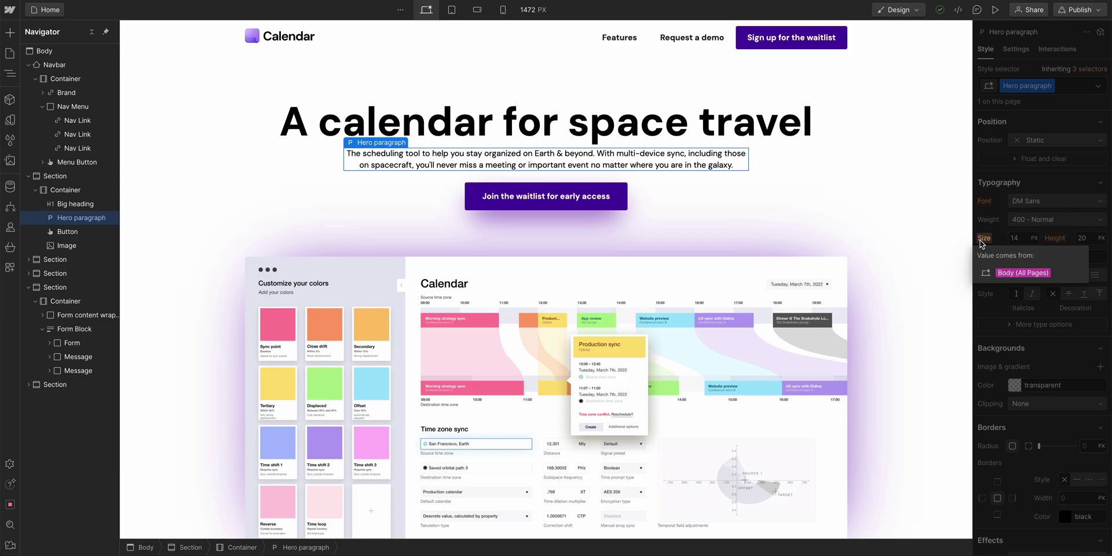
{"action": "left_click", "coordinate": [1014, 238]}
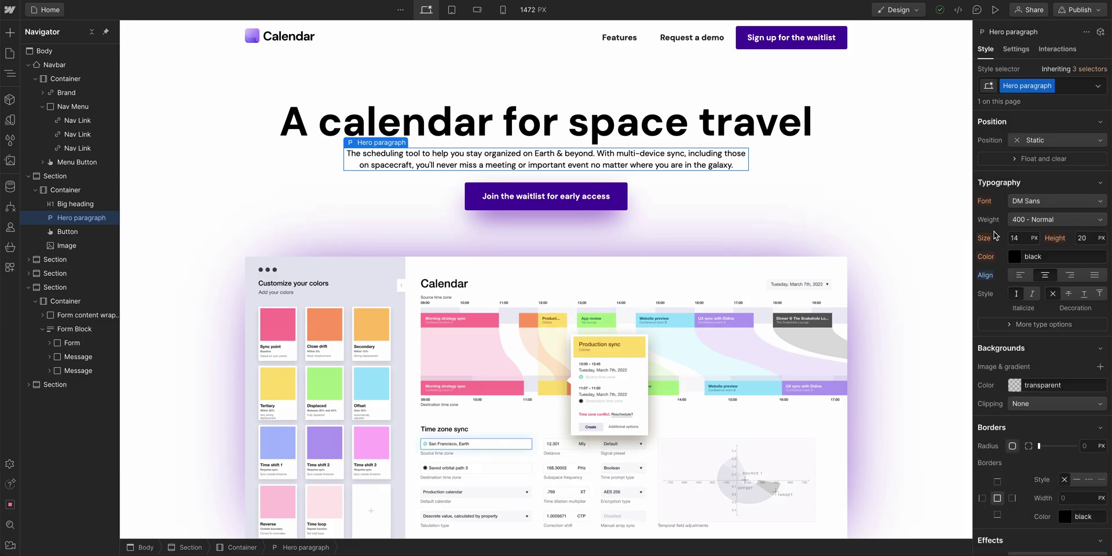
{"action": "left_click_drag", "start_coordinate": [1012, 240], "coordinate": [1014, 242]}
{"action": "left_click", "coordinate": [1054, 239]}
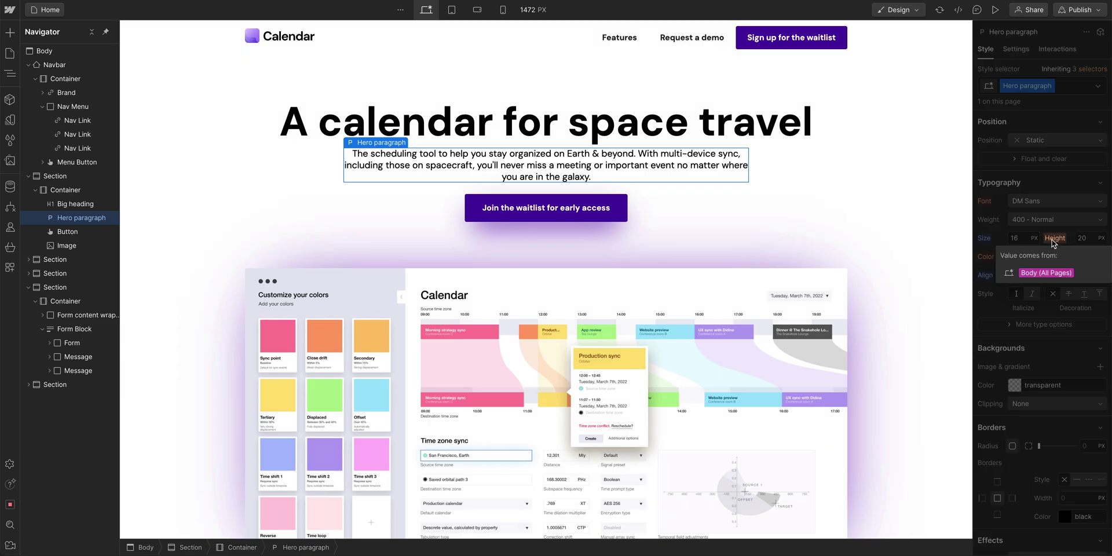
{"action": "left_click", "coordinate": [1054, 239]}
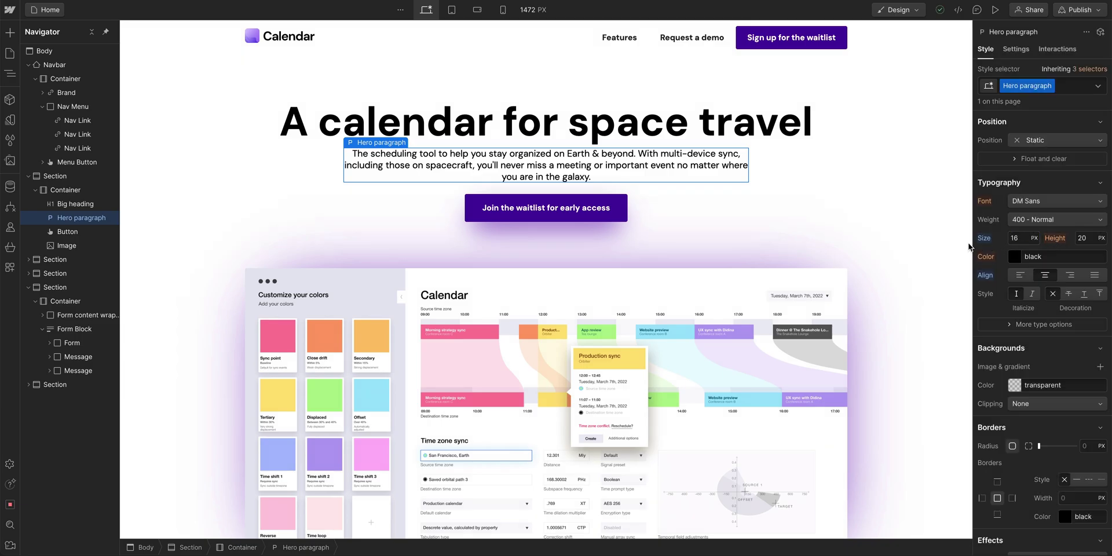
- Set the Body line height to 1.4
{"action": "left_click", "coordinate": [69, 51]}
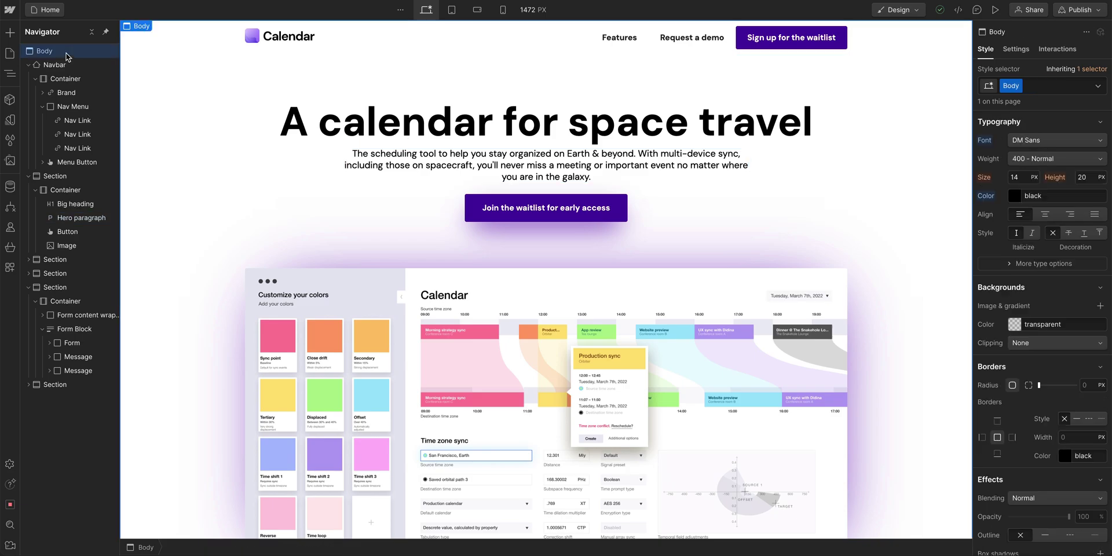
{"action": "left_click", "coordinate": [1091, 178]}
{"action": "type", "text": "1.4"}
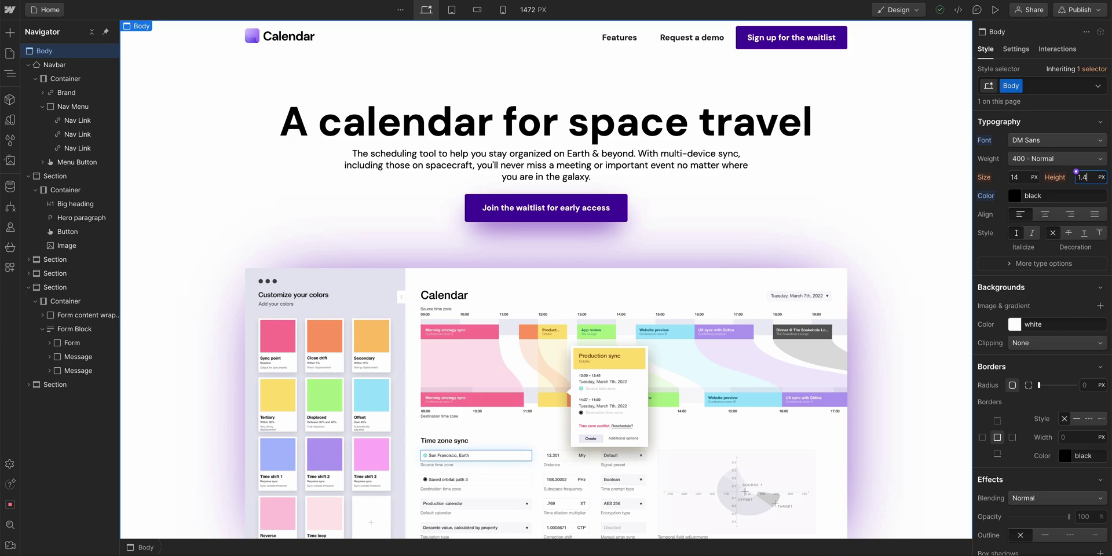
{"action": "key", "text": "Return"}
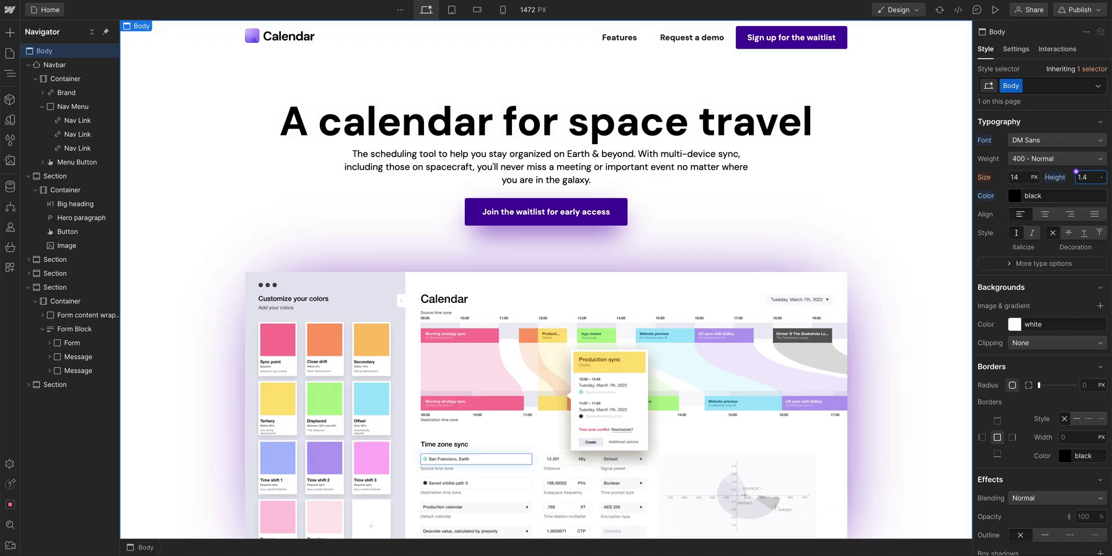
- Set the hero paragraph font size to 16 px
{"action": "left_click", "coordinate": [731, 177]}
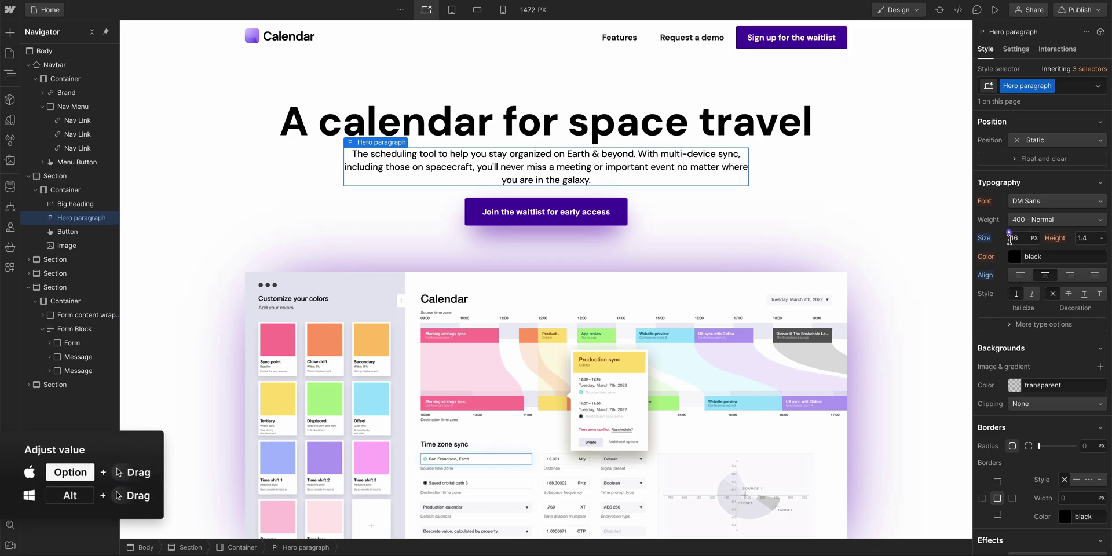
{"action": "left_click_drag", "start_coordinate": [1009, 239], "coordinate": [1016, 241]}
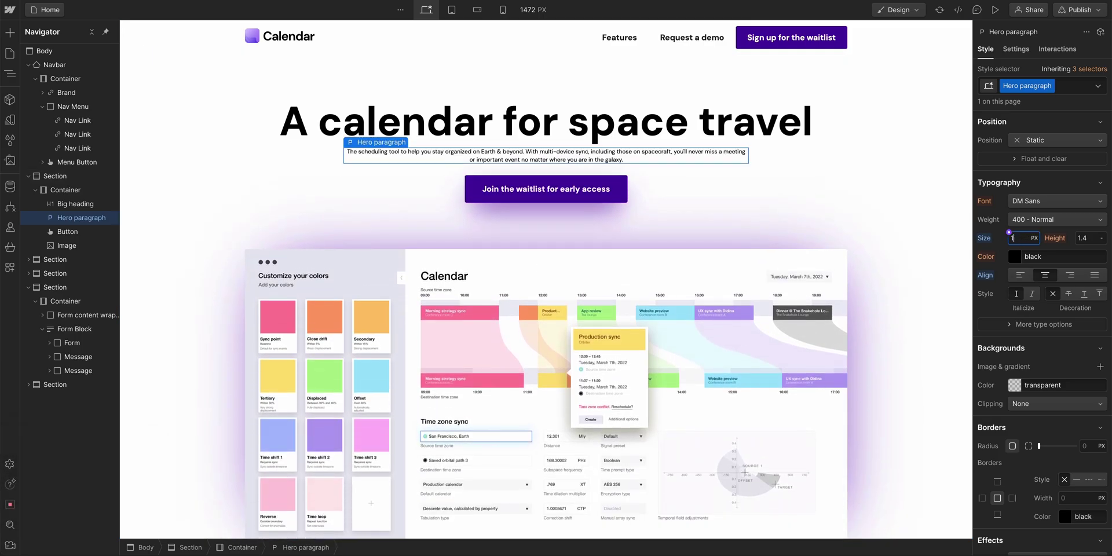
{"action": "type", "text": "16"}
{"action": "key", "text": "Return"}
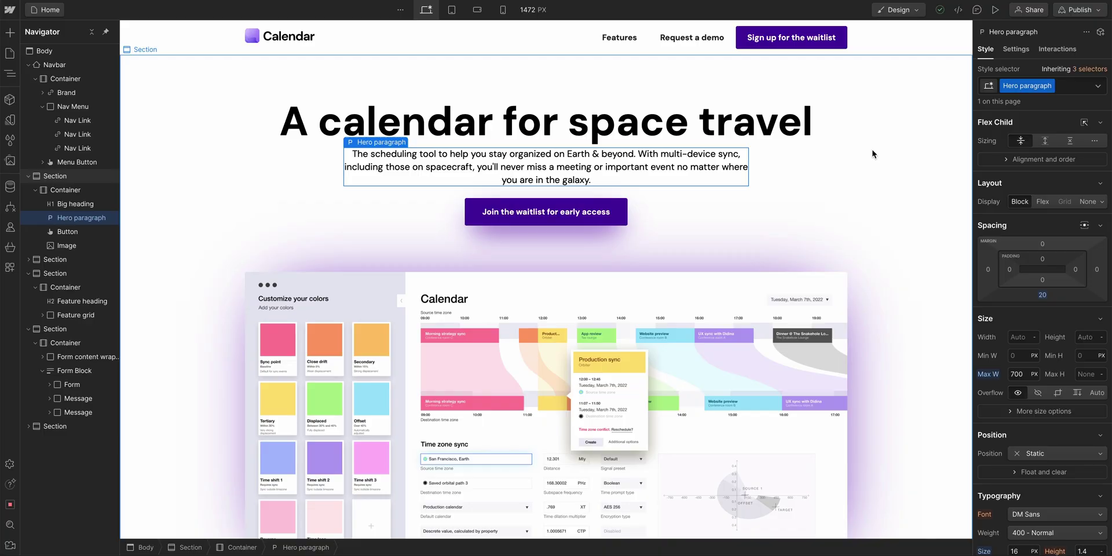
- Add a 'Trusted by' text block above the partner logos
{"action": "scroll", "coordinate": [873, 154], "scroll_direction": "down", "scroll_amount": 5}
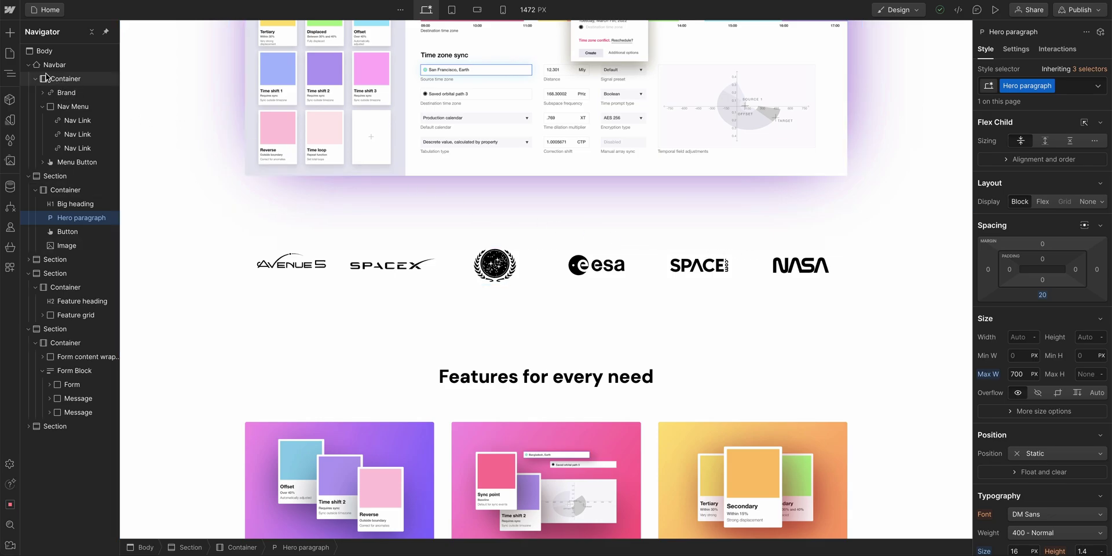
{"action": "left_click", "coordinate": [10, 33]}
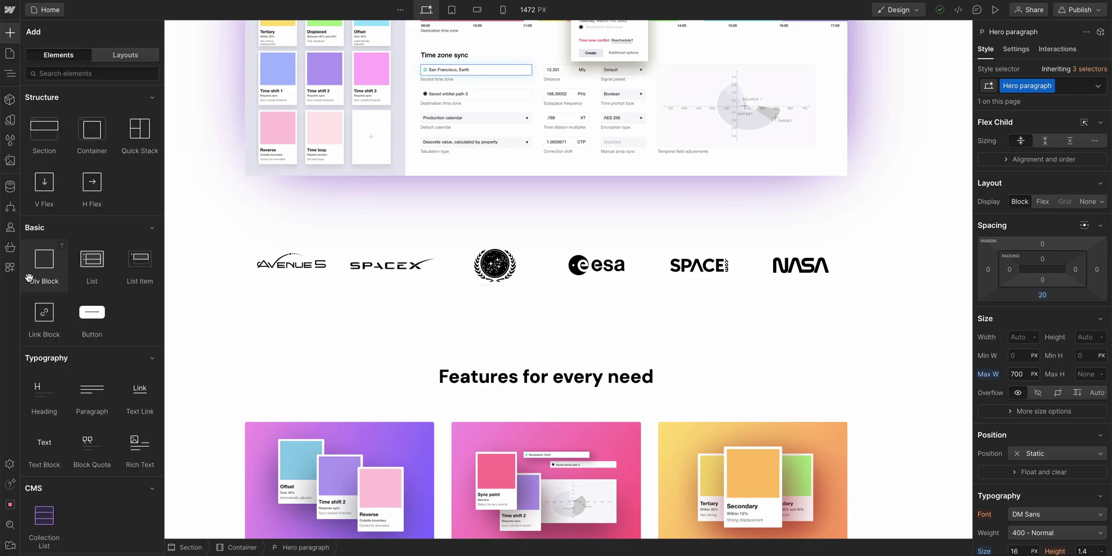
{"action": "left_click_drag", "start_coordinate": [48, 453], "coordinate": [79, 294]}
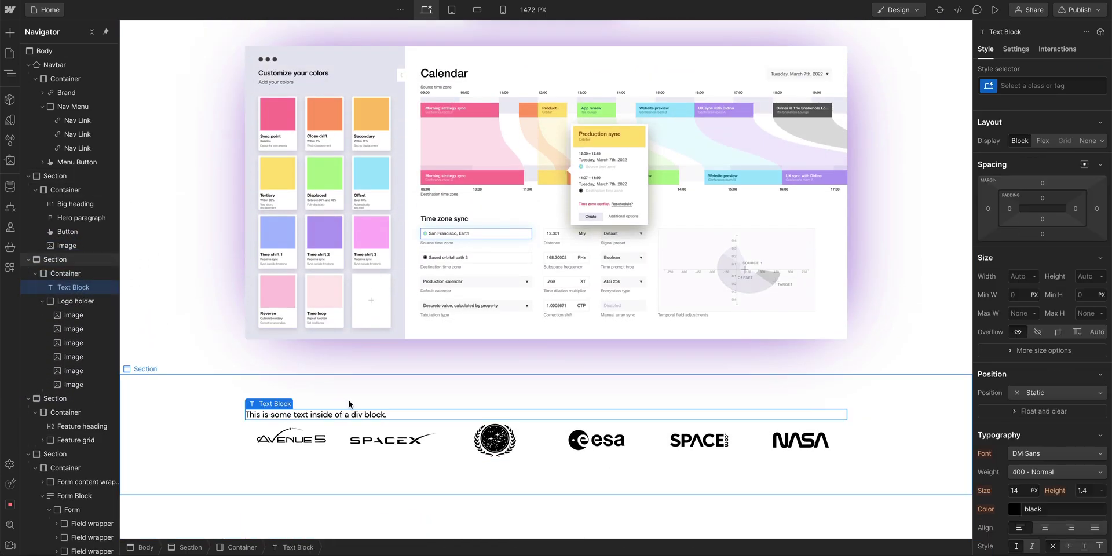
{"action": "double_click", "coordinate": [380, 415]}
{"action": "type", "text": "Trusted by"}
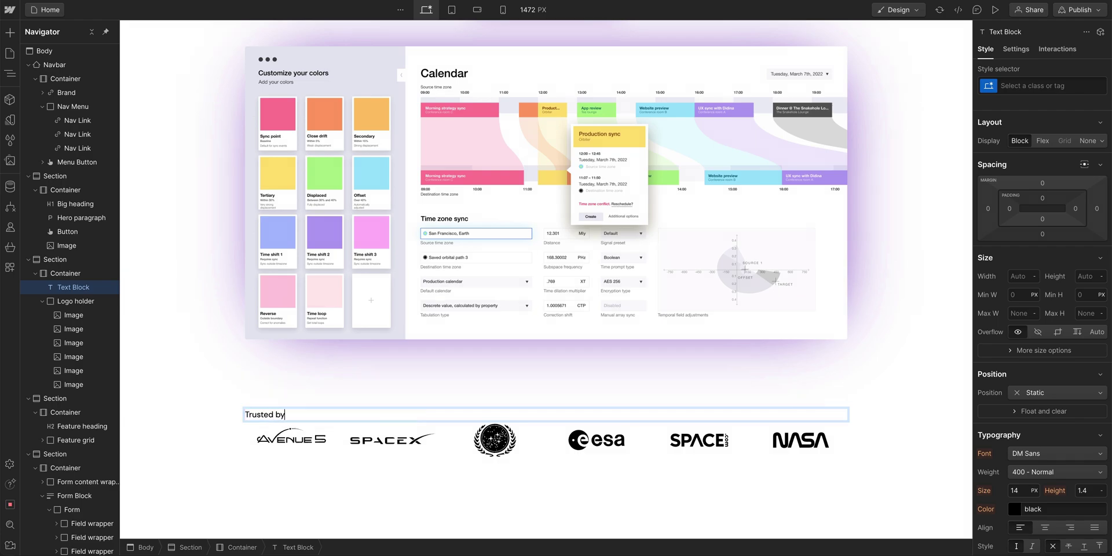
{"action": "key", "text": "Escape"}
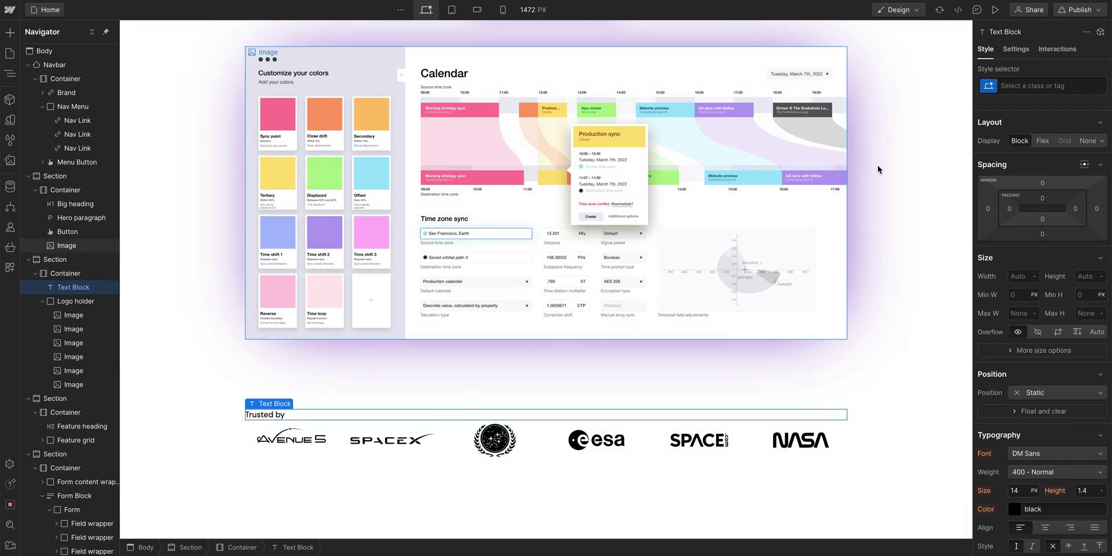
- Give the text a 'Trusted' class, about 20 px and centred over the logos
{"action": "left_click", "coordinate": [1013, 86]}
{"action": "type", "text": "Trusted"}
{"action": "key", "text": "Return"}
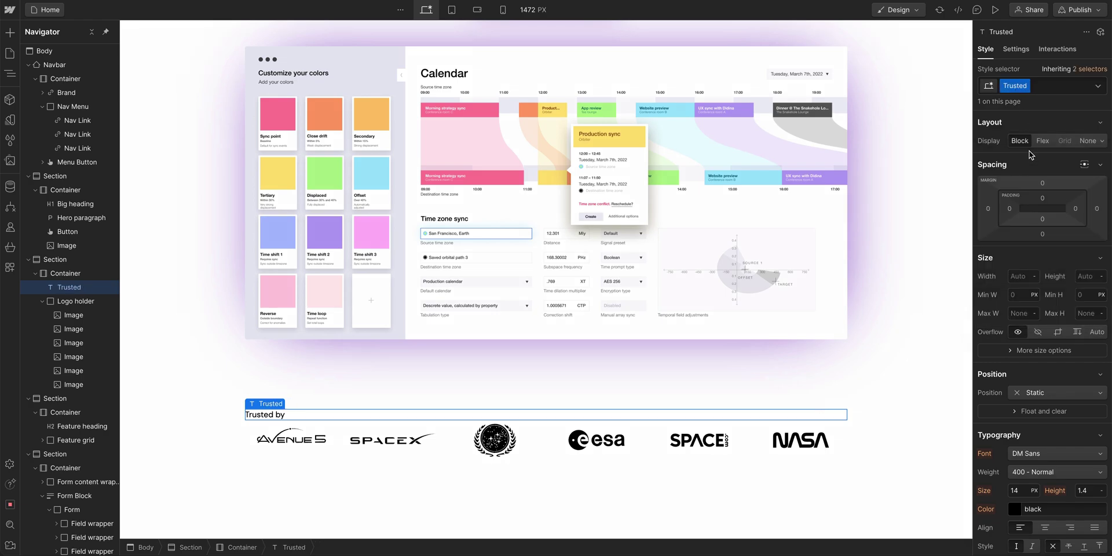
{"action": "scroll", "coordinate": [1030, 154], "scroll_direction": "down", "scroll_amount": 2}
{"action": "left_click", "coordinate": [1019, 430]}
{"action": "left_click_drag", "start_coordinate": [1019, 430], "coordinate": [1022, 429]}
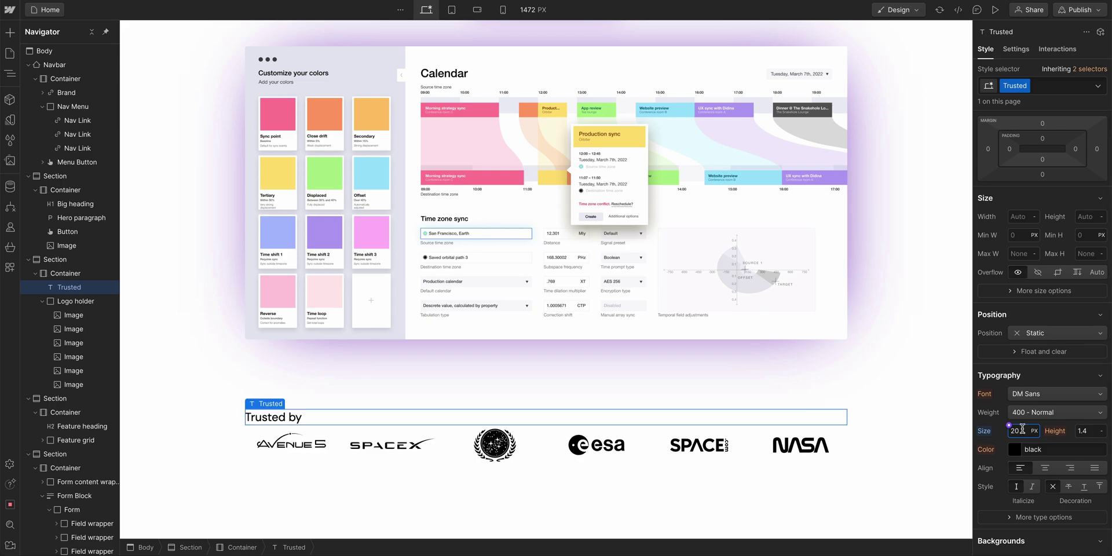
{"action": "left_click", "coordinate": [1046, 469]}
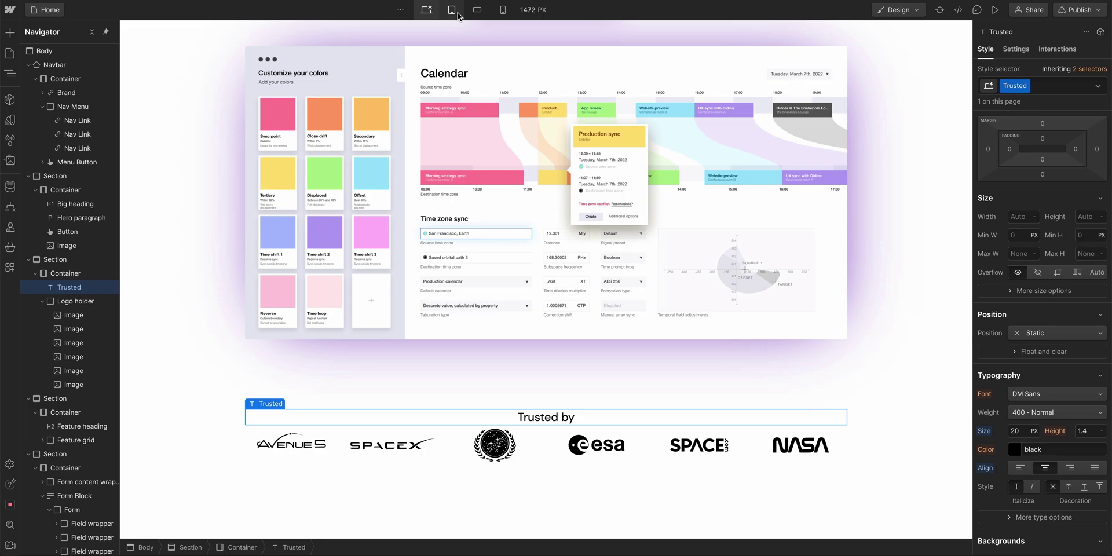
- Shrink Trusted by to 16 px on mobile landscape, checking the 966, 636 and 375 px widths
{"action": "left_click", "coordinate": [453, 10]}
{"action": "left_click_drag", "start_coordinate": [772, 276], "coordinate": [828, 273]}
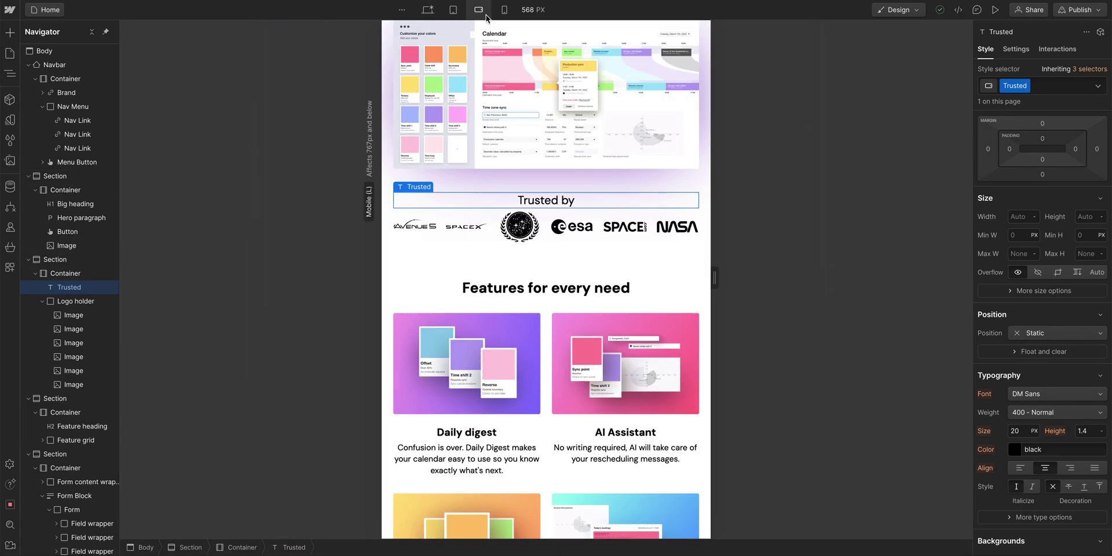
{"action": "left_click", "coordinate": [478, 10]}
{"action": "left_click_drag", "start_coordinate": [1015, 433], "coordinate": [1007, 434]}
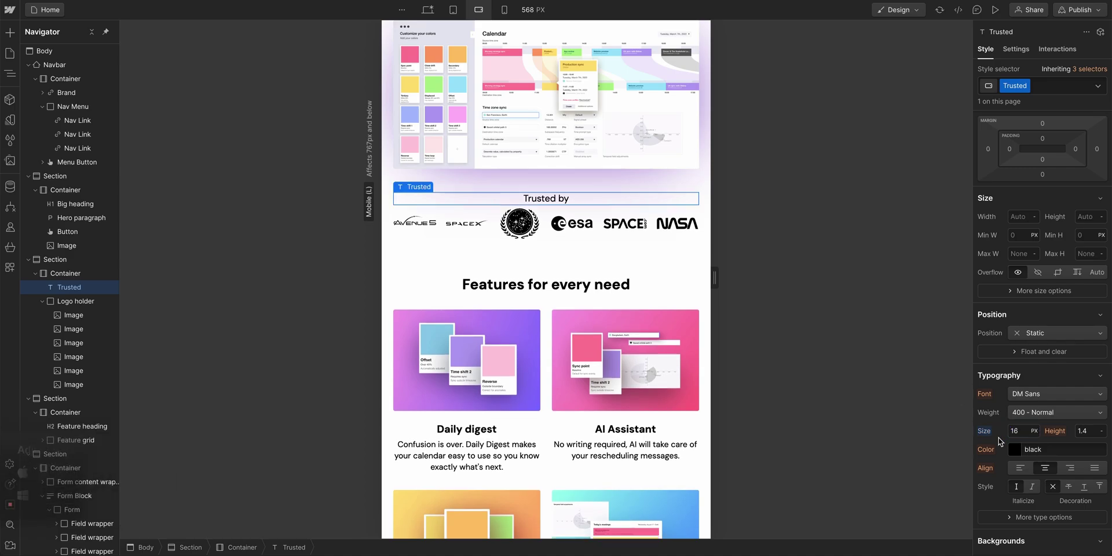
{"action": "left_click_drag", "start_coordinate": [715, 278], "coordinate": [734, 280]}
{"action": "left_click", "coordinate": [505, 10]}
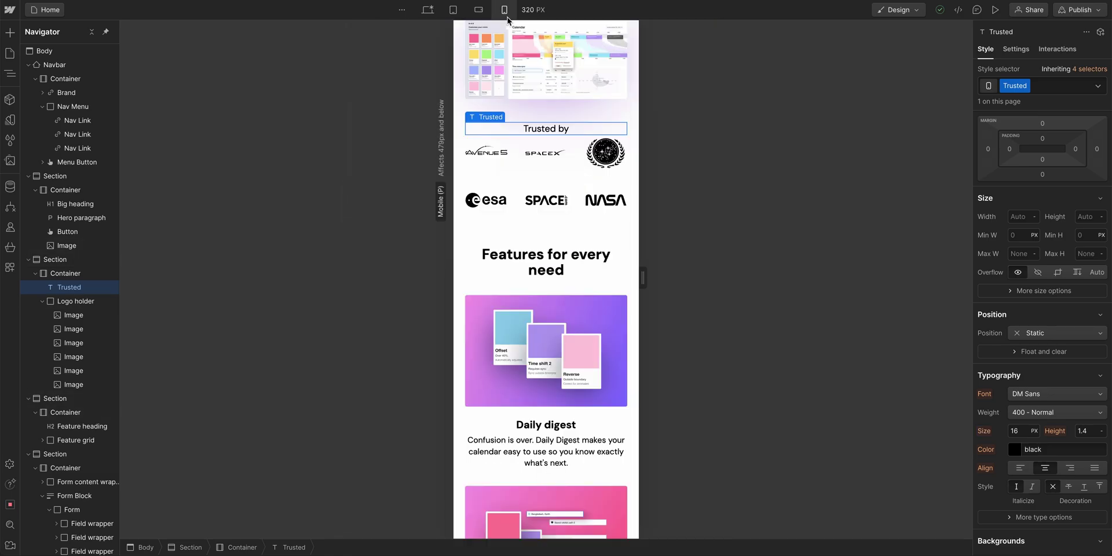
{"action": "left_click_drag", "start_coordinate": [637, 273], "coordinate": [658, 278]}
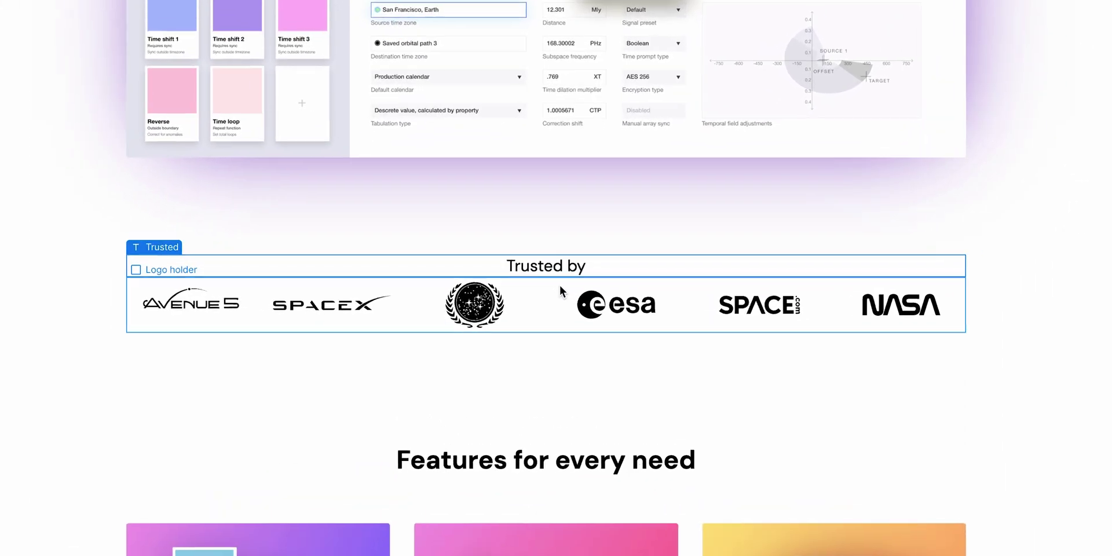
- Reorder the Logo holder images: SPACE.com first, emblem second, esa shifted right, NASA last
{"action": "left_click", "coordinate": [561, 279]}
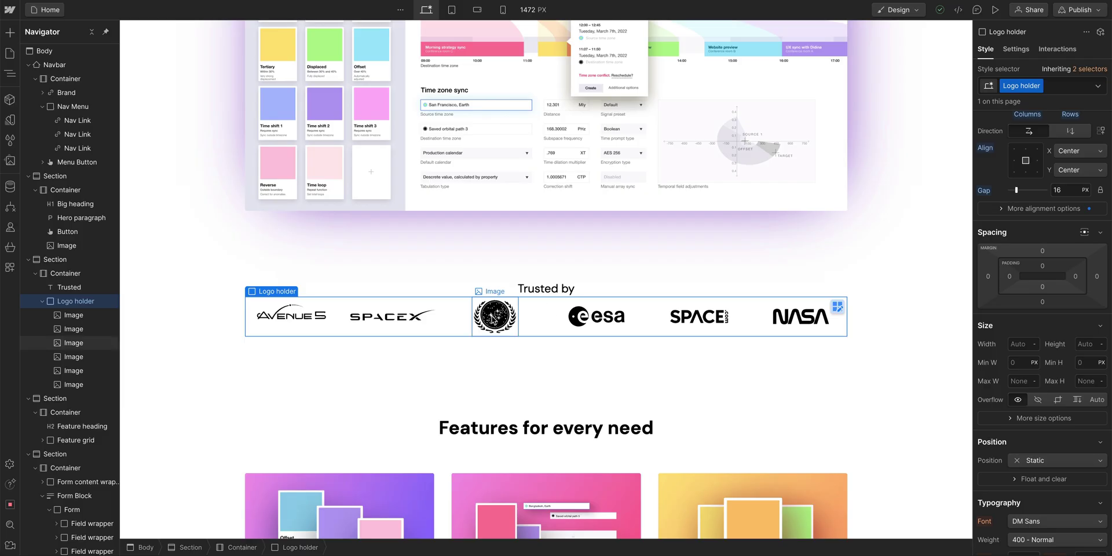
{"action": "left_click", "coordinate": [73, 342]}
{"action": "left_click_drag", "start_coordinate": [489, 317], "coordinate": [394, 317]}
{"action": "left_click", "coordinate": [604, 317]}
{"action": "left_click_drag", "start_coordinate": [604, 318], "coordinate": [692, 318]}
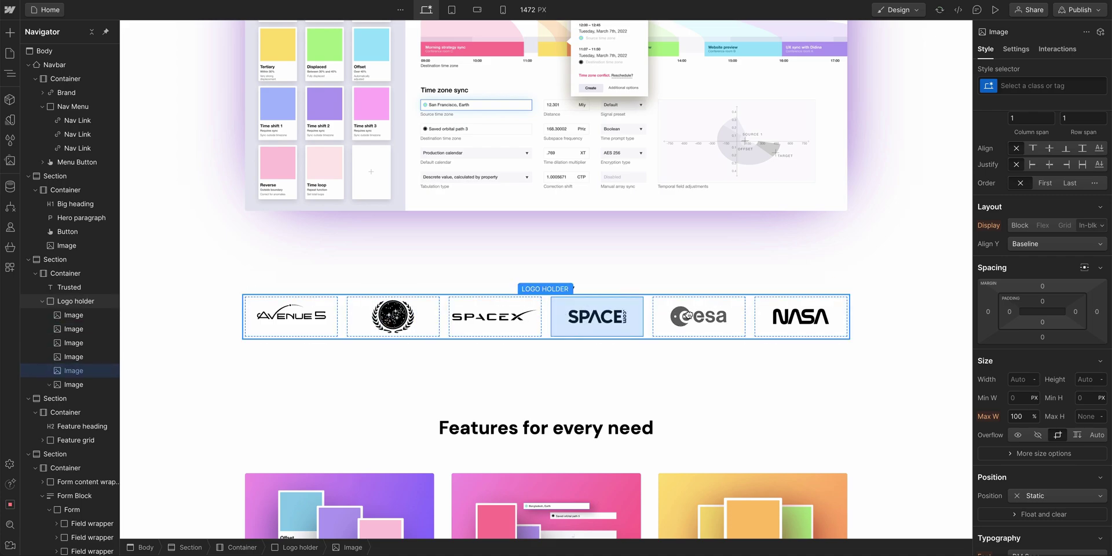
{"action": "left_click", "coordinate": [494, 317]}
{"action": "left_click", "coordinate": [577, 320]}
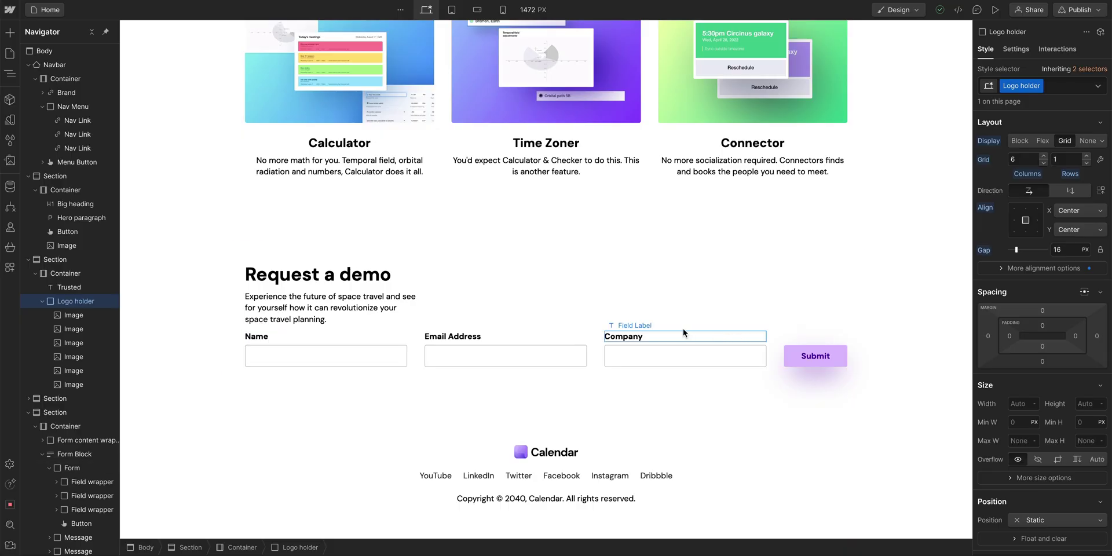
- Switch the Request a demo Form Block's State between Success and Error to preview both messages
{"action": "left_click", "coordinate": [91, 37]}
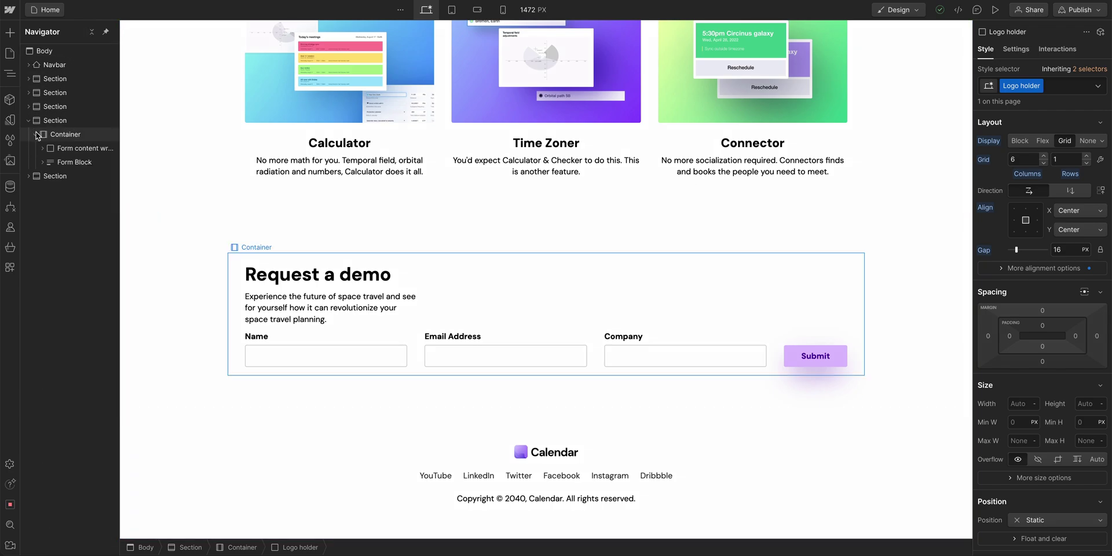
{"action": "left_click", "coordinate": [58, 162]}
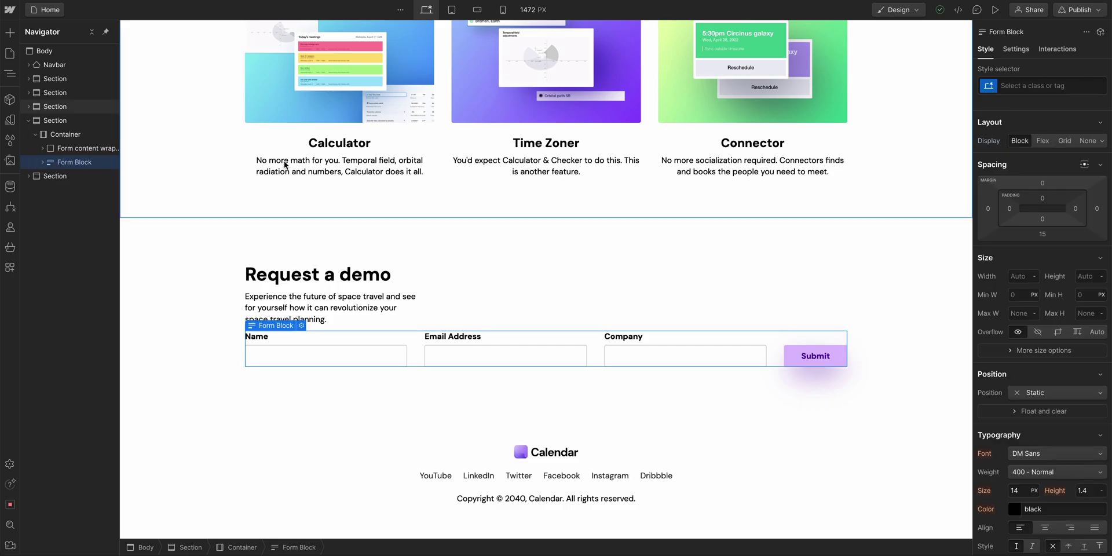
{"action": "left_click", "coordinate": [1017, 51]}
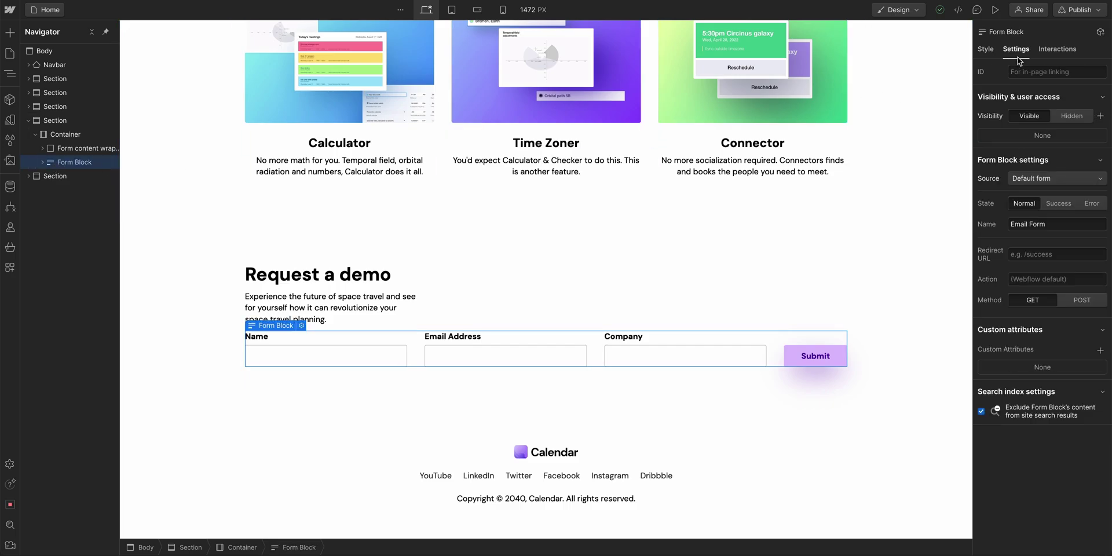
{"action": "left_click", "coordinate": [1058, 203]}
{"action": "left_click", "coordinate": [1092, 206]}
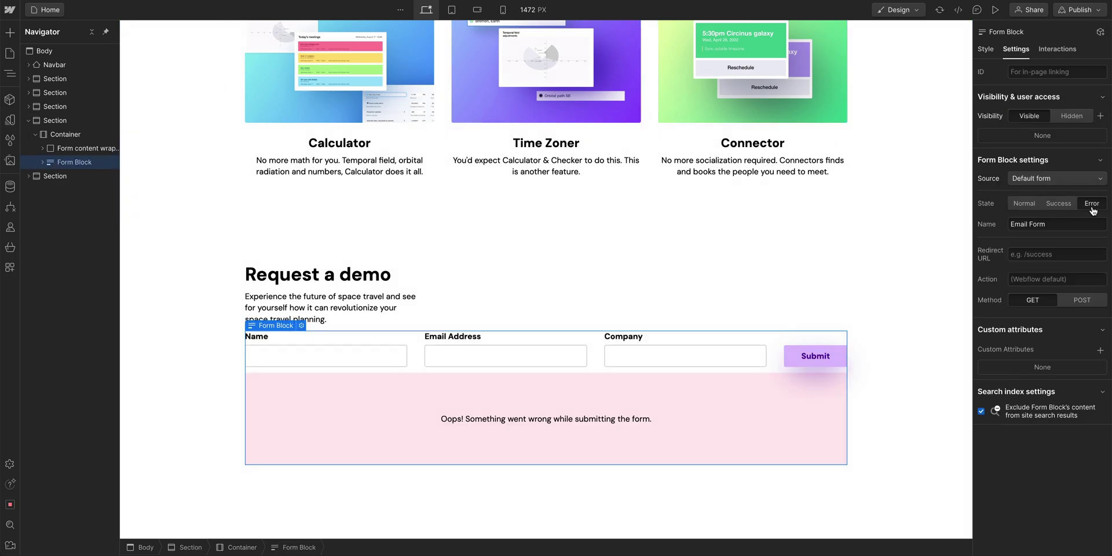
{"action": "left_click", "coordinate": [1060, 204]}
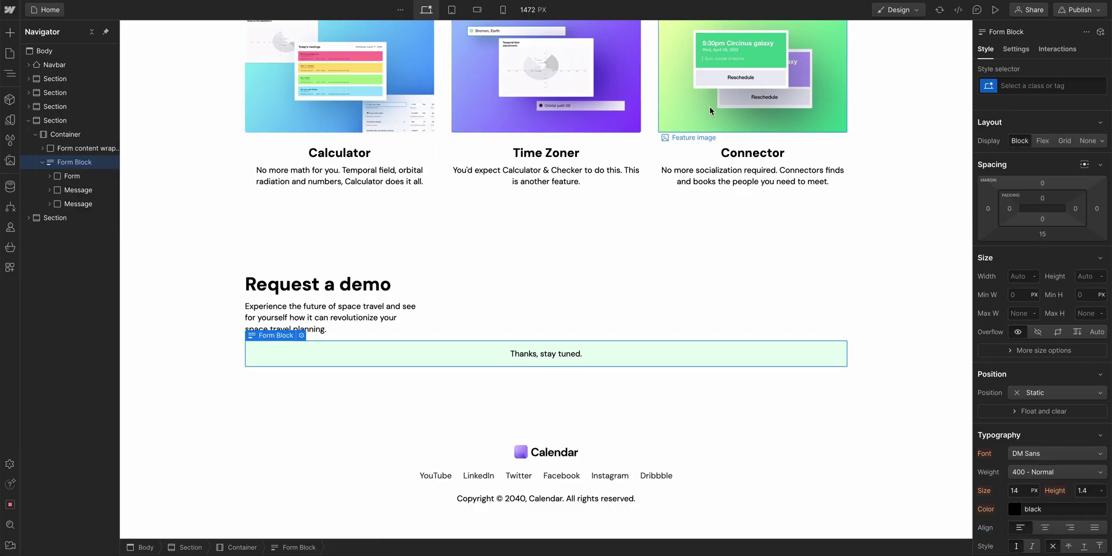
{"action": "left_click", "coordinate": [1016, 50]}
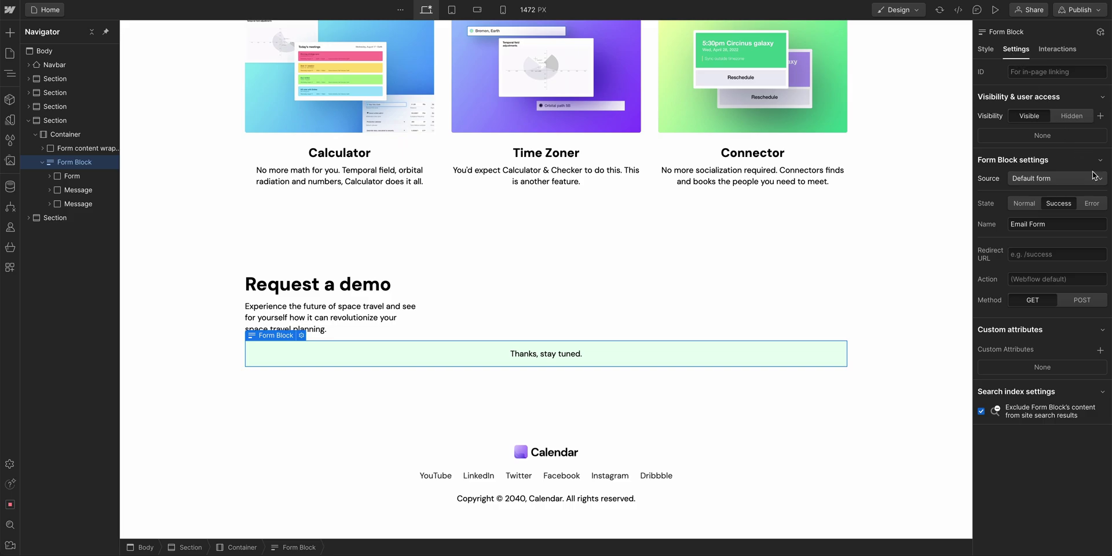
{"action": "left_click", "coordinate": [1098, 206]}
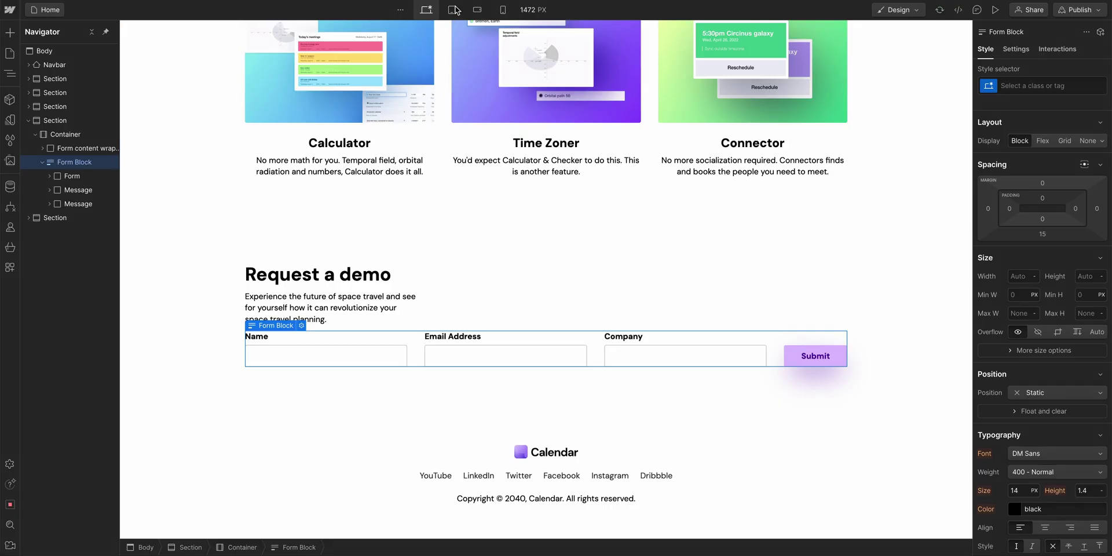
- At tablet width, step the Logo holder grid down from 6 to 3 columns
{"action": "left_click", "coordinate": [455, 9]}
{"action": "scroll", "coordinate": [464, 71], "scroll_direction": "up", "scroll_amount": 10}
{"action": "scroll", "coordinate": [467, 101], "scroll_direction": "up", "scroll_amount": 1}
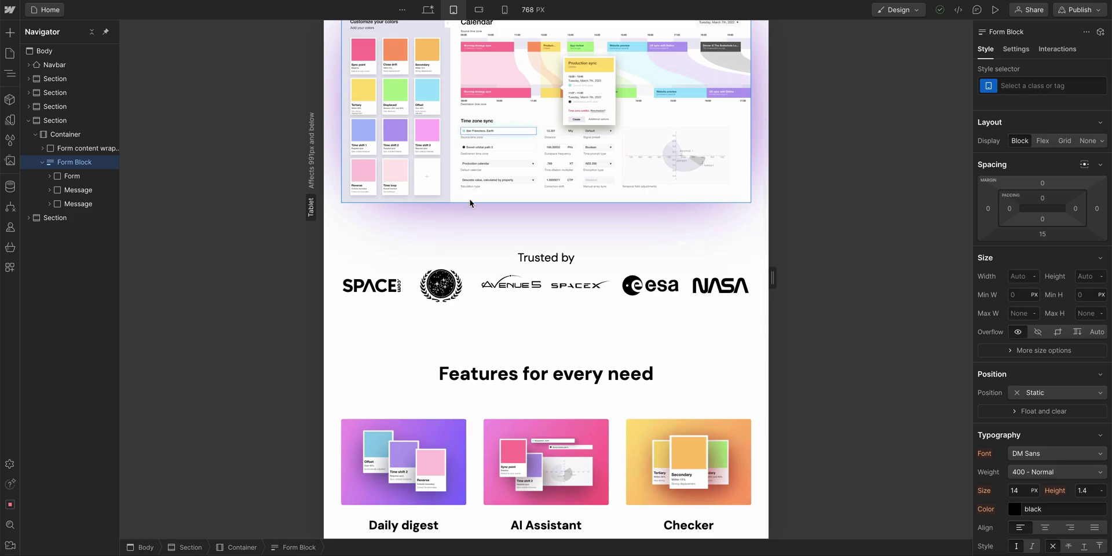
{"action": "left_click", "coordinate": [471, 282]}
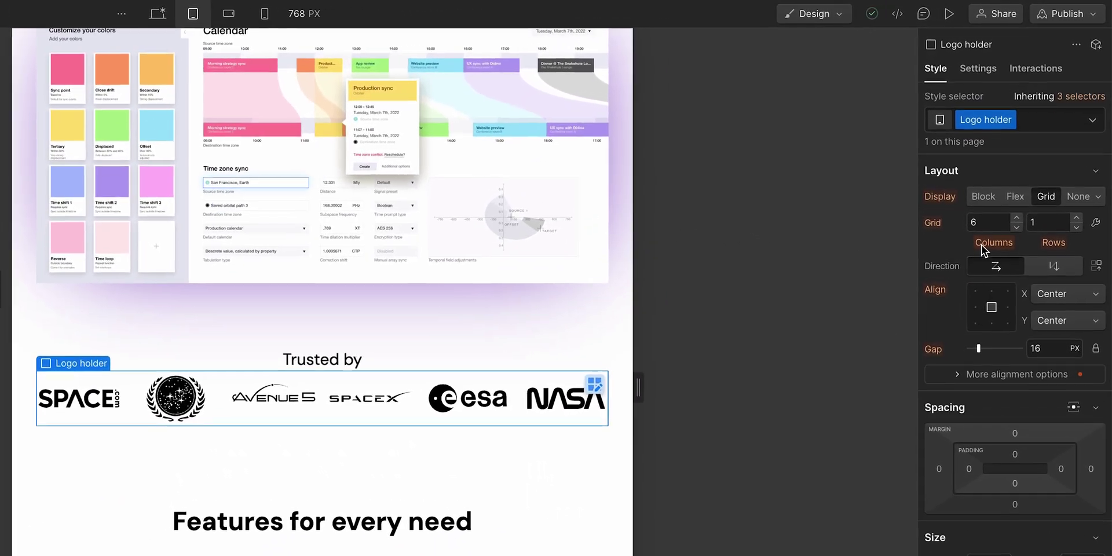
{"action": "left_click", "coordinate": [1017, 227]}
{"action": "left_click", "coordinate": [1017, 227]}
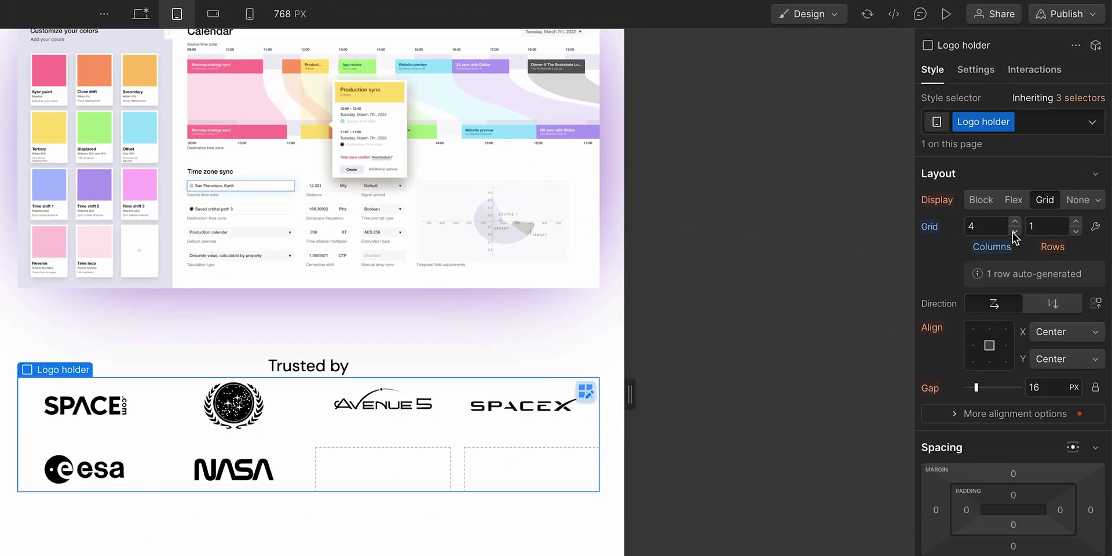
{"action": "left_click", "coordinate": [1015, 232]}
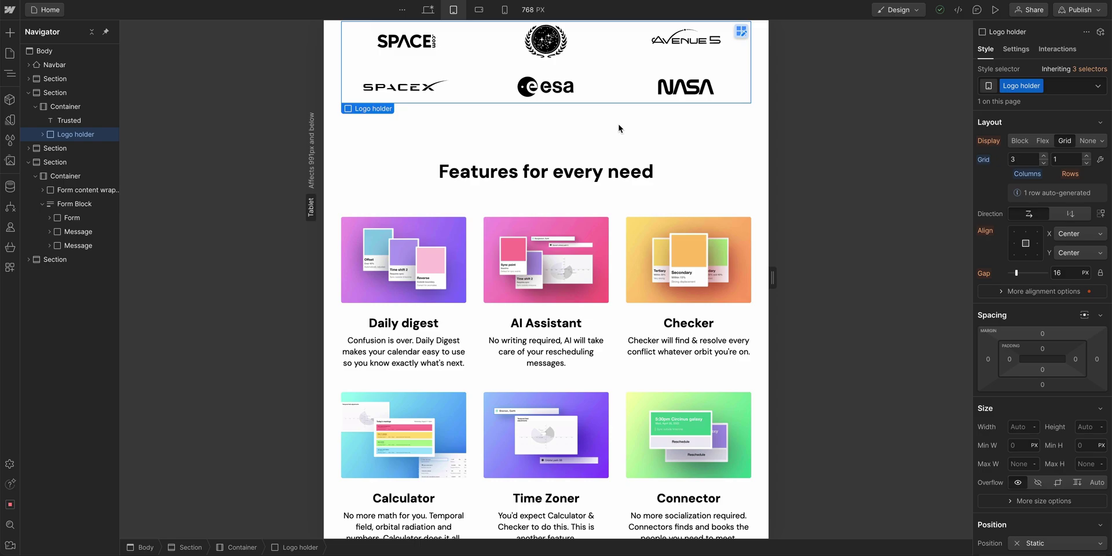
- Narrow the Feature grid gap from 30 px to 10 px at tablet width
{"action": "scroll", "coordinate": [618, 124], "scroll_direction": "down", "scroll_amount": 6}
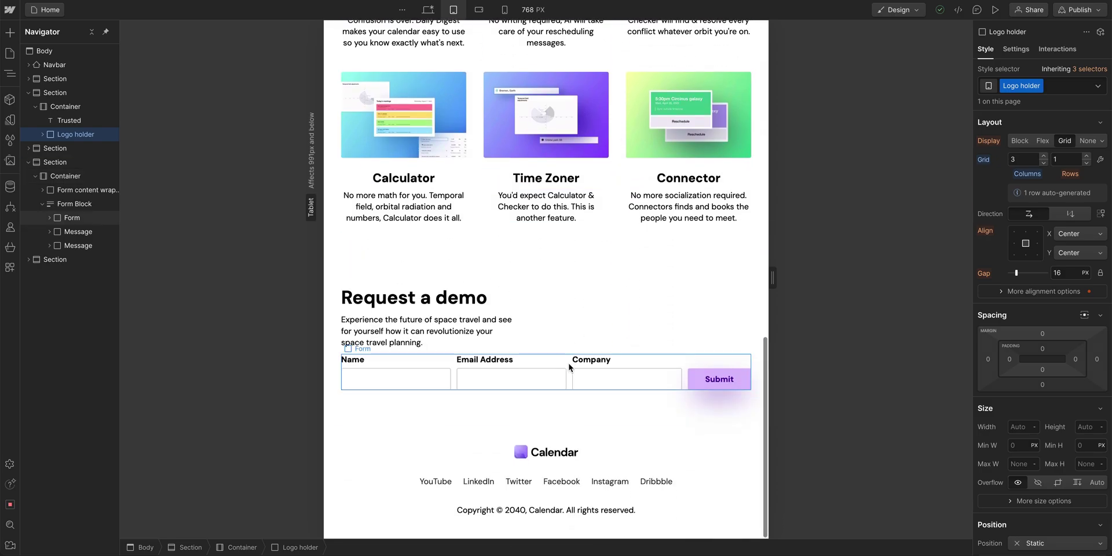
{"action": "left_click", "coordinate": [567, 384]}
{"action": "scroll", "coordinate": [566, 383], "scroll_direction": "up", "scroll_amount": 4}
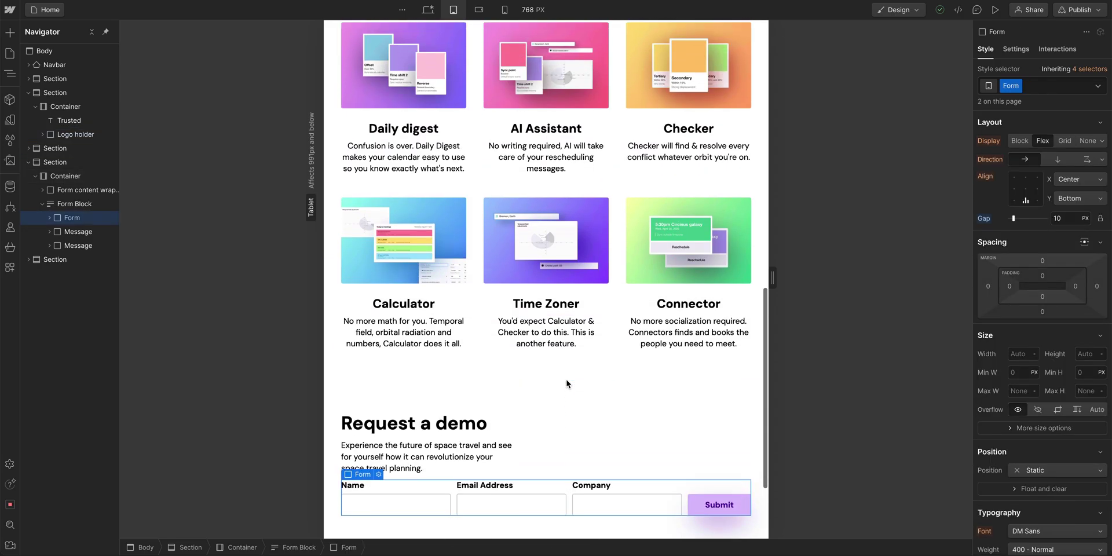
{"action": "left_click", "coordinate": [620, 258]}
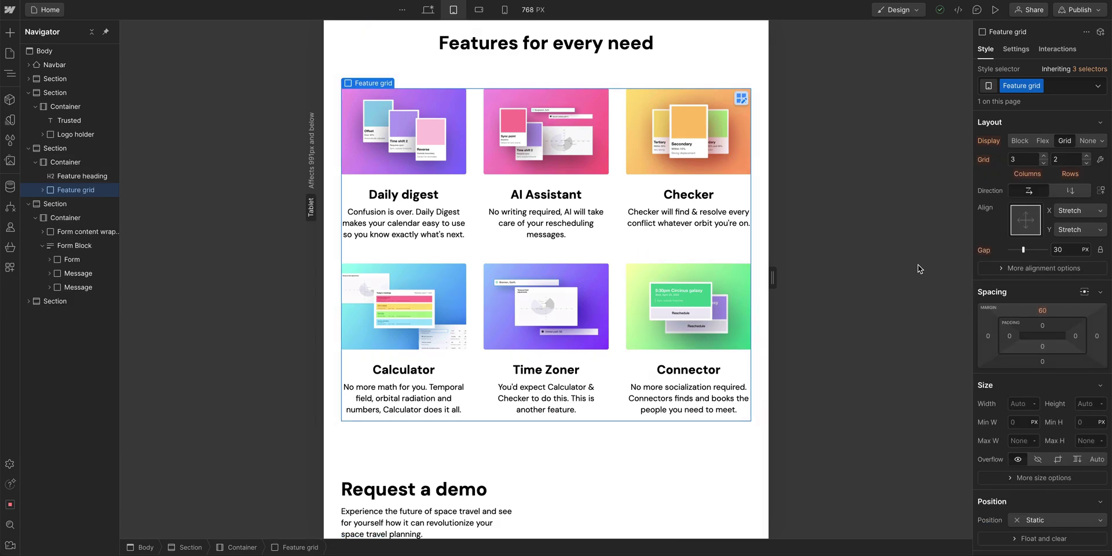
{"action": "left_click_drag", "start_coordinate": [1030, 253], "coordinate": [1014, 250]}
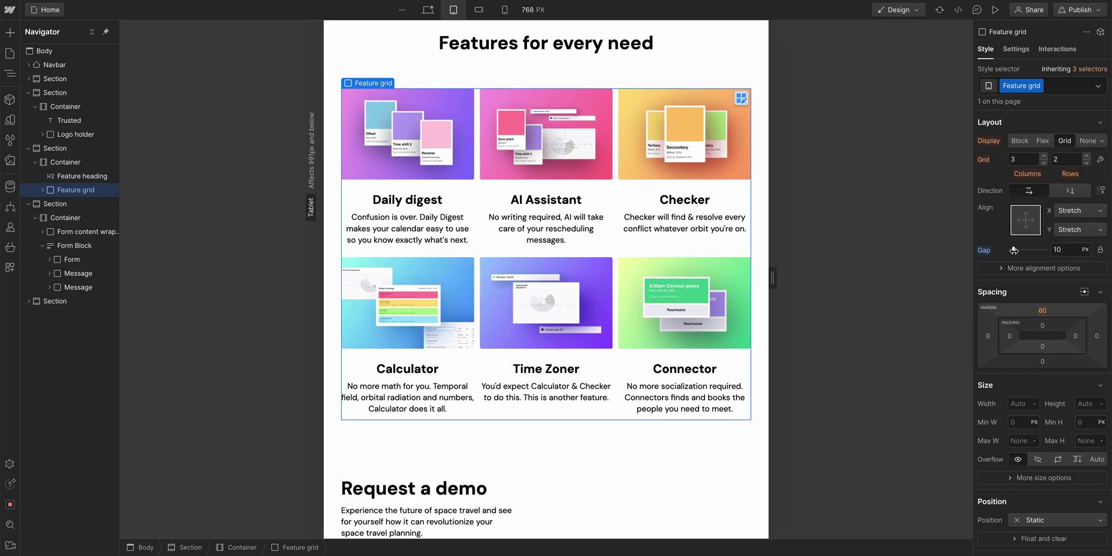
{"action": "key", "text": "Escape"}
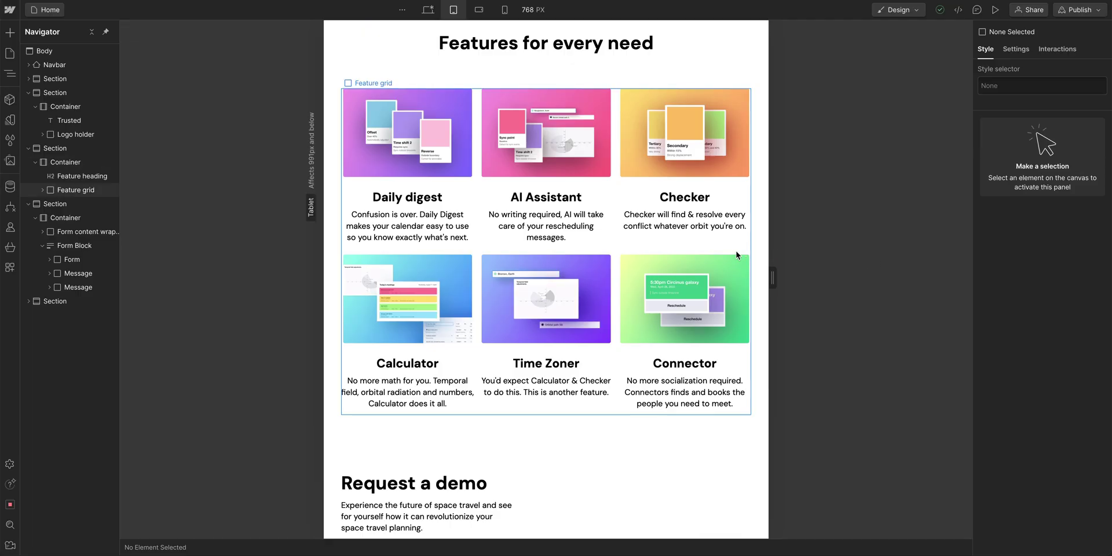
- On desktop, set the Calendar navbar logo's top margin to 15 px
{"action": "scroll", "coordinate": [737, 256], "scroll_direction": "up", "scroll_amount": 10}
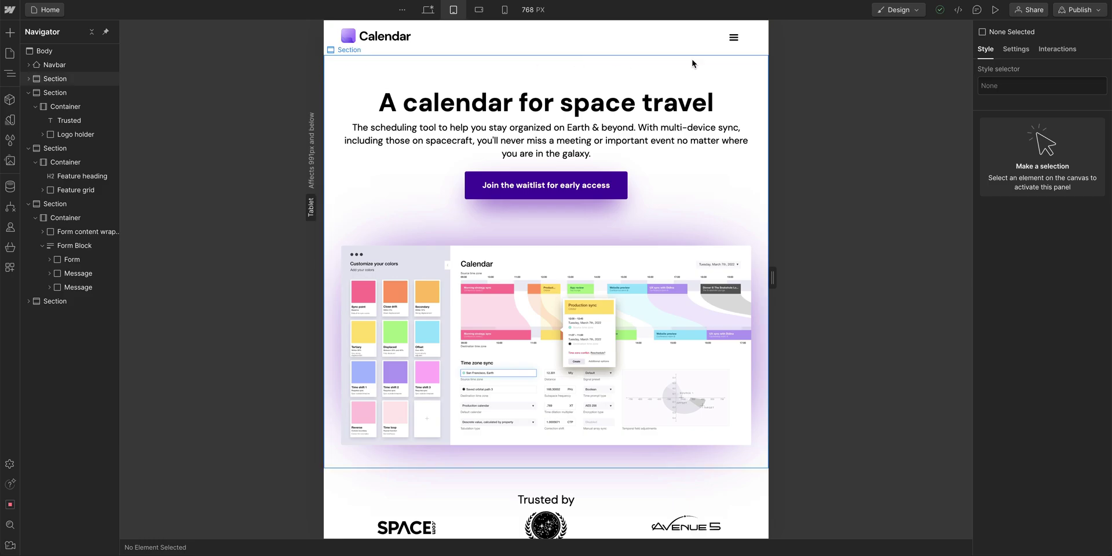
{"action": "left_click", "coordinate": [428, 9]}
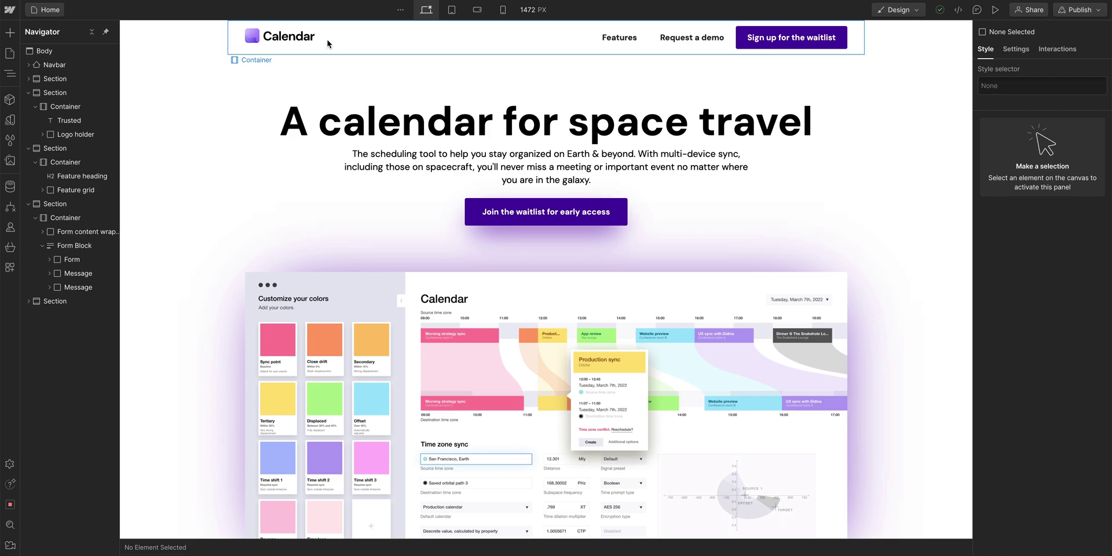
{"action": "left_click", "coordinate": [306, 38]}
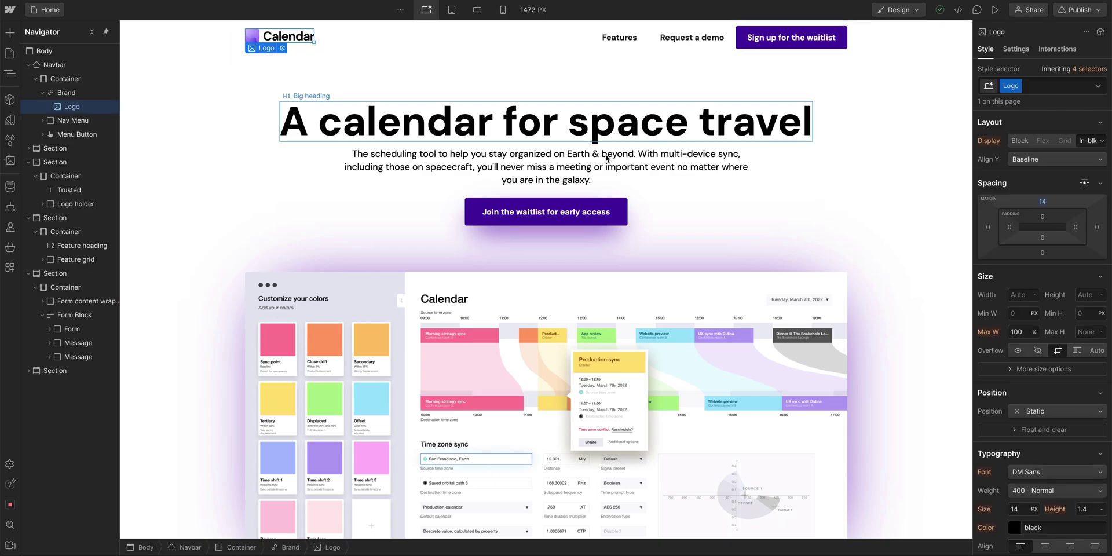
{"action": "left_click", "coordinate": [1042, 203]}
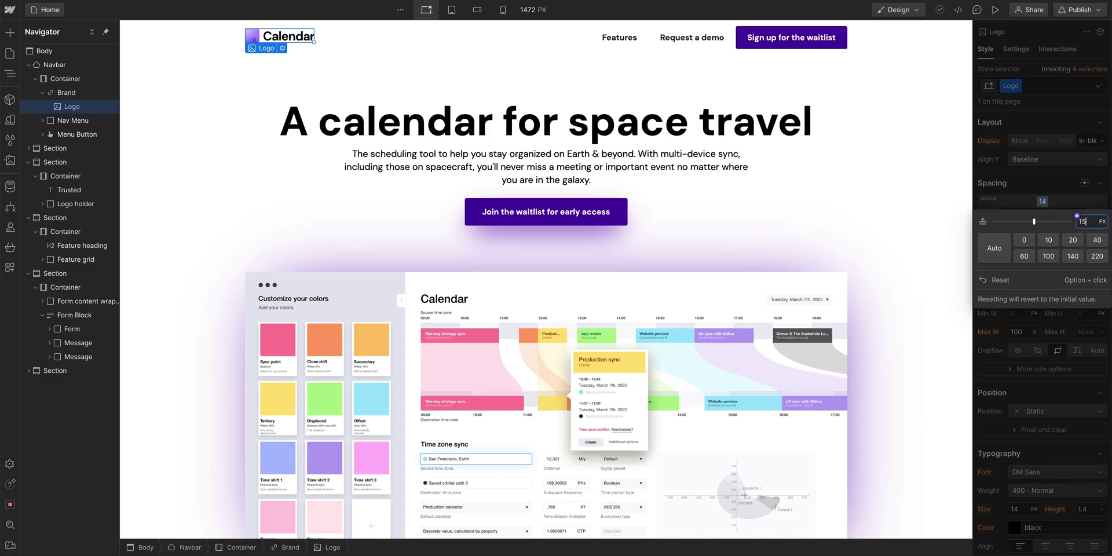
{"action": "key", "text": "Return"}
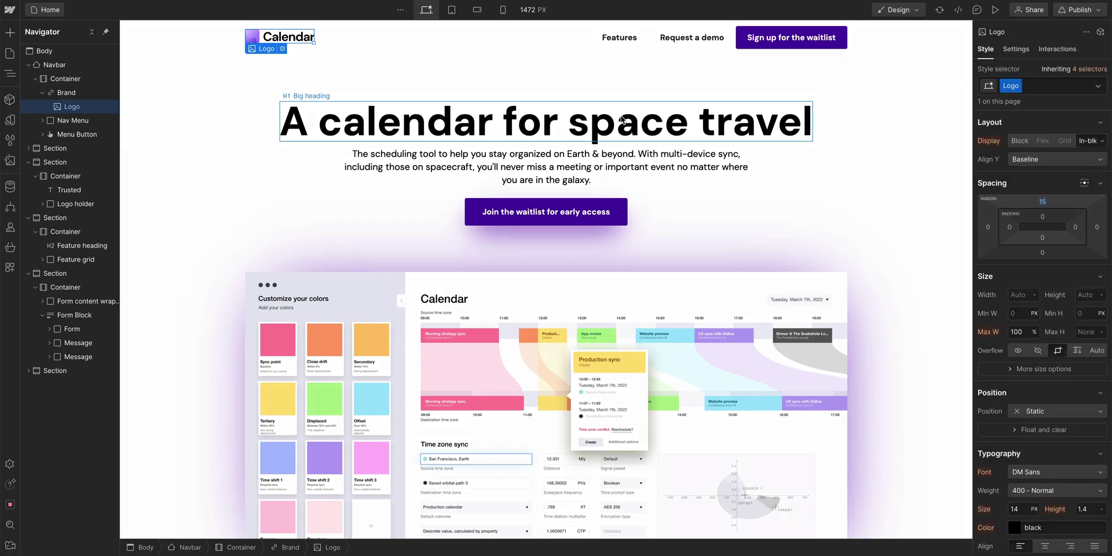
- At tablet width, set the navbar Menu Button's right margin to -20 px
{"action": "left_click", "coordinate": [451, 10]}
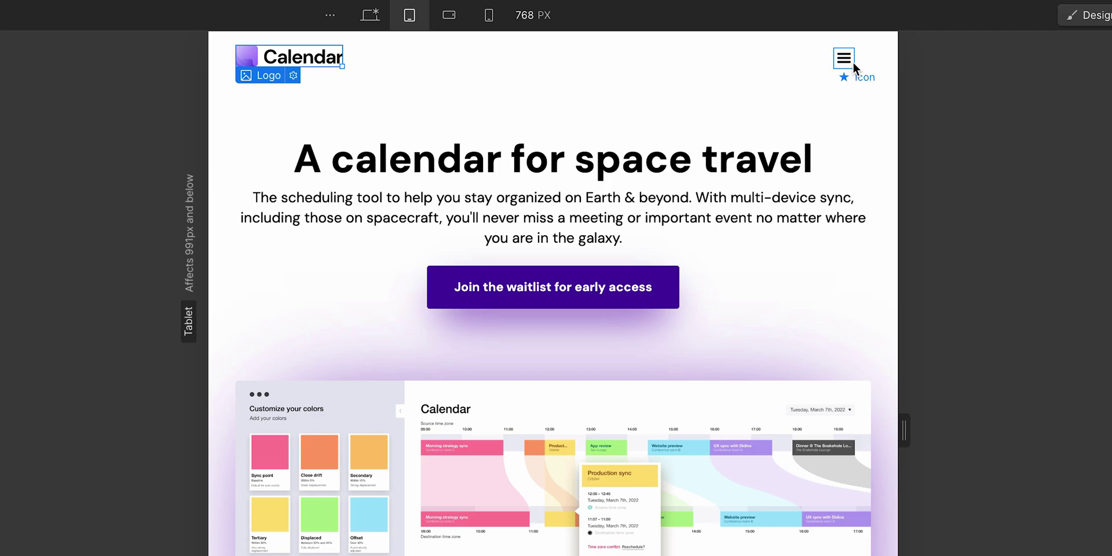
{"action": "key", "text": "Escape"}
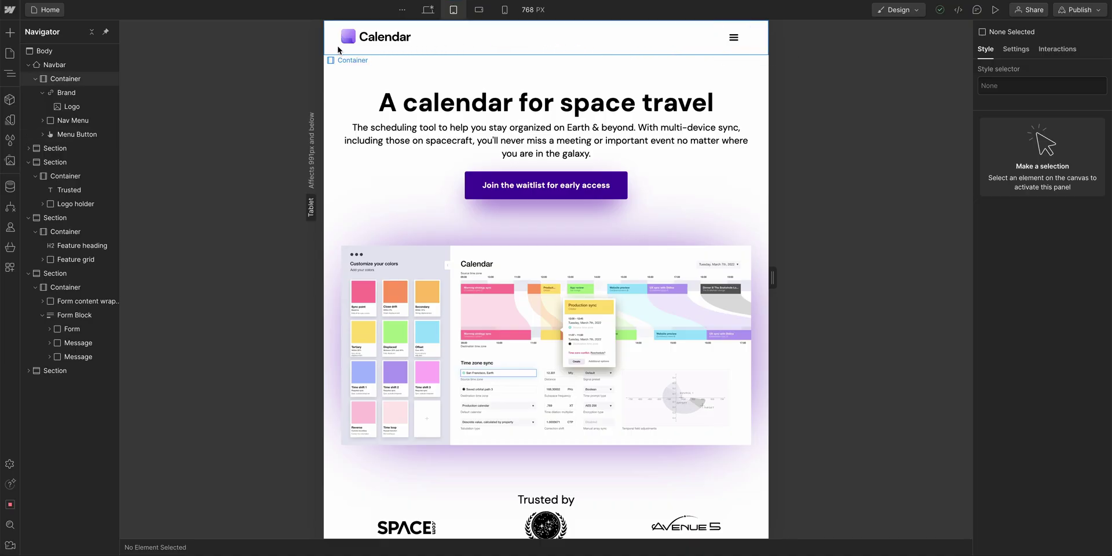
{"action": "left_click", "coordinate": [334, 47]}
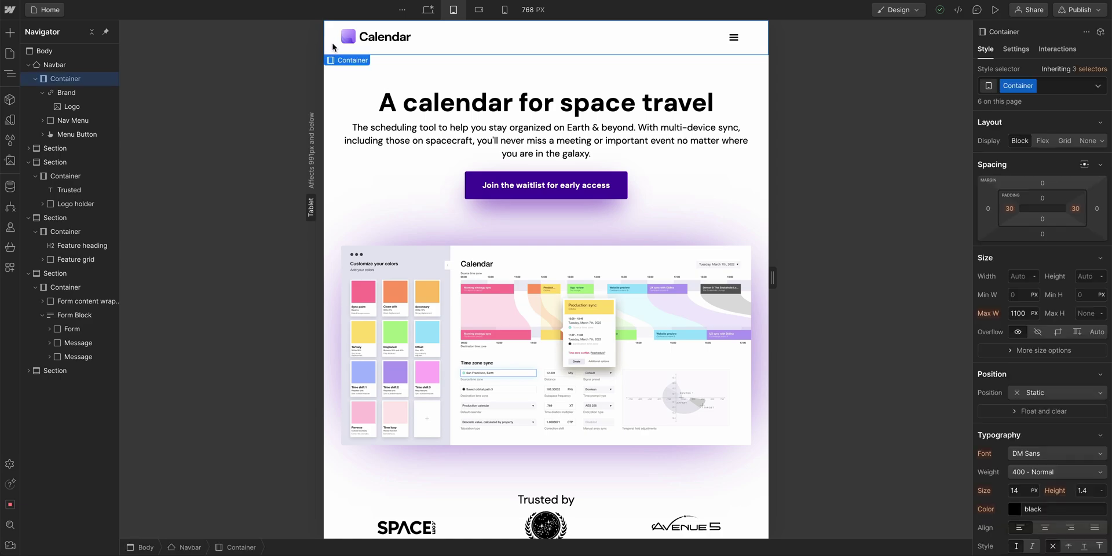
{"action": "left_click", "coordinate": [743, 47]}
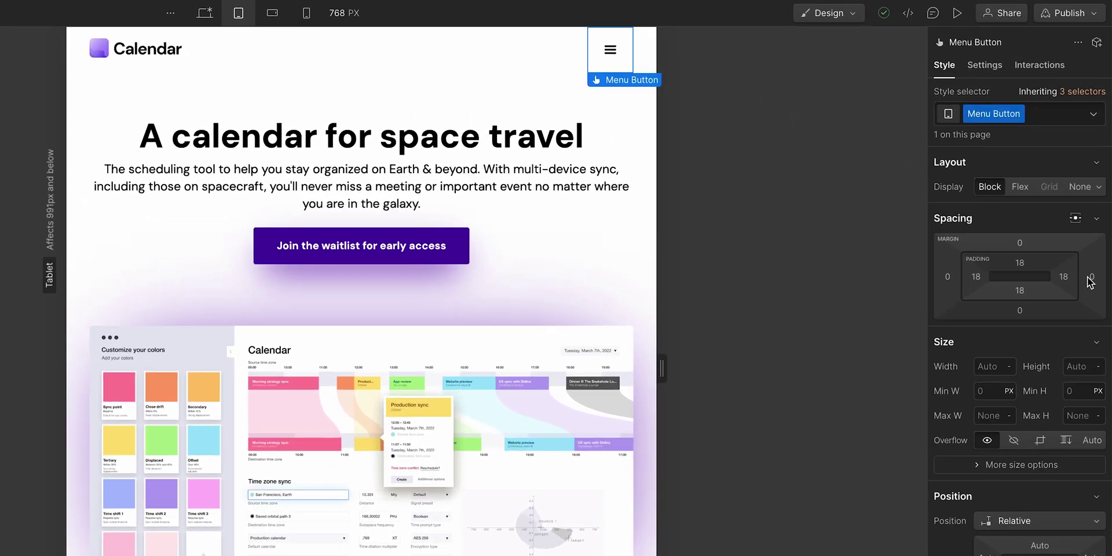
{"action": "left_click_drag", "start_coordinate": [1096, 208], "coordinate": [1099, 210]}
{"action": "left_click_drag", "start_coordinate": [1095, 294], "coordinate": [1074, 300]}
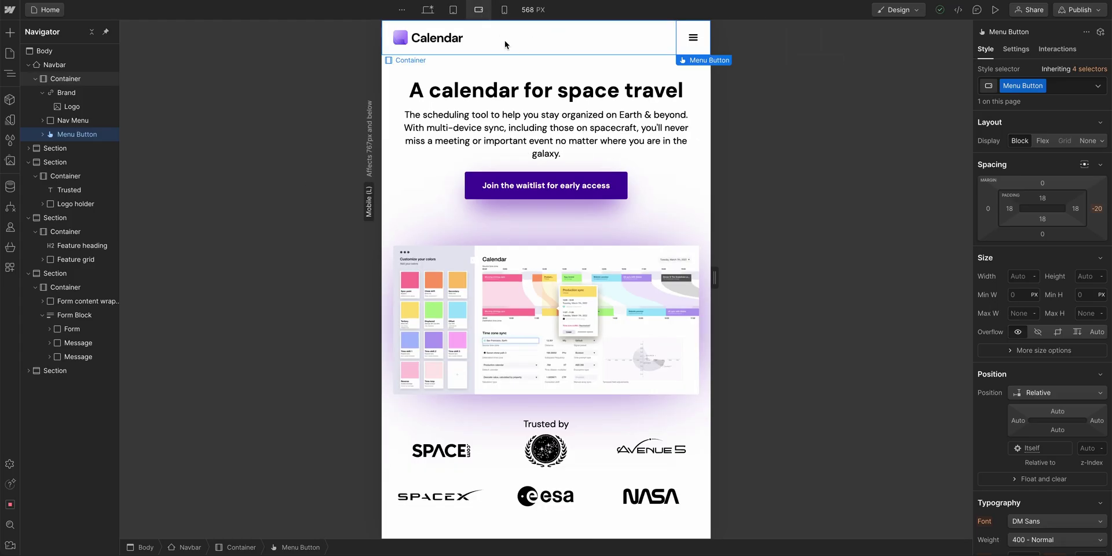
- Set the form Submit button's top margin to 22 px on mobile landscape
{"action": "scroll", "coordinate": [511, 56], "scroll_direction": "down", "scroll_amount": 15}
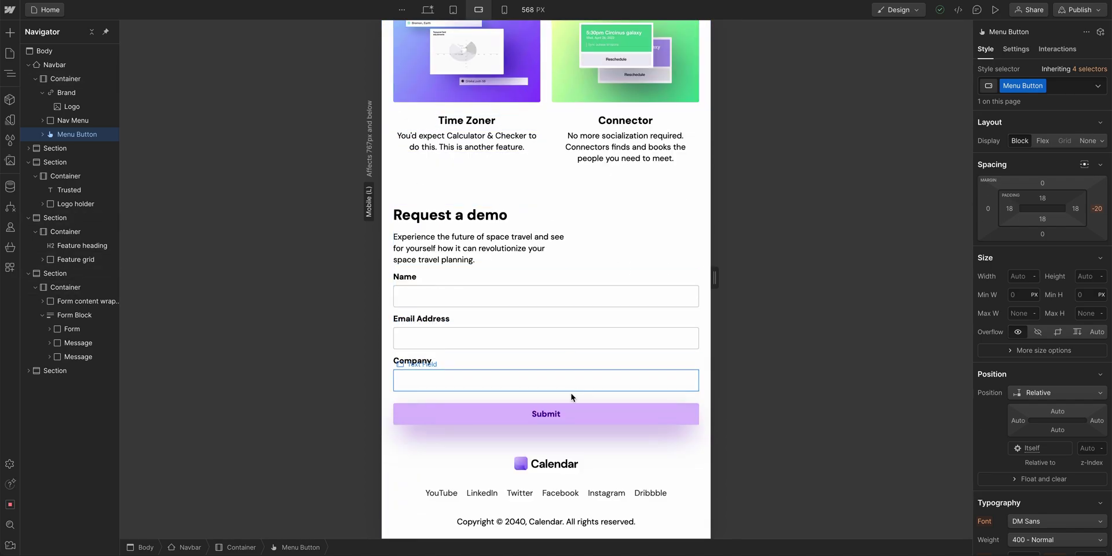
{"action": "left_click", "coordinate": [573, 419]}
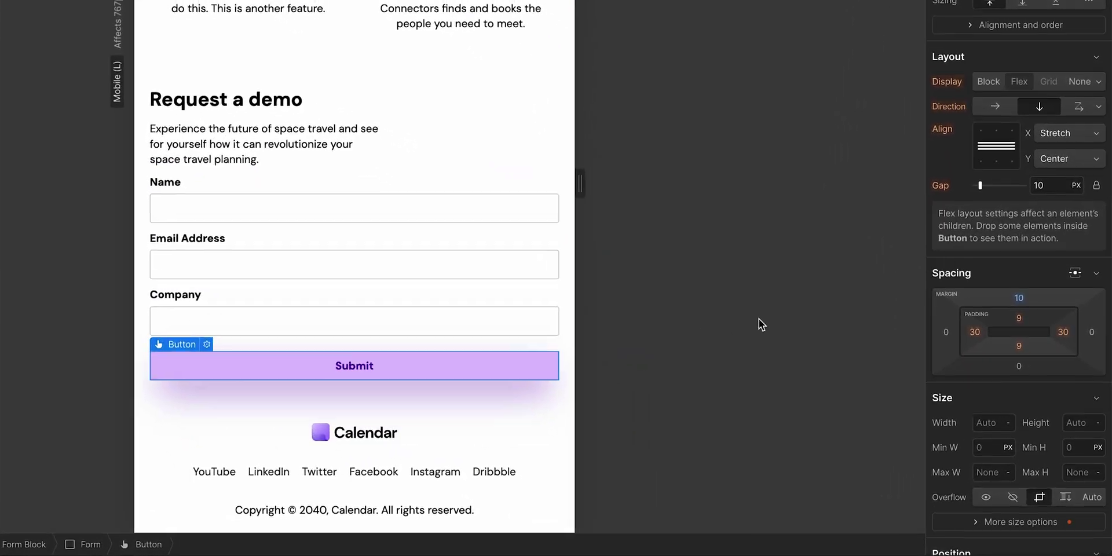
{"action": "left_click_drag", "start_coordinate": [1012, 297], "coordinate": [1010, 276]}
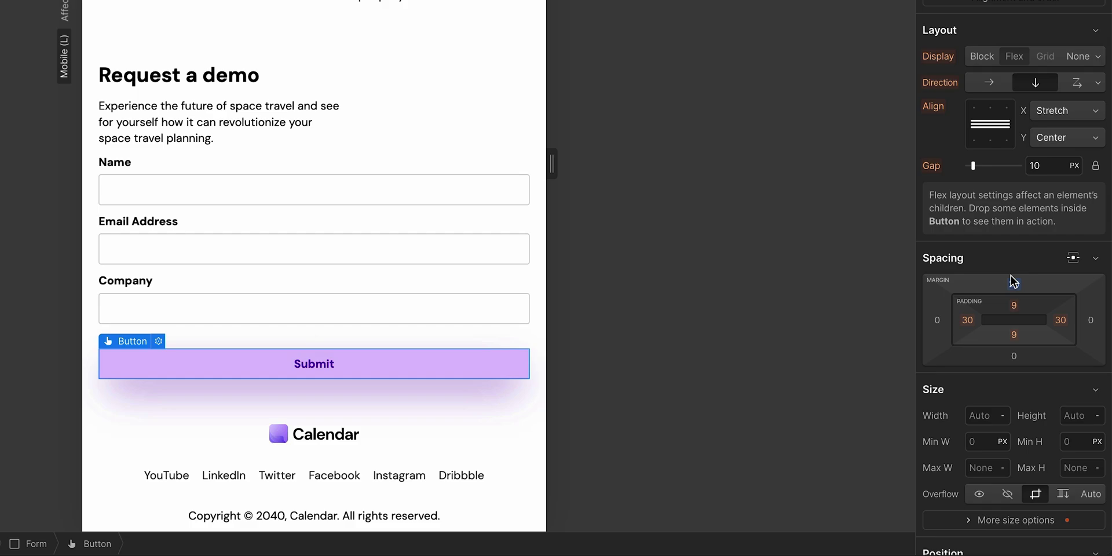
{"action": "left_click", "coordinate": [1016, 285]}
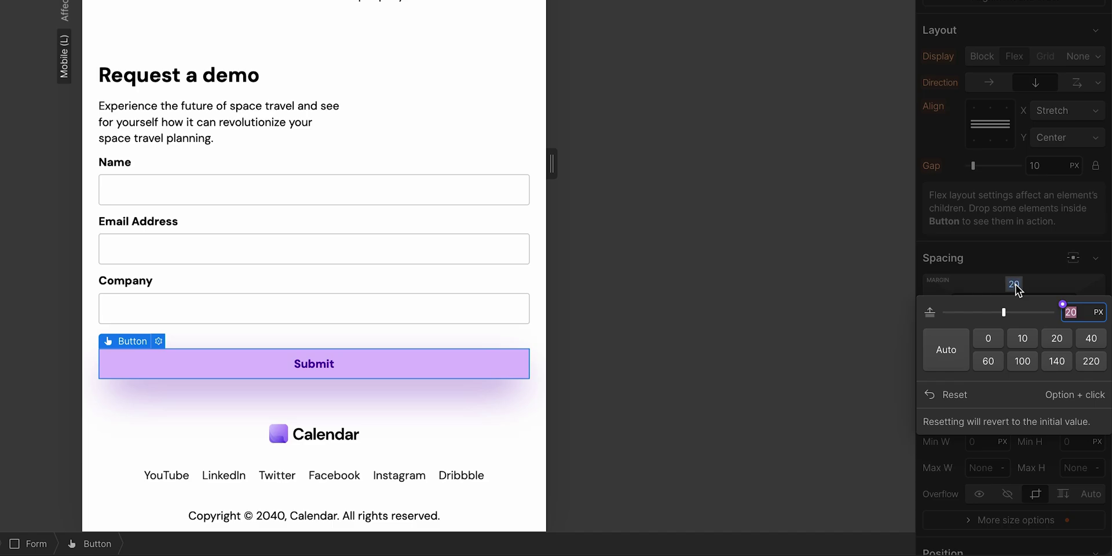
{"action": "type", "text": "22"}
{"action": "key", "text": "Return"}
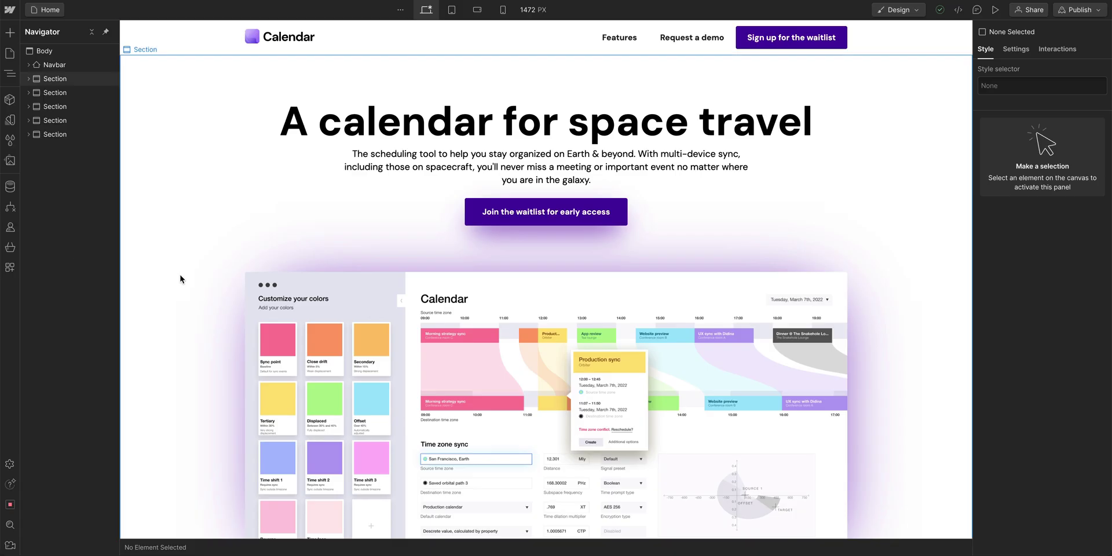
- Give the hero image the custom alt text 'Calendar app interface showing time travel details'
{"action": "left_click", "coordinate": [319, 298]}
{"action": "scroll", "coordinate": [318, 296], "scroll_direction": "down", "scroll_amount": 2}
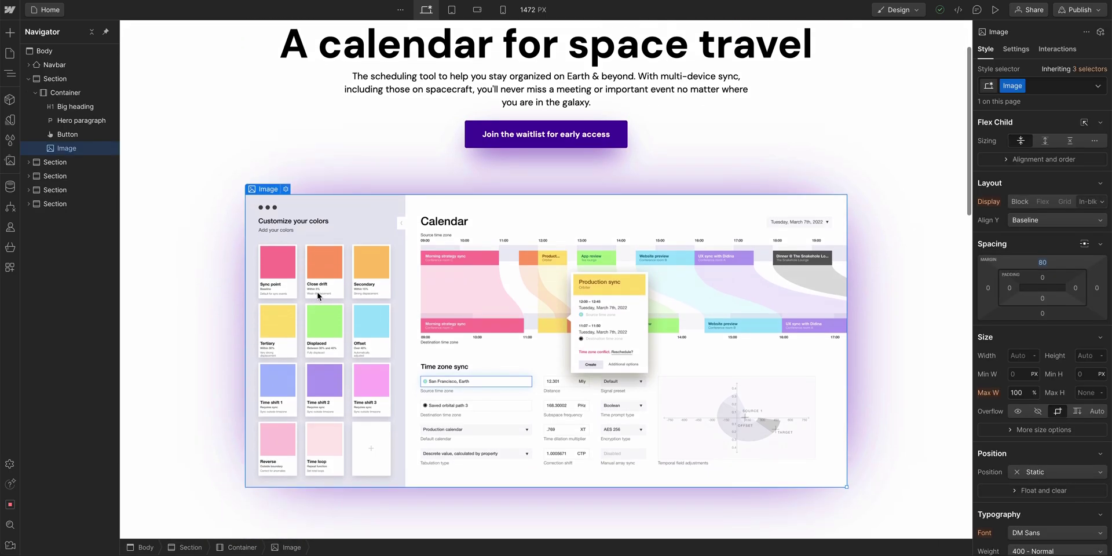
{"action": "left_click", "coordinate": [286, 190]}
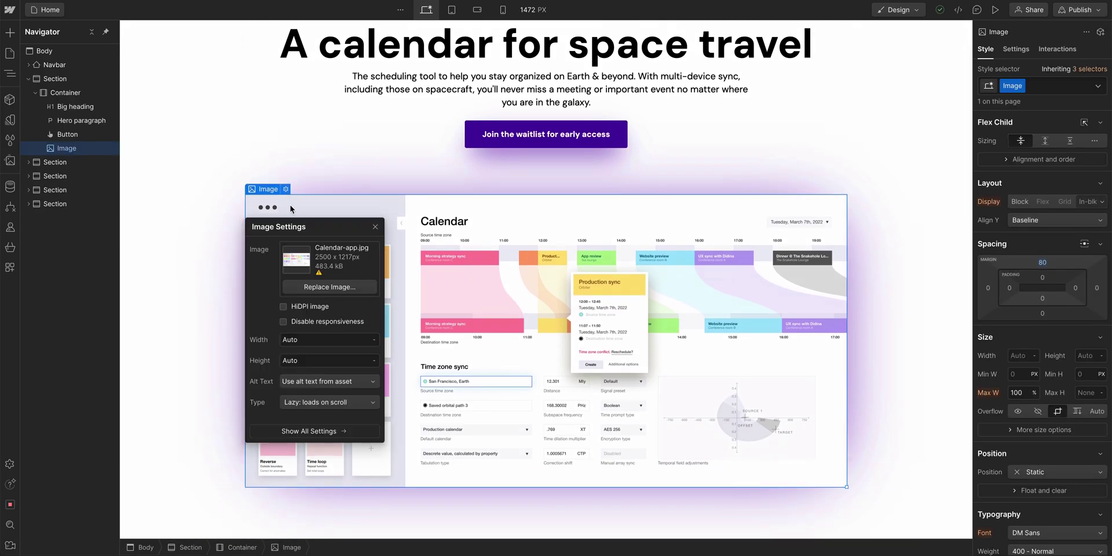
{"action": "left_click_drag", "start_coordinate": [300, 224], "coordinate": [485, 164]}
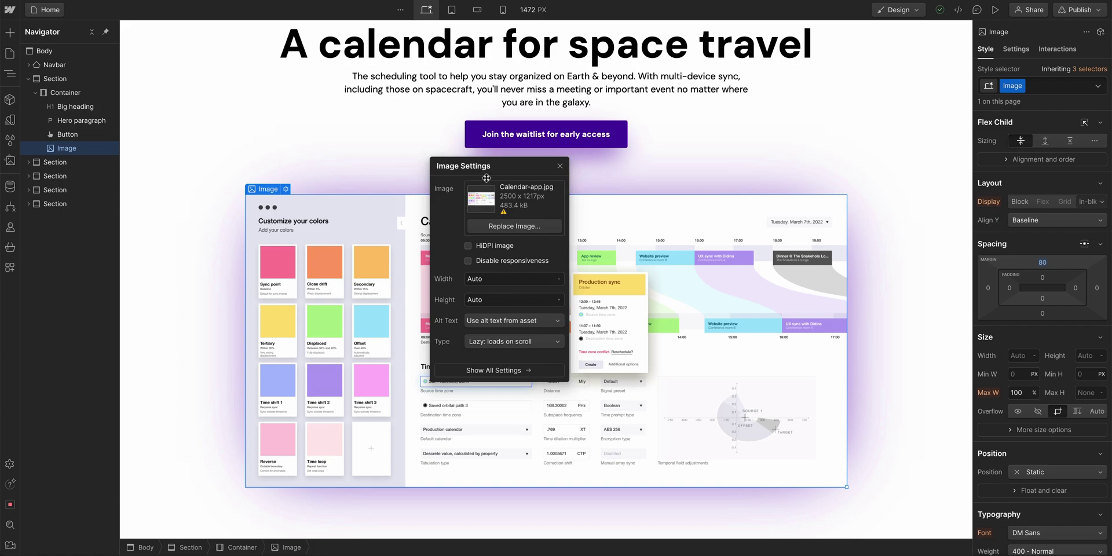
{"action": "left_click", "coordinate": [502, 317]}
{"action": "left_click", "coordinate": [513, 349]}
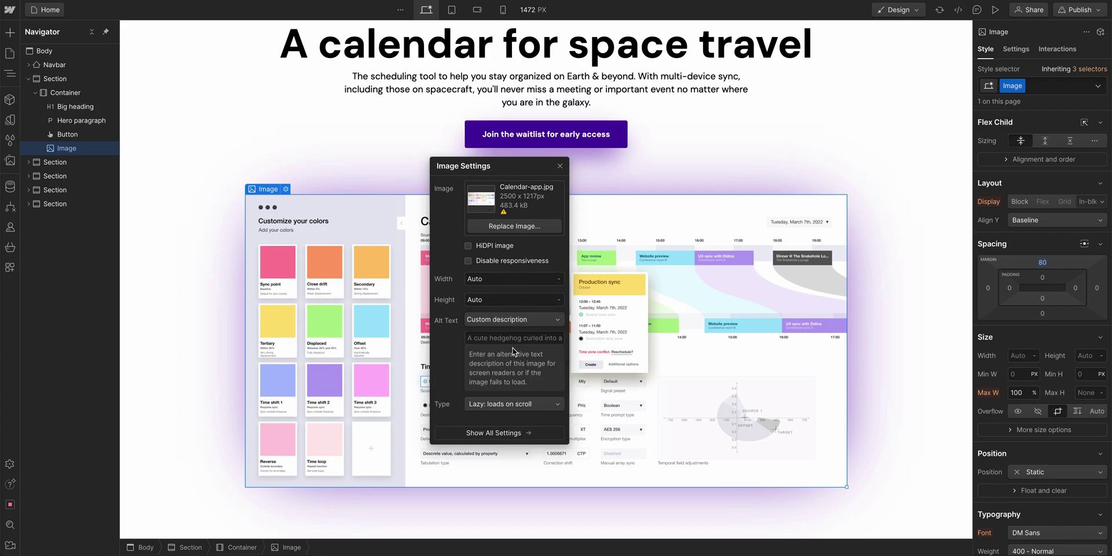
{"action": "type", "text": "Calen"}
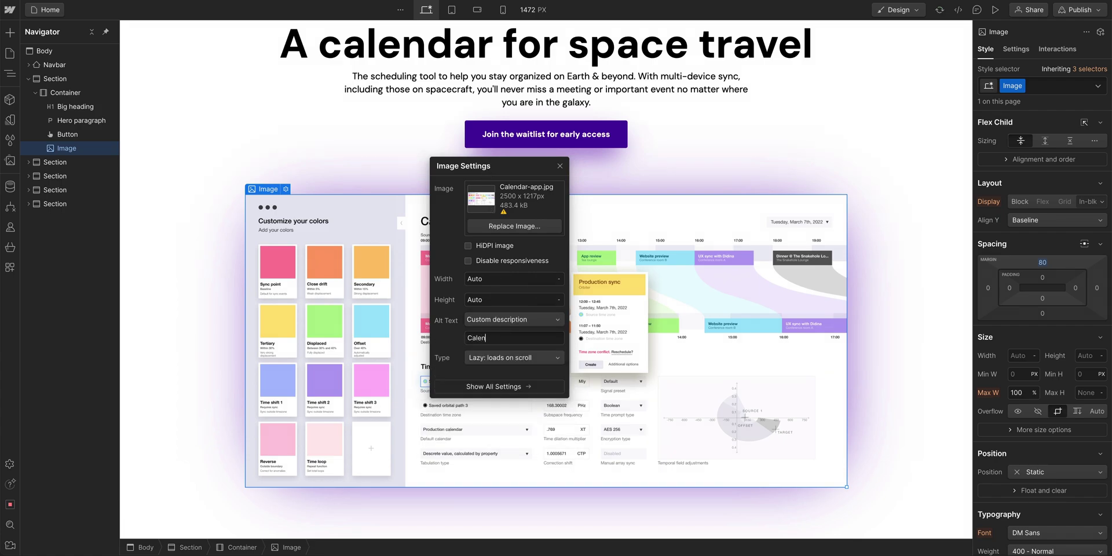
{"action": "type", "text": "dar app interface showing time travel d"}
{"action": "type", "text": "etails"}
- Close the hero image settings and select the Calendar logo in the navbar
{"action": "left_click", "coordinate": [559, 167]}
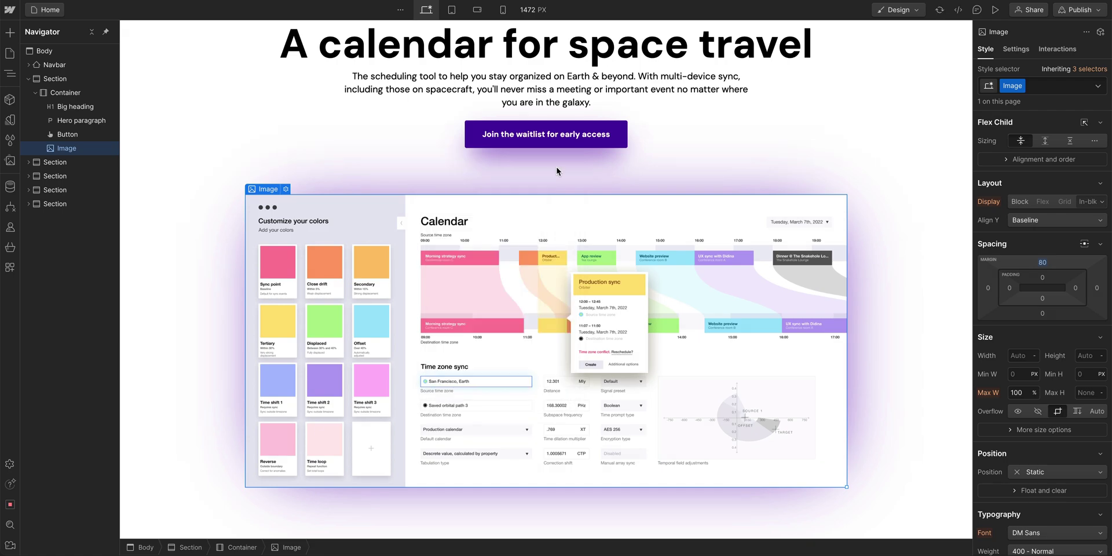
{"action": "scroll", "coordinate": [557, 171], "scroll_direction": "up", "scroll_amount": 2}
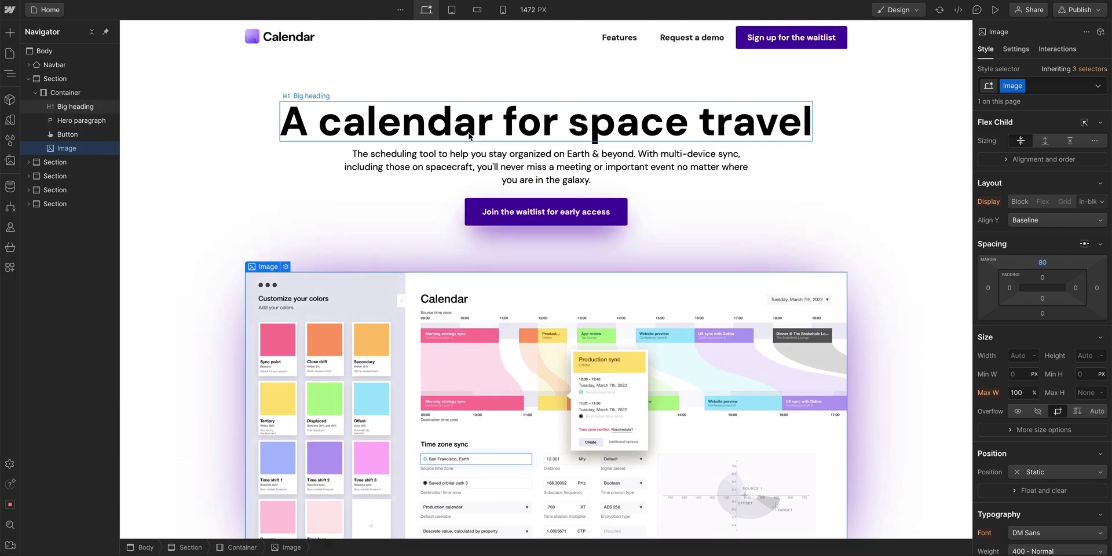
{"action": "left_click", "coordinate": [269, 47]}
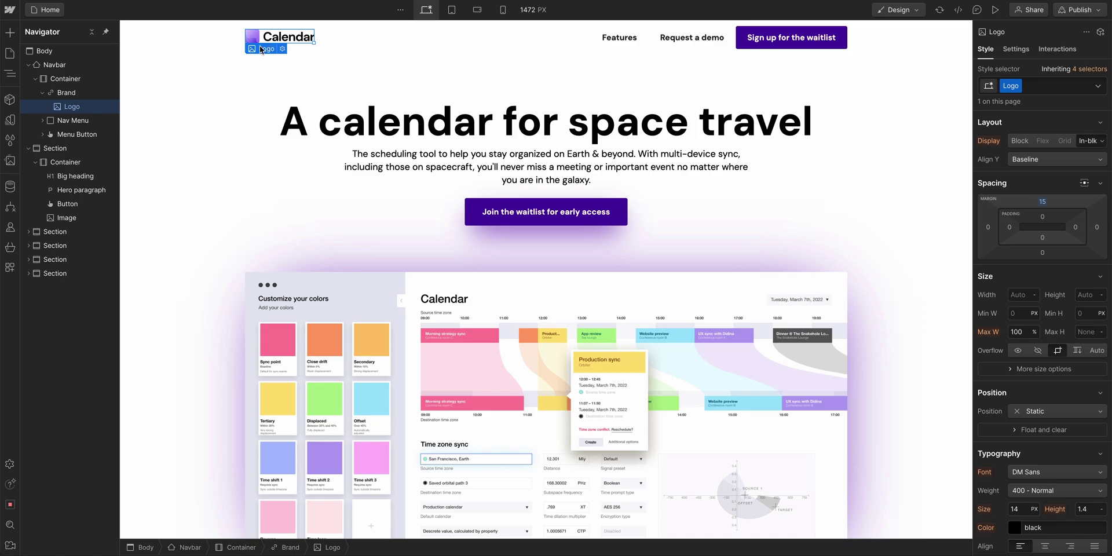
- Set the Calendar-logo.svg asset's alt text to 'Calendar' and return to the Navigator
{"action": "left_click", "coordinate": [9, 162]}
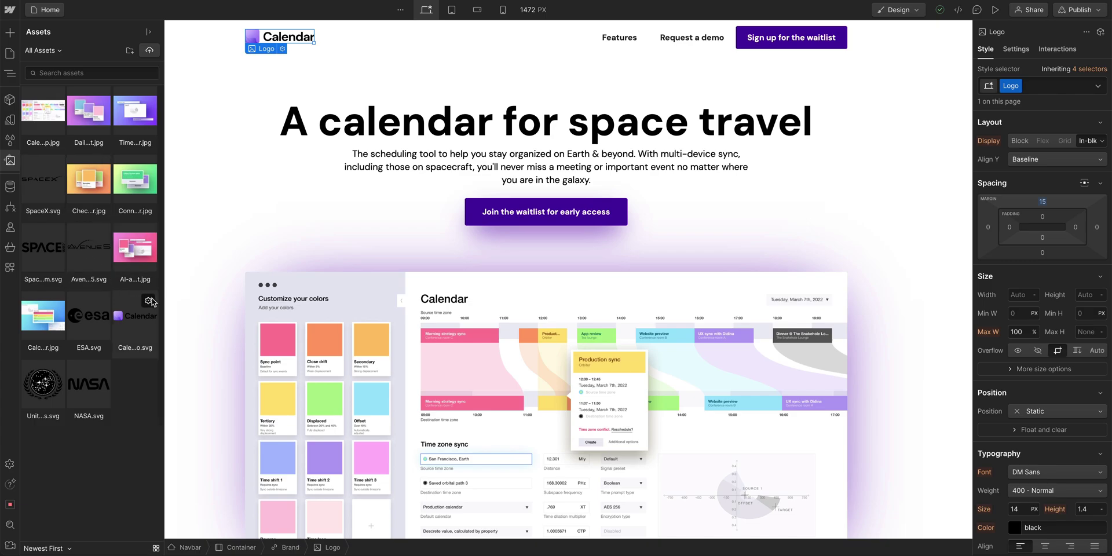
{"action": "left_click", "coordinate": [149, 301]}
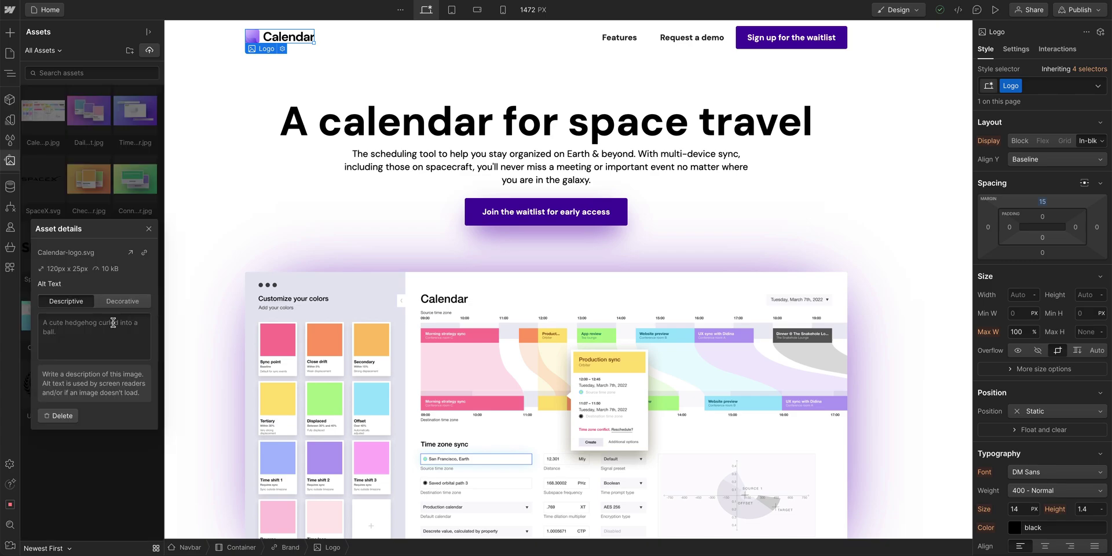
{"action": "left_click", "coordinate": [109, 324]}
{"action": "type", "text": "Calendar logo"}
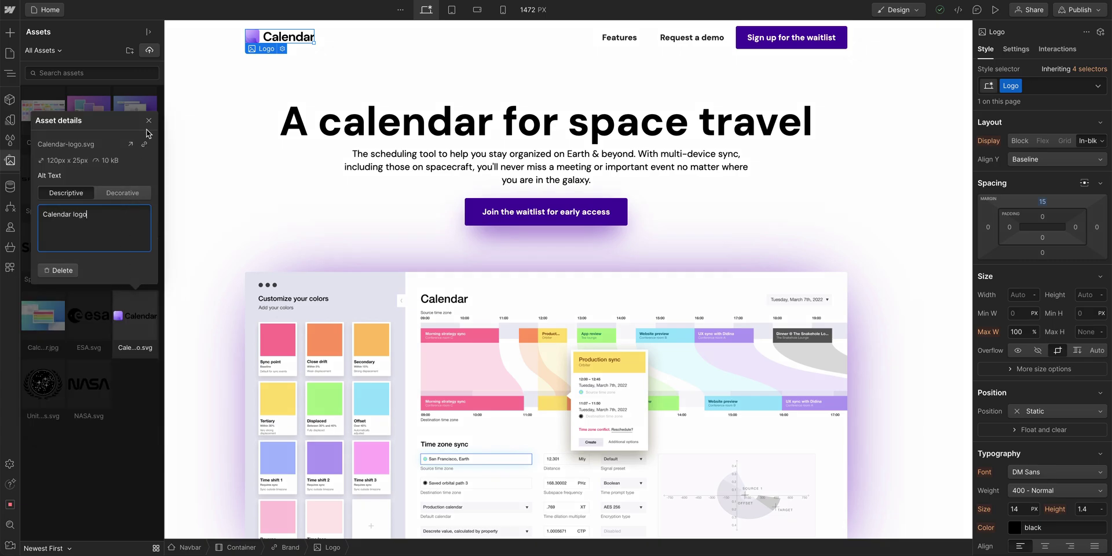
{"action": "left_click", "coordinate": [149, 122]}
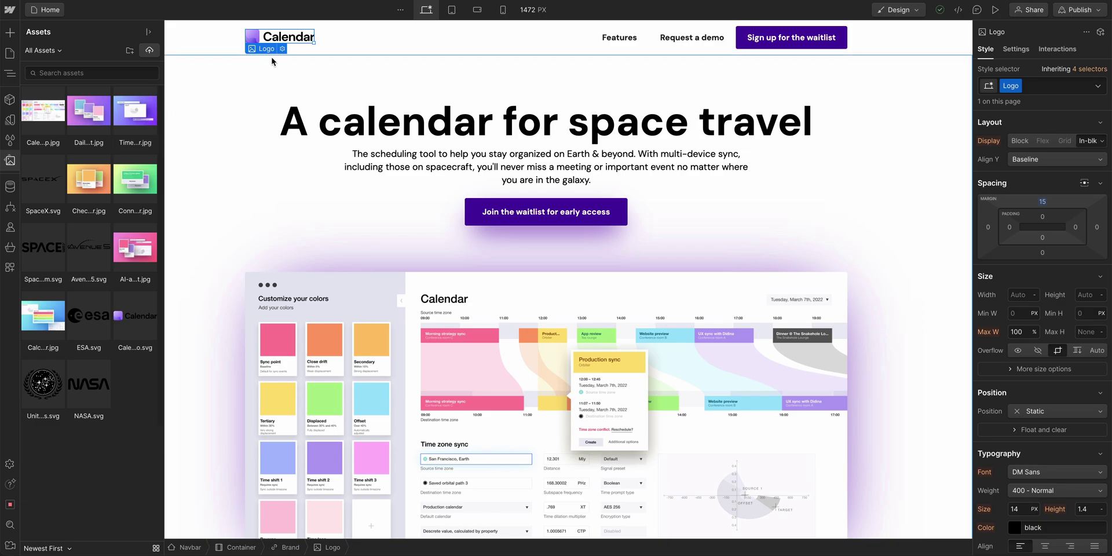
{"action": "key", "text": "z"}
{"action": "scroll", "coordinate": [315, 90], "scroll_direction": "down", "scroll_amount": 20}
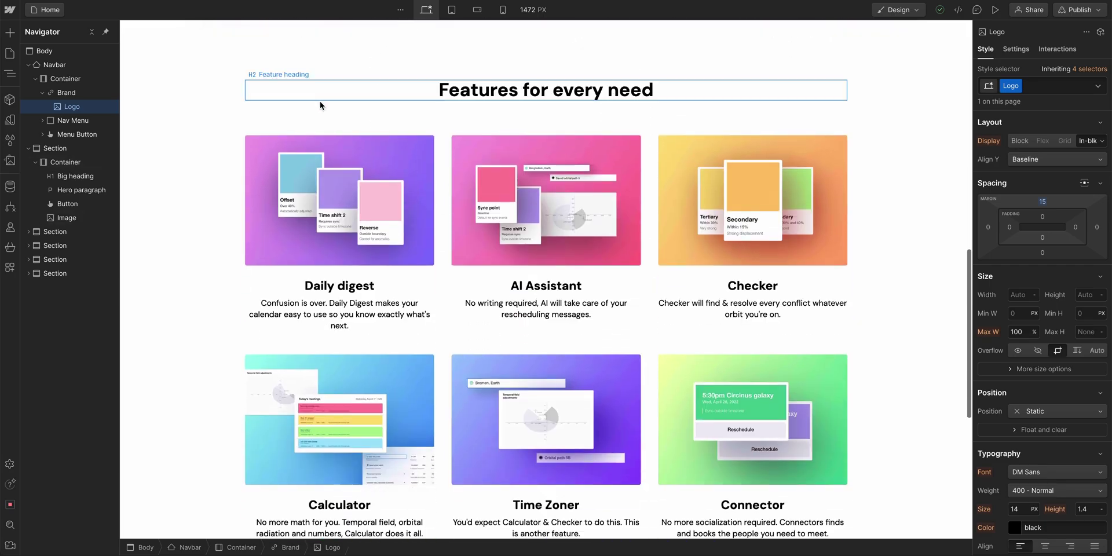
{"action": "left_click", "coordinate": [534, 455]}
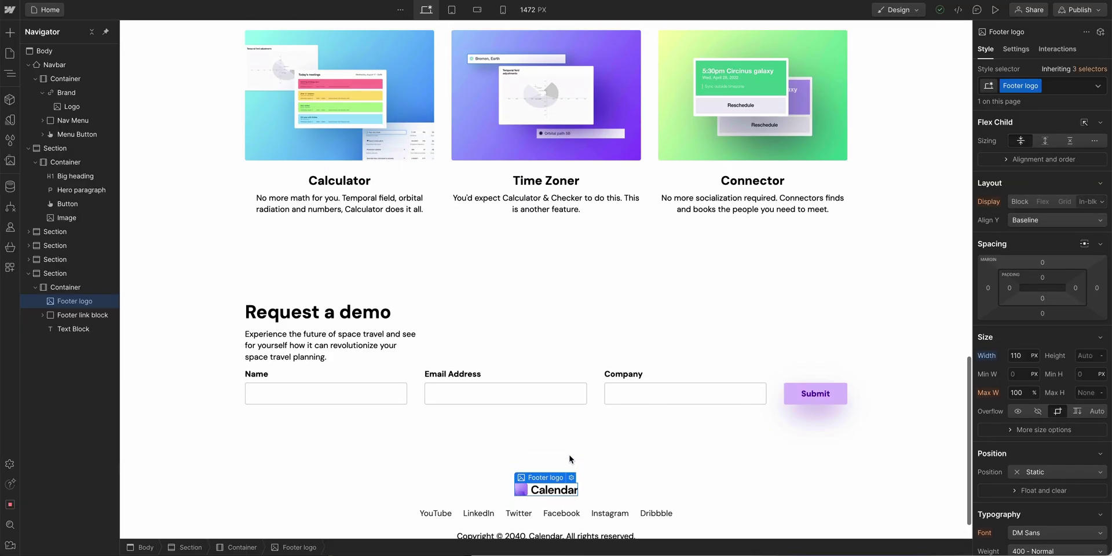
{"action": "scroll", "coordinate": [503, 428], "scroll_direction": "up", "scroll_amount": 4}
{"action": "left_click", "coordinate": [385, 319]}
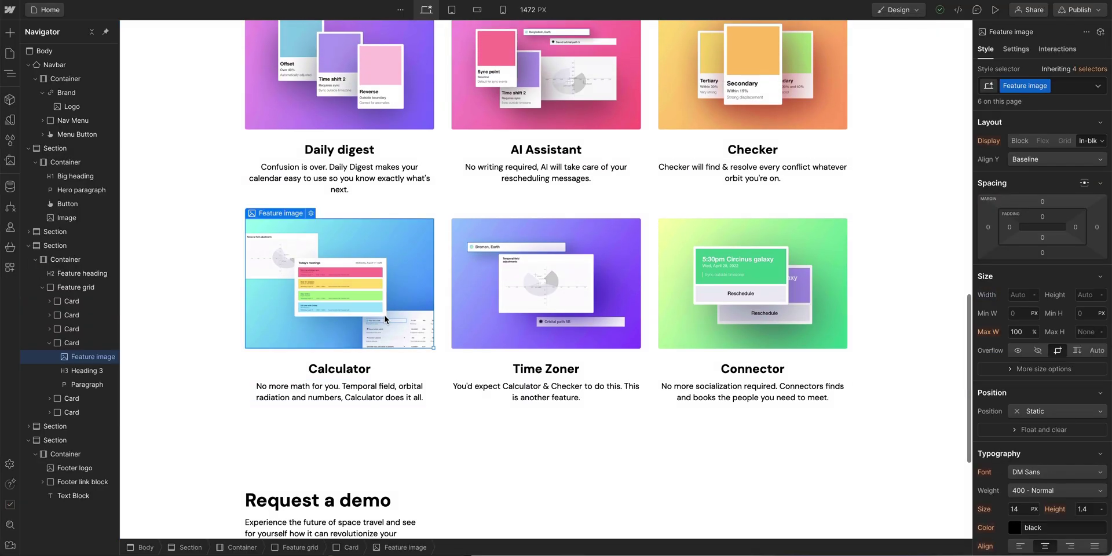
{"action": "left_click", "coordinate": [517, 290]}
{"action": "scroll", "coordinate": [524, 272], "scroll_direction": "up", "scroll_amount": 2}
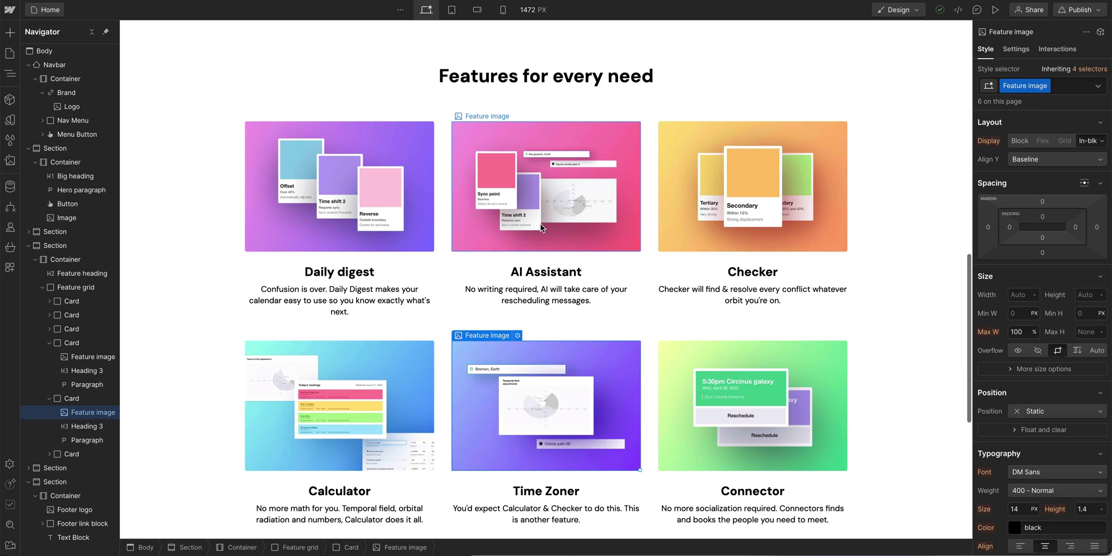
{"action": "left_click", "coordinate": [530, 220]}
{"action": "scroll", "coordinate": [501, 238], "scroll_direction": "up", "scroll_amount": 5}
{"action": "scroll", "coordinate": [501, 238], "scroll_direction": "up", "scroll_amount": 1}
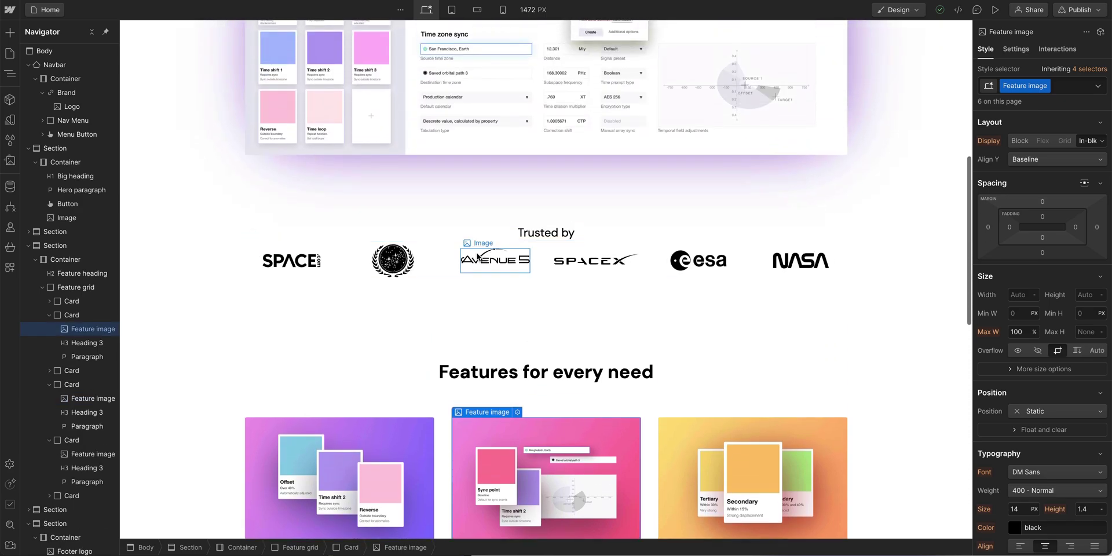
{"action": "left_click", "coordinate": [497, 254]}
- Add alt text to the Connector, Space and Avenue 5 assets, e.g. 'Calendar Connector feature, showing two events needing reconciling'
{"action": "left_click", "coordinate": [398, 262]}
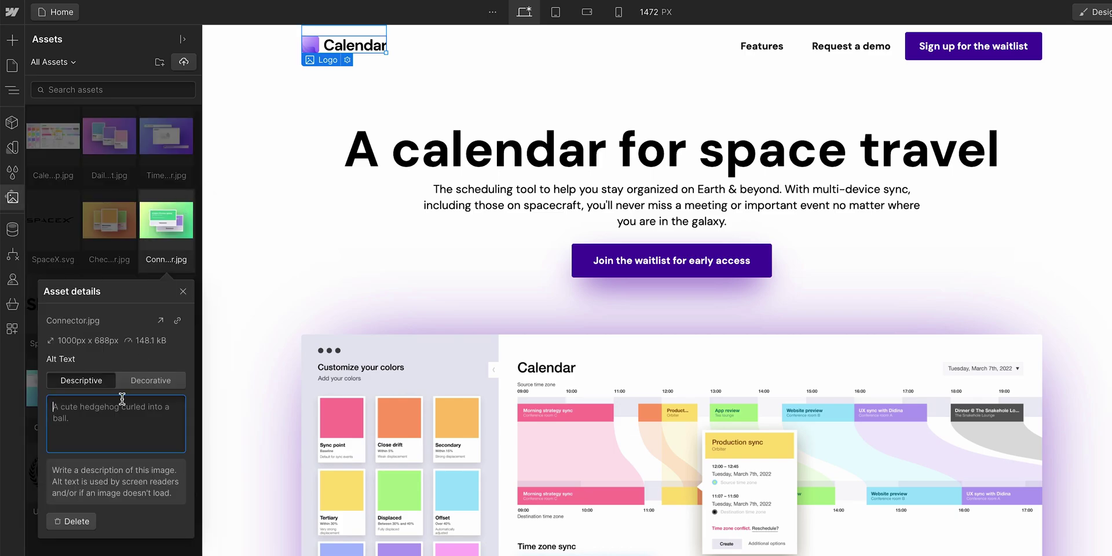
{"action": "type", "text": "Calendar Connector feature, showing two events needing reconciling"}
{"action": "left_click", "coordinate": [52, 304]}
{"action": "type", "text": "Space"}
{"action": "left_click", "coordinate": [108, 304]}
{"action": "type", "text": "Avenue 5"}
- Add feature-describing alt text to the AI Assistant and Calculator image assets
{"action": "left_click", "coordinate": [167, 304]}
{"action": "type", "text": "Calendar AI Assistant feature, showing"}
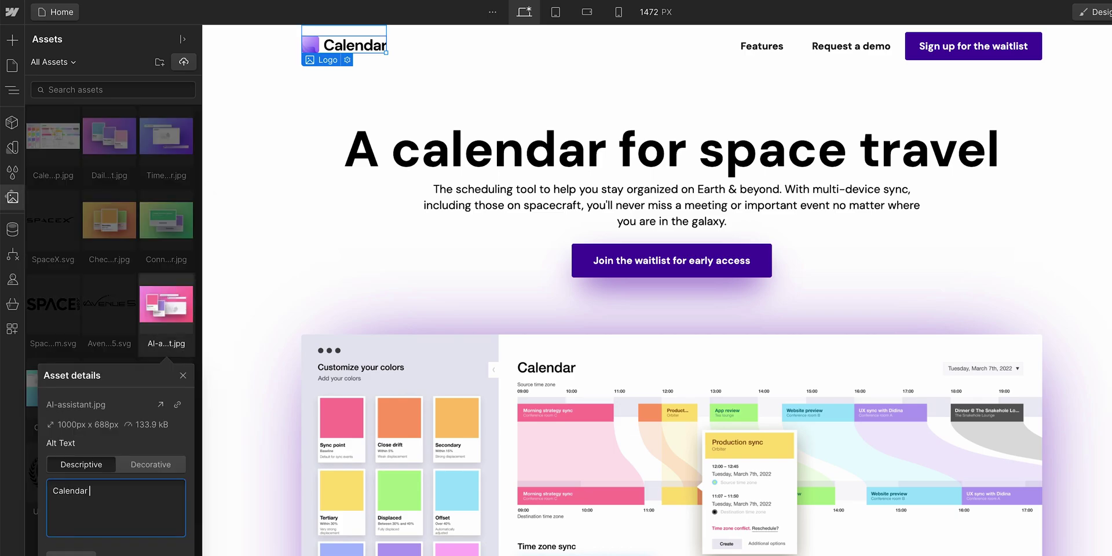
{"action": "left_click", "coordinate": [177, 375]}
{"action": "left_click", "coordinate": [53, 388]}
{"action": "type", "text": "Calendar Calculator feature, showing today's meetings in the Calendar interface"}
{"action": "left_click", "coordinate": [108, 389]}
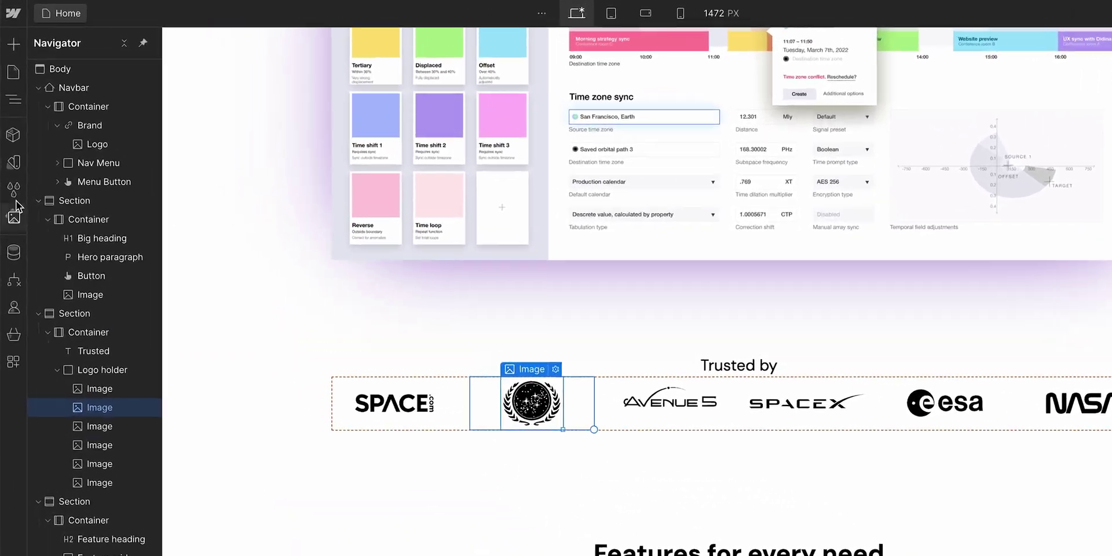
- Clean up unused styles in Style Selectors, removing the Hero container and Hero styles
{"action": "left_click", "coordinate": [10, 146]}
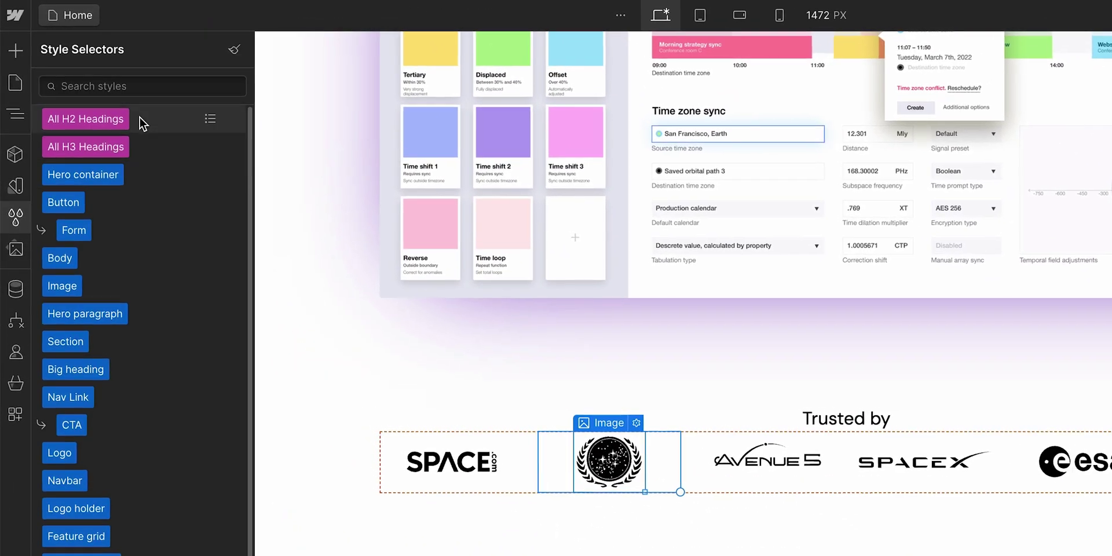
{"action": "left_click", "coordinate": [234, 57]}
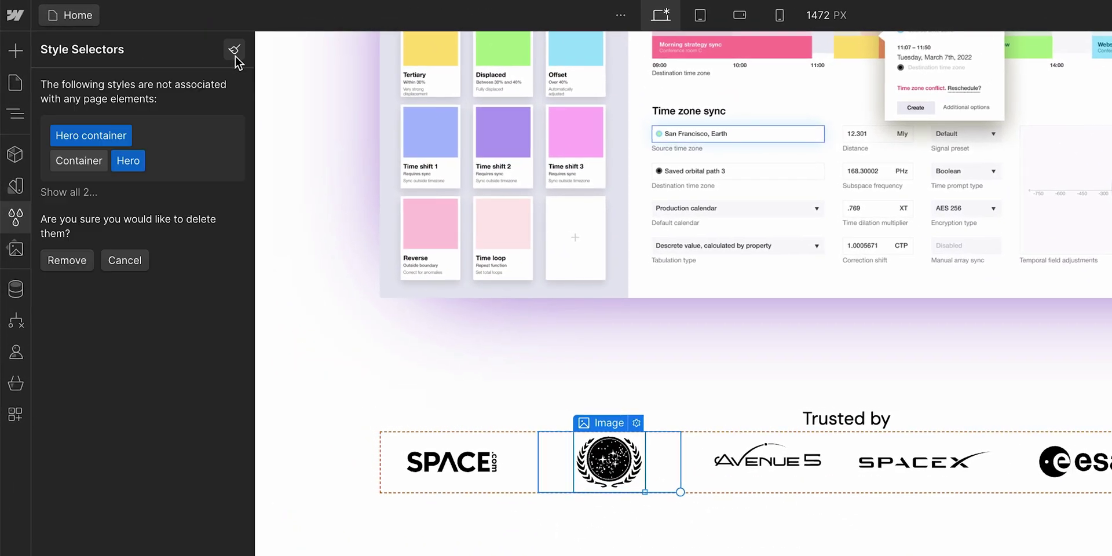
{"action": "left_click", "coordinate": [65, 260]}
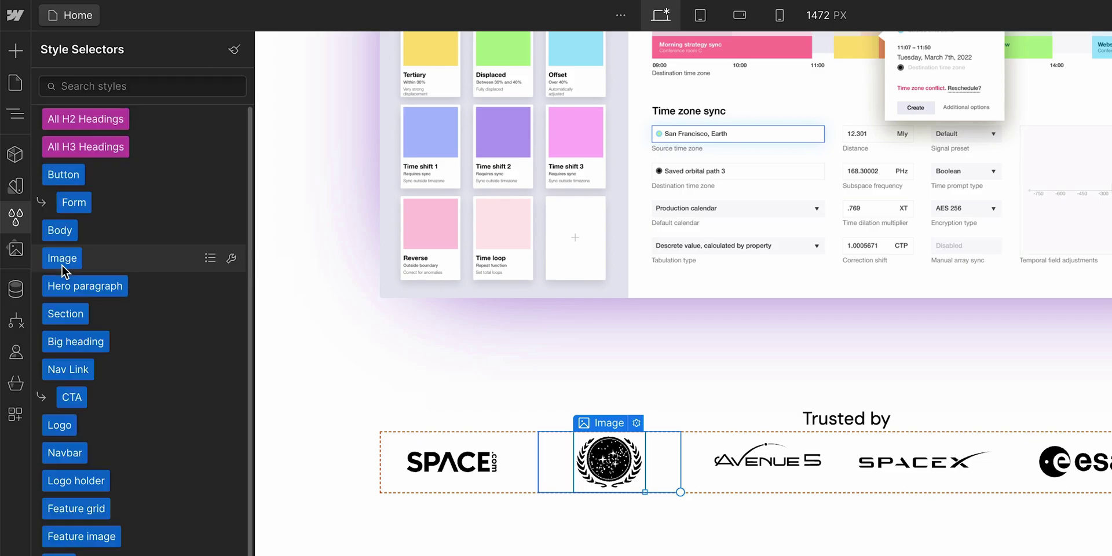
{"action": "key", "text": "z"}
{"action": "left_click", "coordinate": [467, 368]}
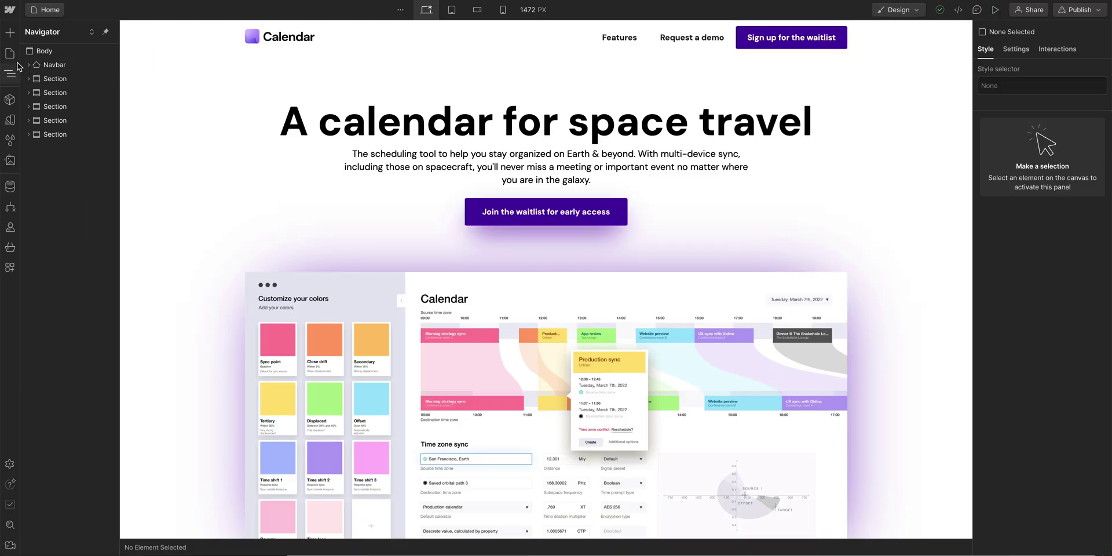
- Set the Home page title tag to 'Calendar: The one app you need to rule time and space' and save
{"action": "left_click", "coordinate": [12, 59]}
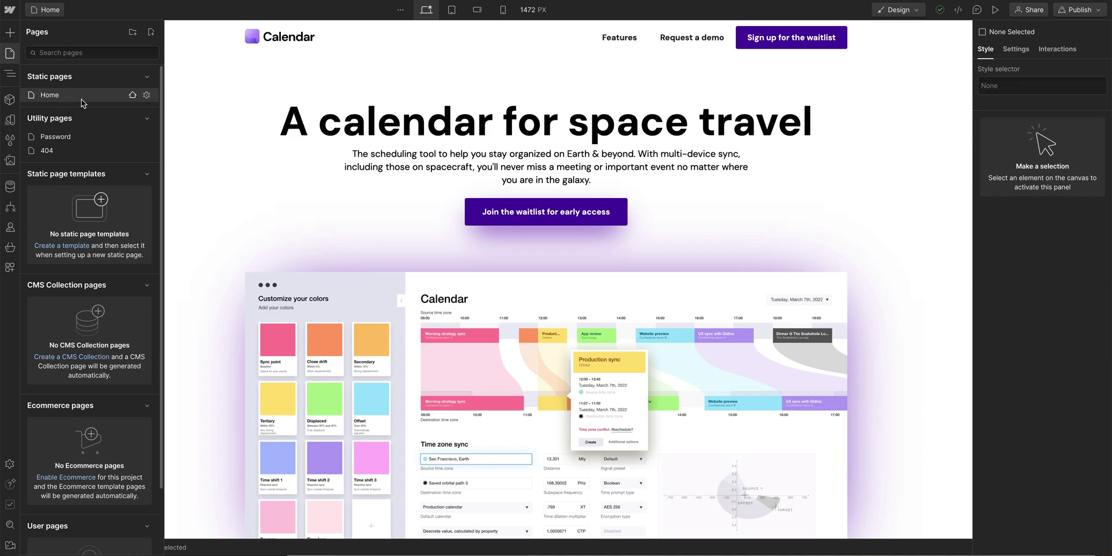
{"action": "left_click", "coordinate": [146, 96]}
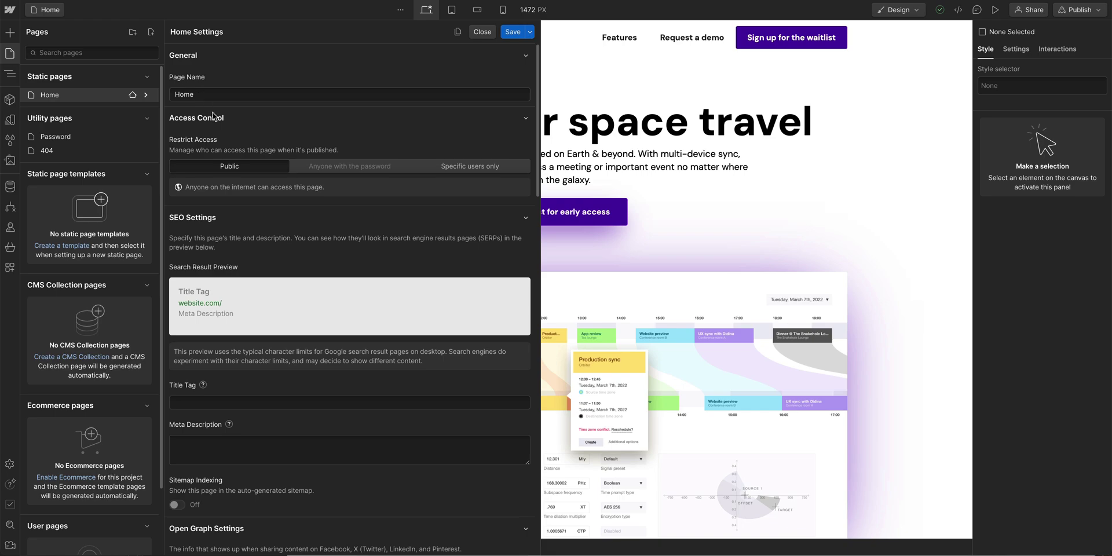
{"action": "scroll", "coordinate": [274, 226], "scroll_direction": "down", "scroll_amount": 2}
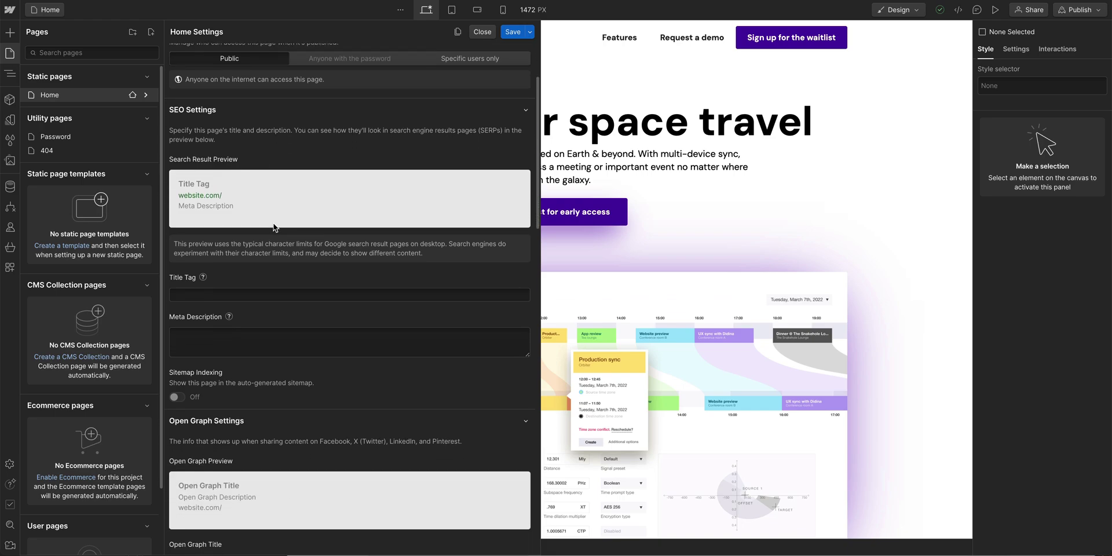
{"action": "left_click", "coordinate": [253, 285]}
{"action": "type", "text": "Calendar: The on"}
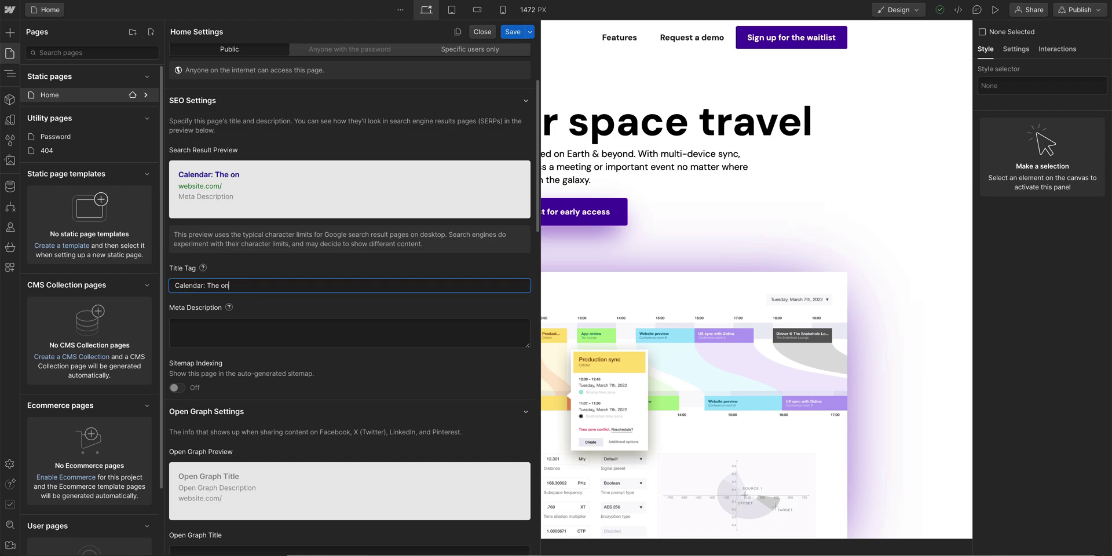
{"action": "type", "text": "app you need to ru"}
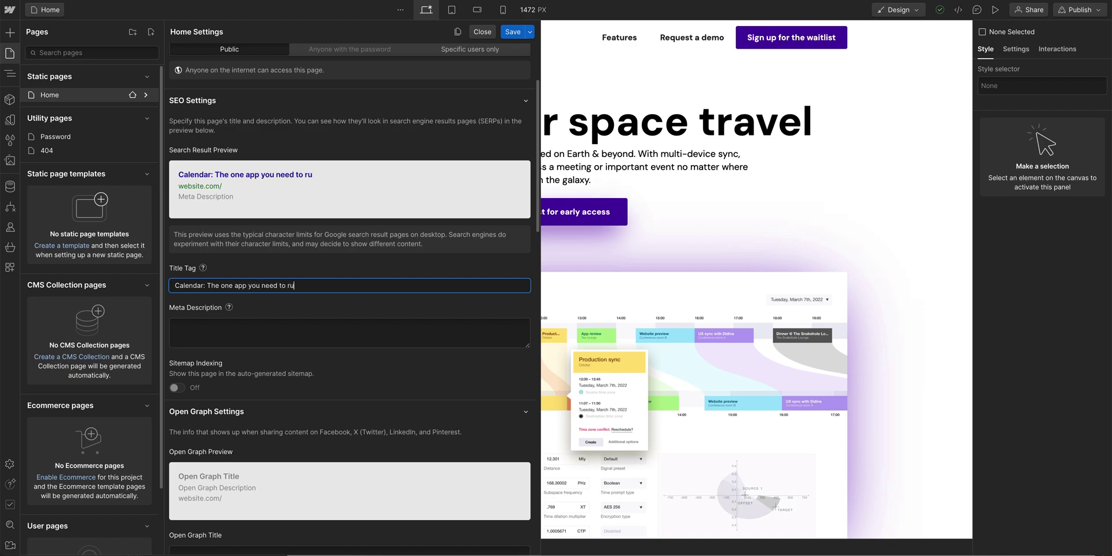
{"action": "type", "text": "le time and space"}
{"action": "key", "text": "Tab"}
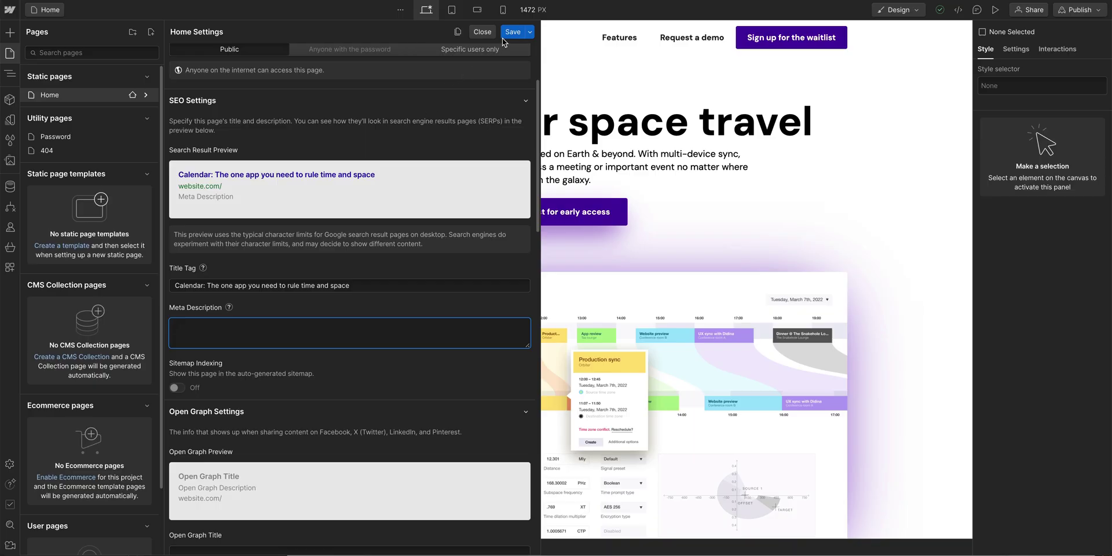
{"action": "left_click", "coordinate": [511, 33]}
{"action": "left_click", "coordinate": [486, 154]}
{"action": "double_click", "coordinate": [480, 166]}
- Copy the hero paragraph's text and go back to the site's Pages panel
{"action": "key", "text": "Escape"}
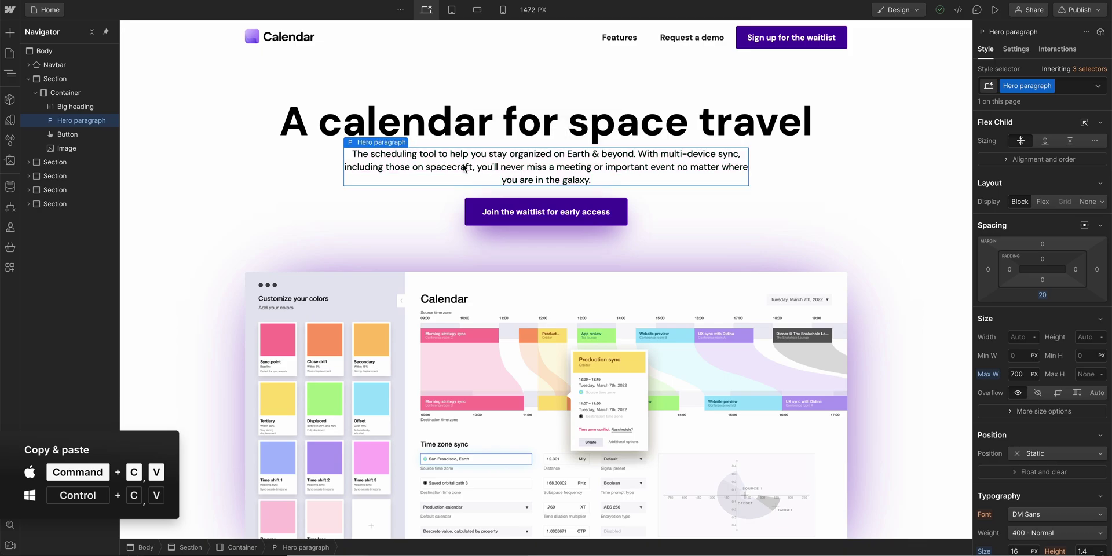
{"action": "left_click", "coordinate": [10, 53]}
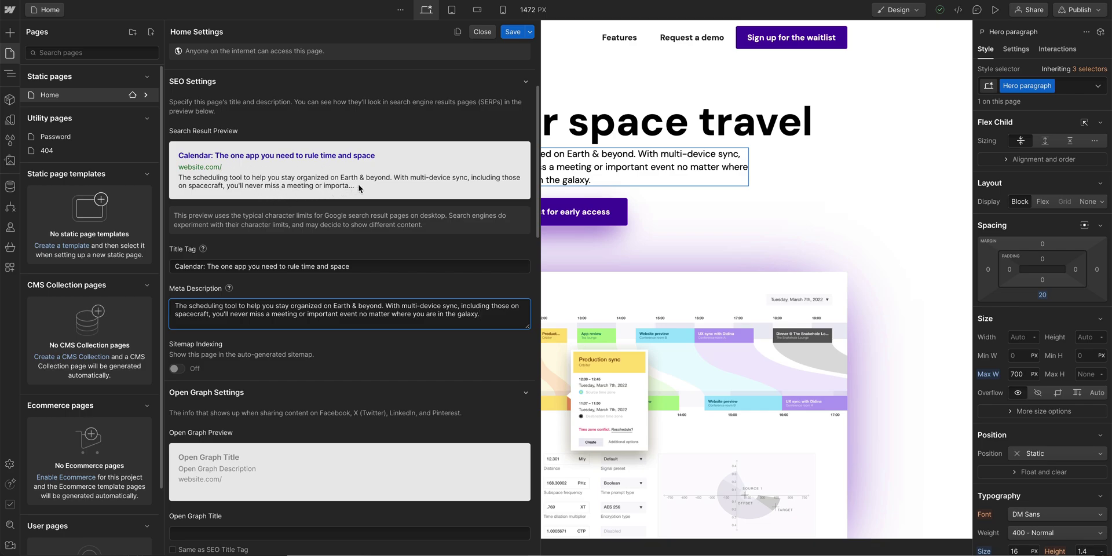
- Finish the meta description and clear the mistyped Open Graph title field
{"action": "left_click", "coordinate": [292, 293]}
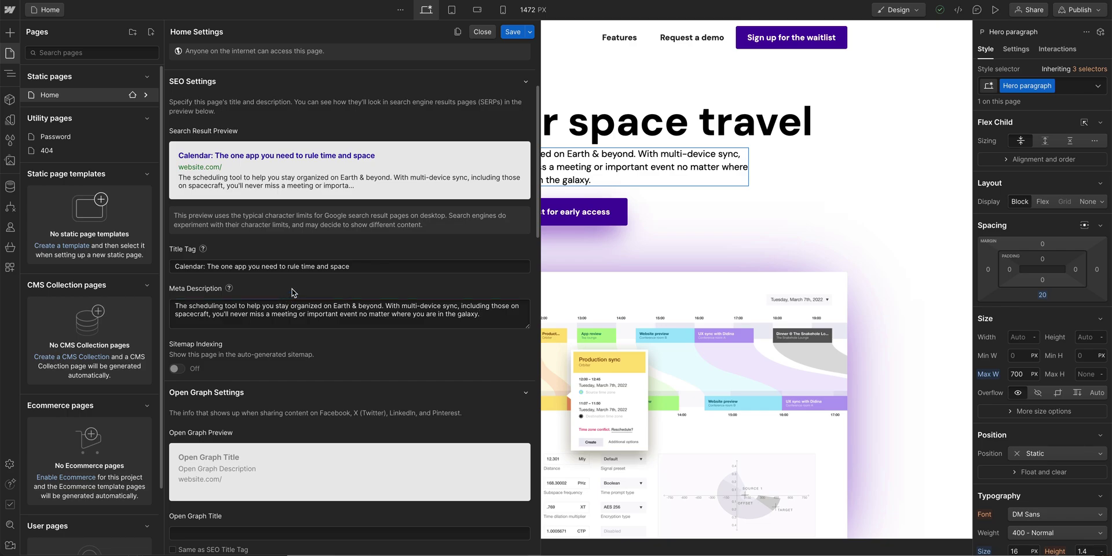
{"action": "scroll", "coordinate": [292, 292], "scroll_direction": "down", "scroll_amount": 5}
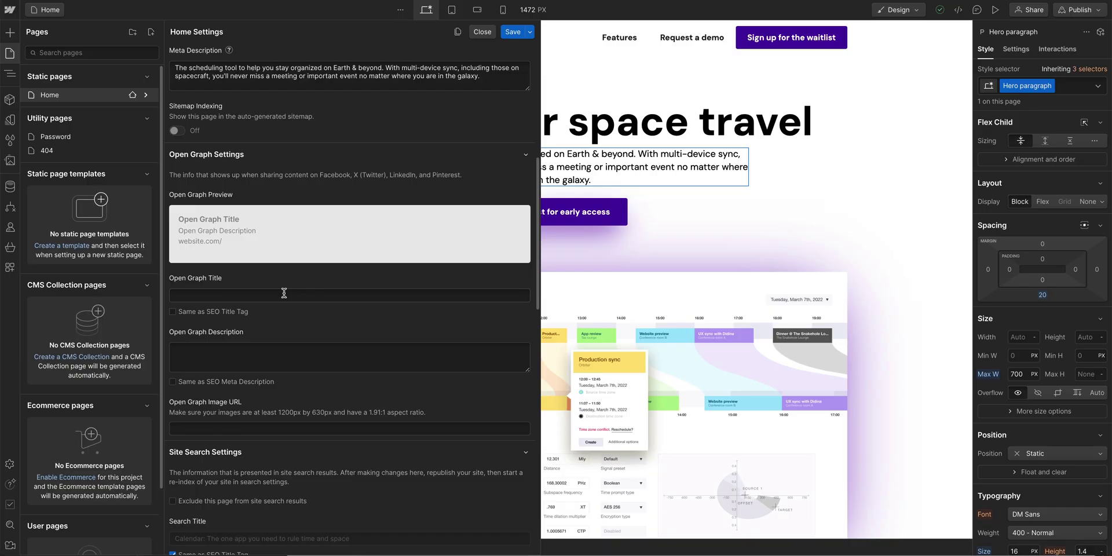
{"action": "left_click", "coordinate": [270, 295]}
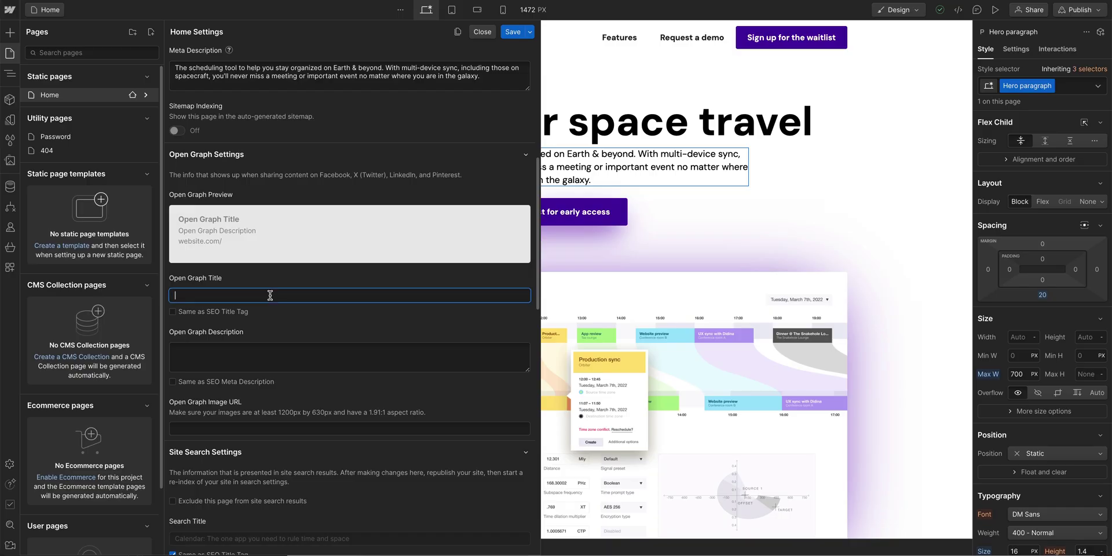
{"action": "type", "text": "Hello, Sara!"}
{"action": "key", "text": "ctrl+a"}
{"action": "key", "text": "BackSpace"}
- Make the Open Graph title and description match the SEO title and meta description, then save
{"action": "left_click", "coordinate": [173, 312]}
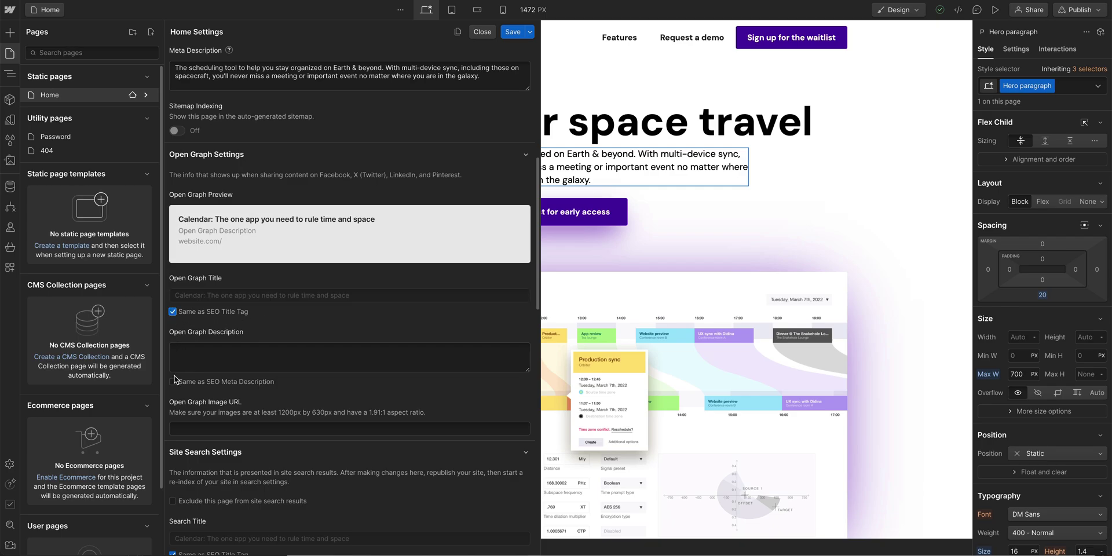
{"action": "left_click", "coordinate": [173, 382]}
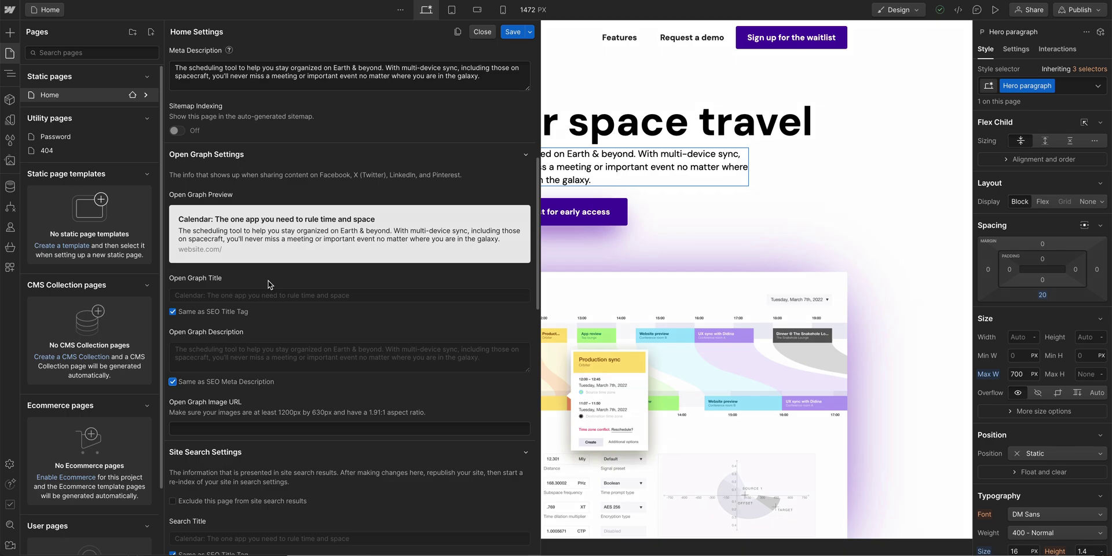
{"action": "scroll", "coordinate": [268, 284], "scroll_direction": "up", "scroll_amount": 5}
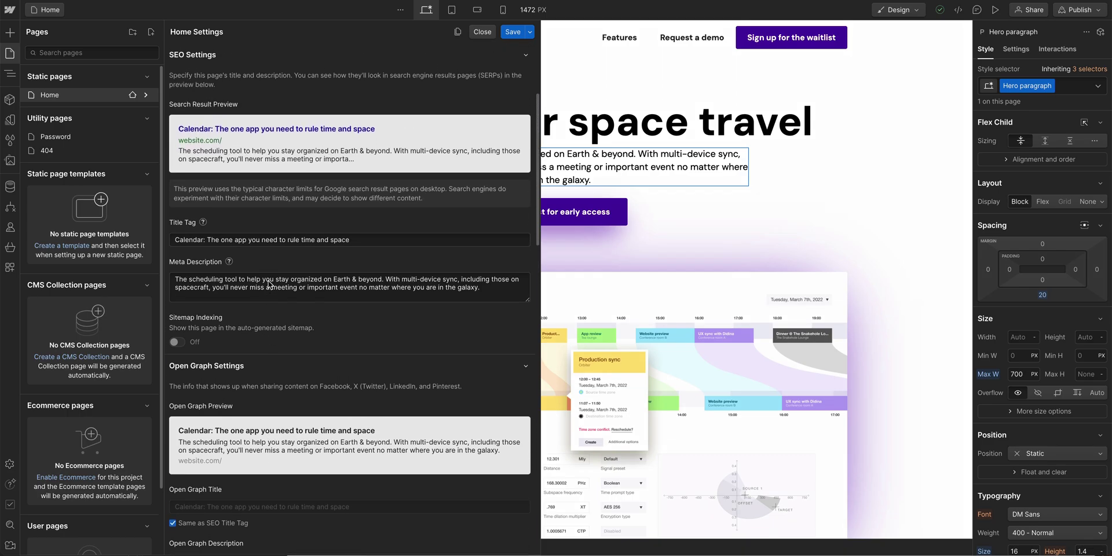
{"action": "scroll", "coordinate": [268, 285], "scroll_direction": "down", "scroll_amount": 5}
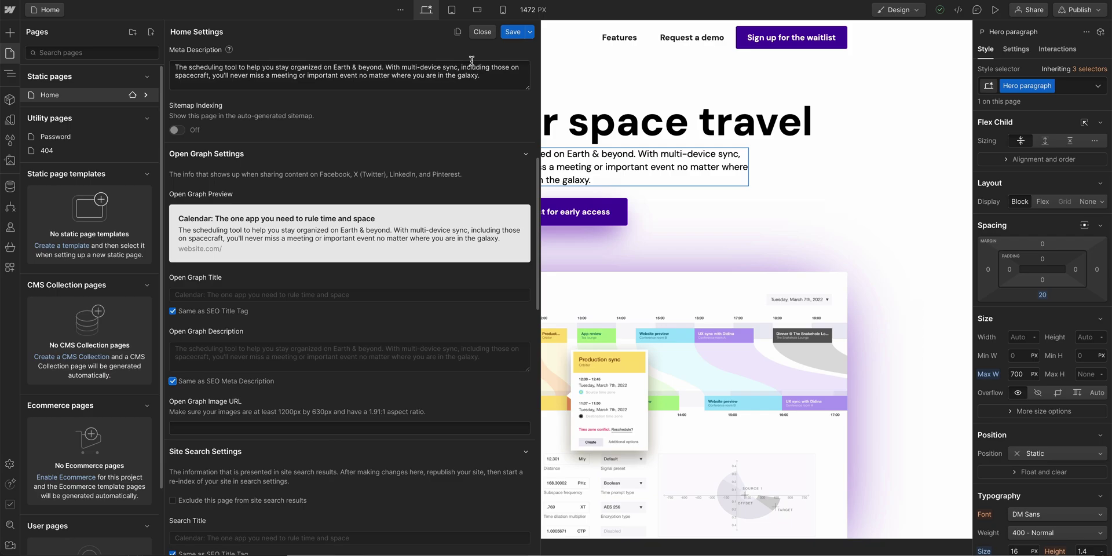
{"action": "left_click", "coordinate": [513, 33]}
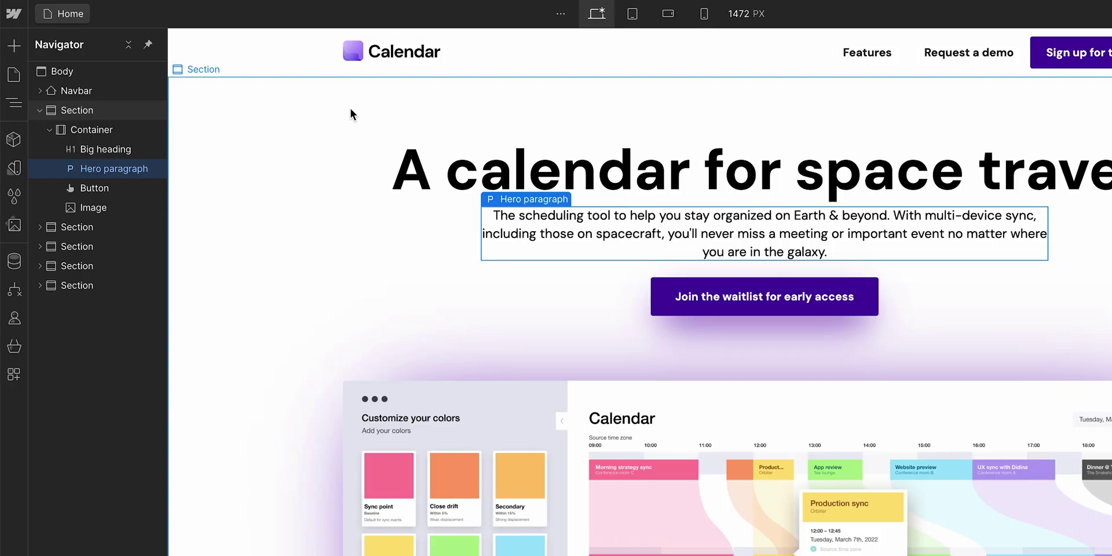
- Copy the Calendar-app.jpg image's link from the Assets panel
{"action": "left_click", "coordinate": [15, 225]}
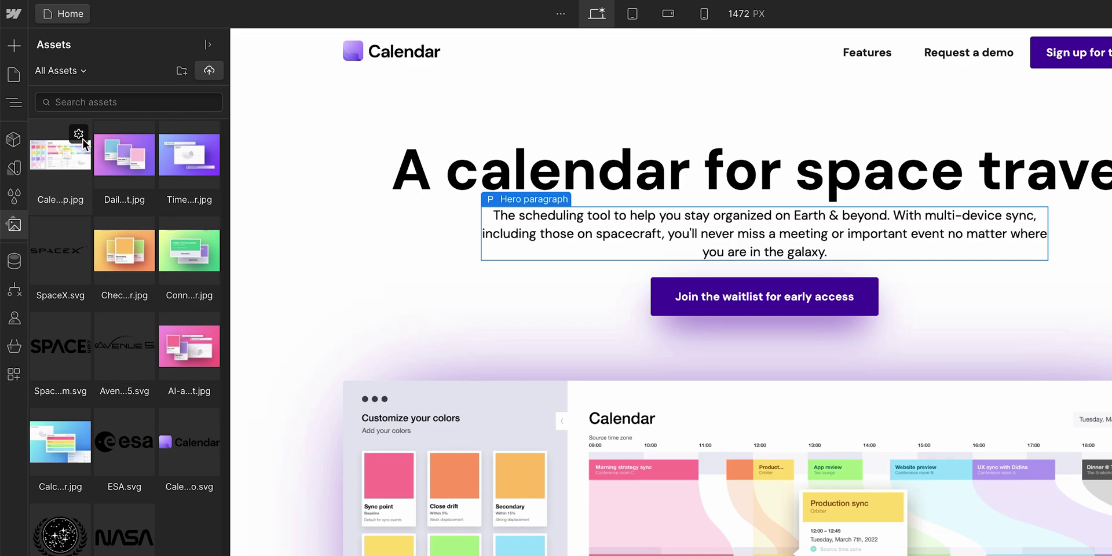
{"action": "left_click", "coordinate": [85, 144]}
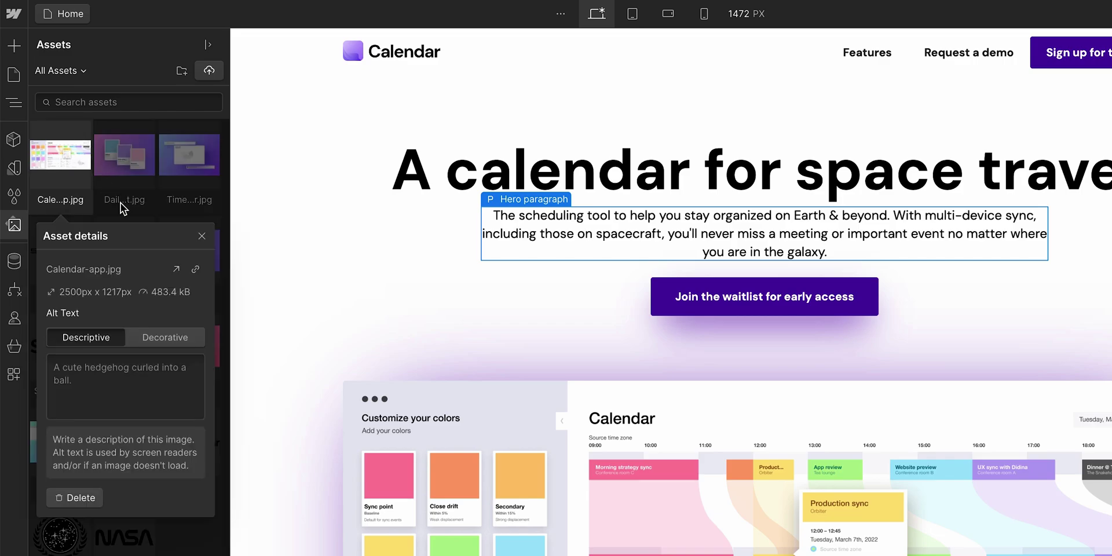
{"action": "left_click", "coordinate": [196, 269]}
{"action": "left_click", "coordinate": [202, 235]}
- Paste the image link as the Home page's Open Graph image URL and save
{"action": "left_click", "coordinate": [14, 76]}
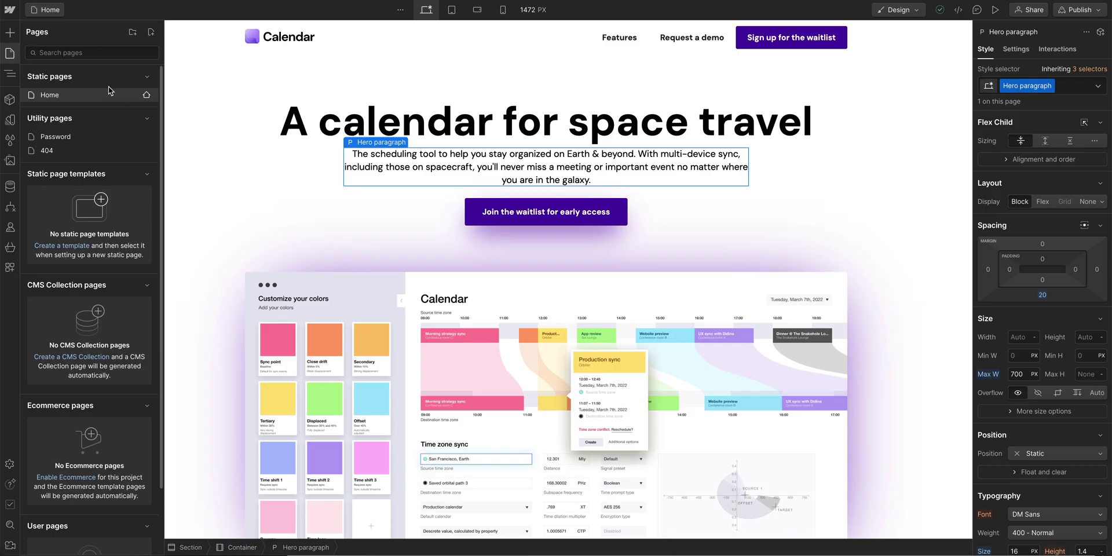
{"action": "left_click", "coordinate": [146, 96]}
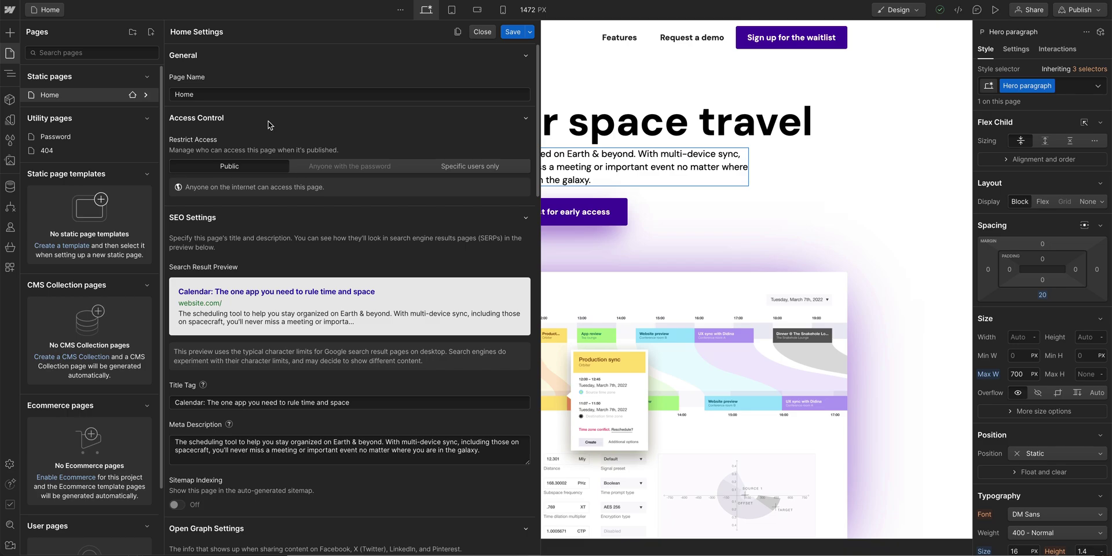
{"action": "scroll", "coordinate": [269, 125], "scroll_direction": "down", "scroll_amount": 9}
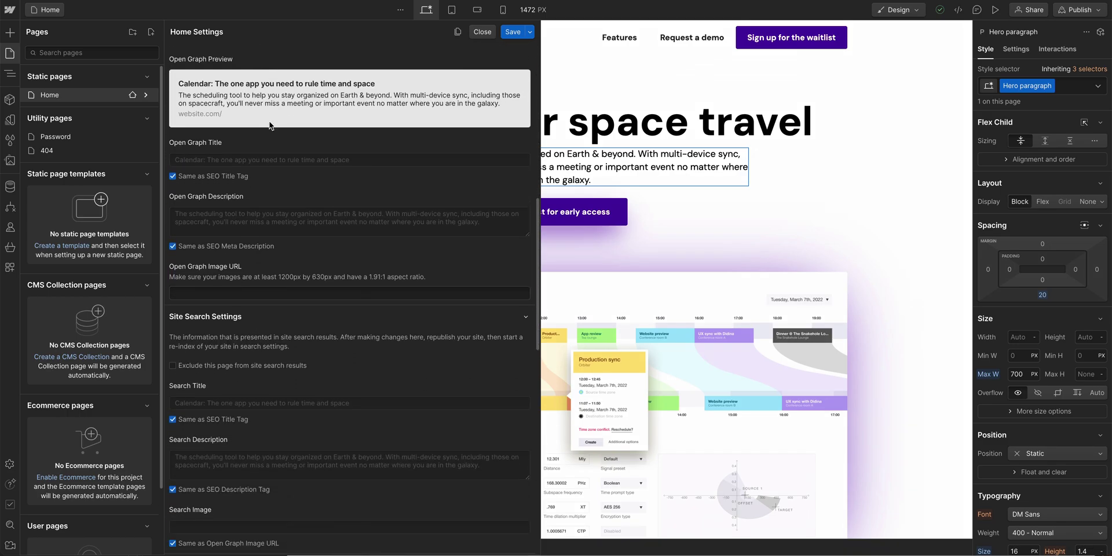
{"action": "left_click", "coordinate": [272, 282]}
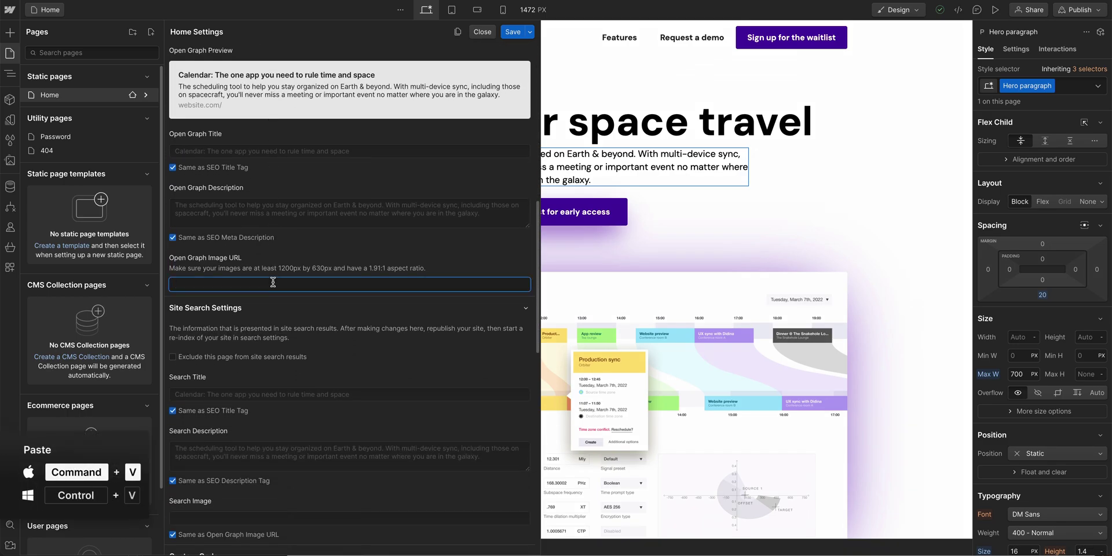
{"action": "key", "text": "ctrl+v"}
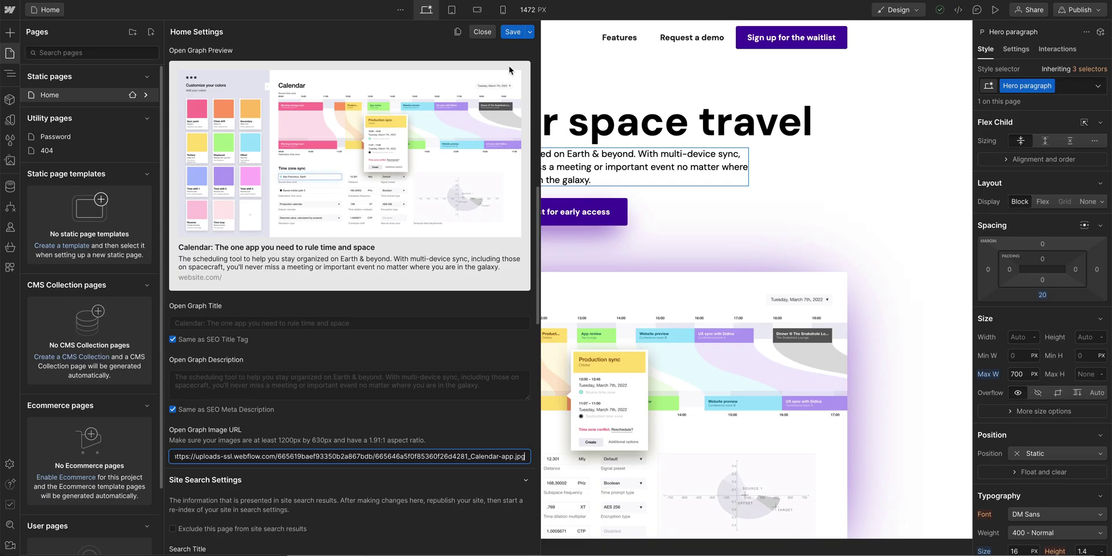
{"action": "left_click", "coordinate": [514, 32]}
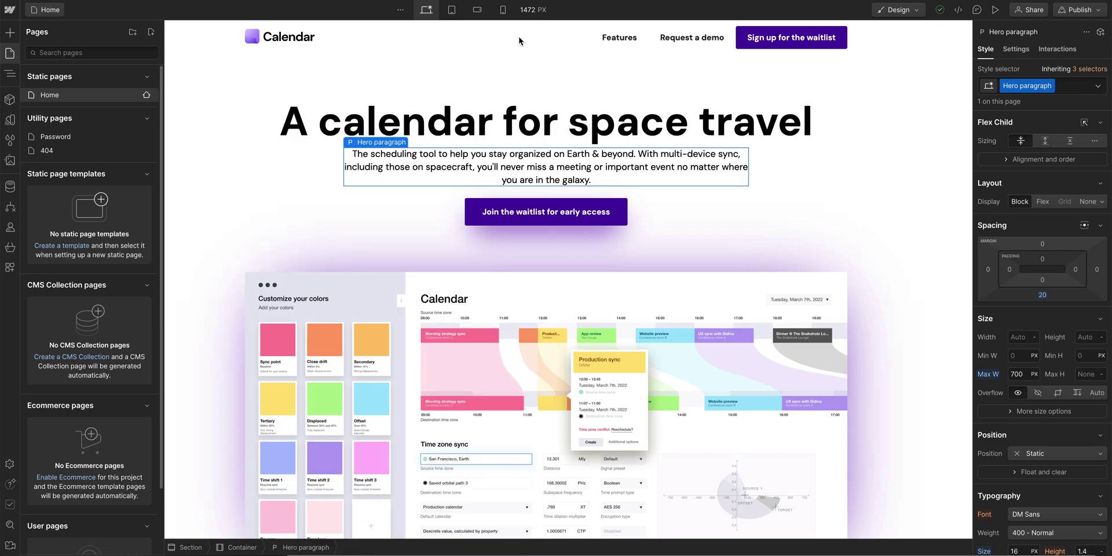